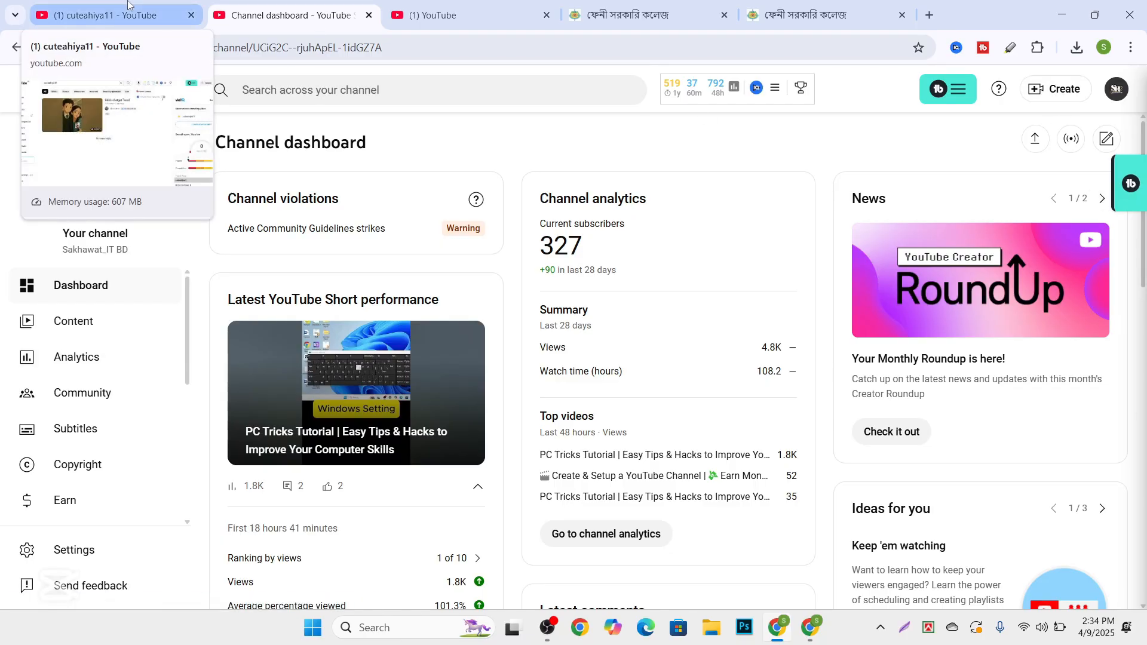
Open the YouTube home page and display its options for creating content.
{"action": "left_click", "coordinate": [128, 5]}
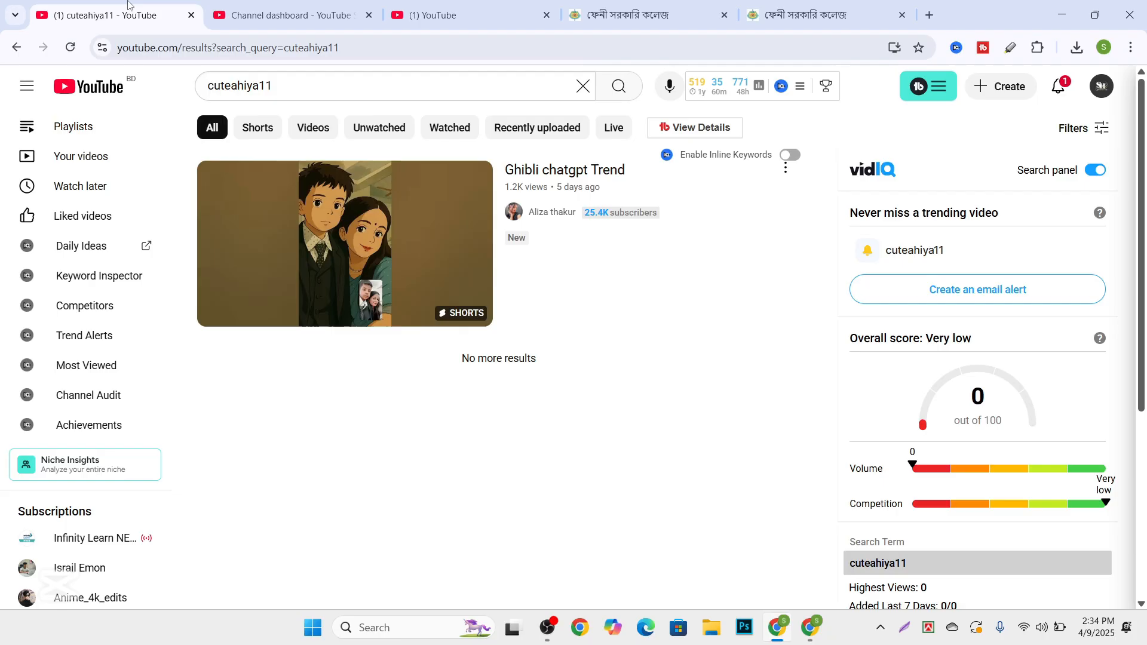
{"action": "left_click", "coordinate": [65, 94]}
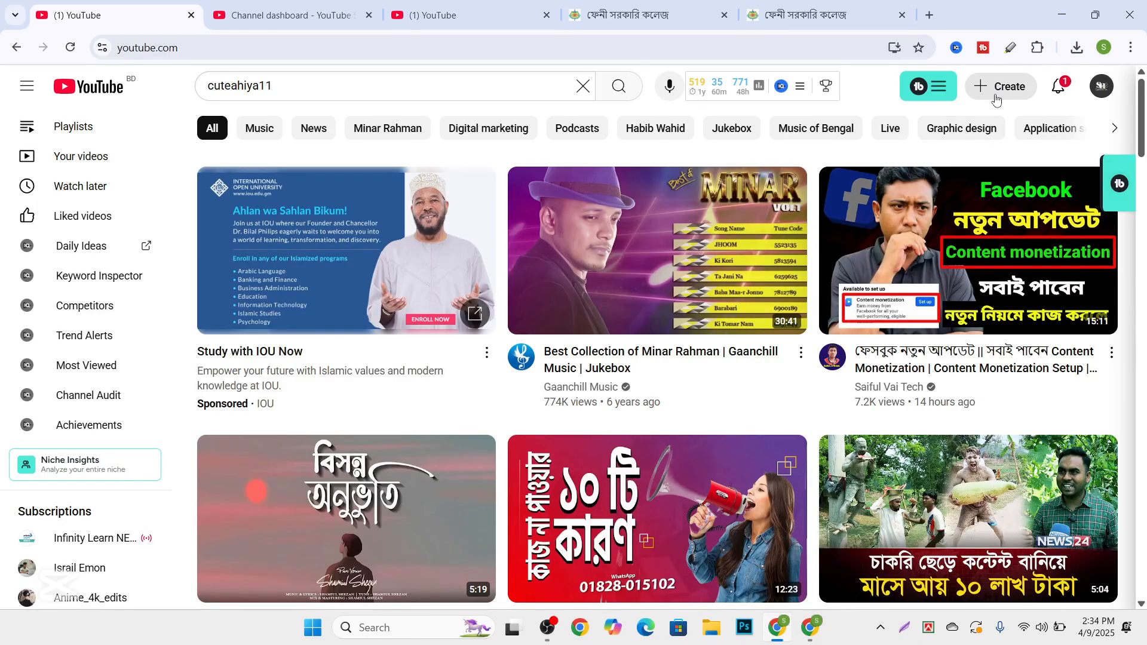
{"action": "left_click", "coordinate": [996, 95]}
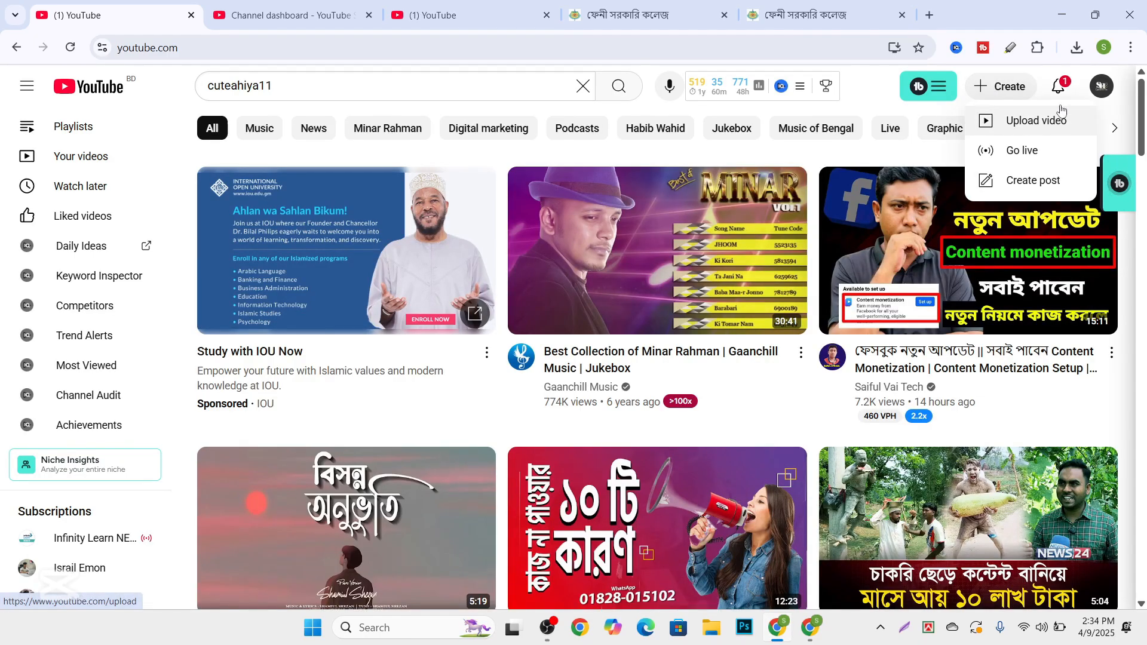
Examine the content creation options in YouTube Studio and compare them with those on the YouTube home page.
{"action": "left_click", "coordinate": [286, 5]}
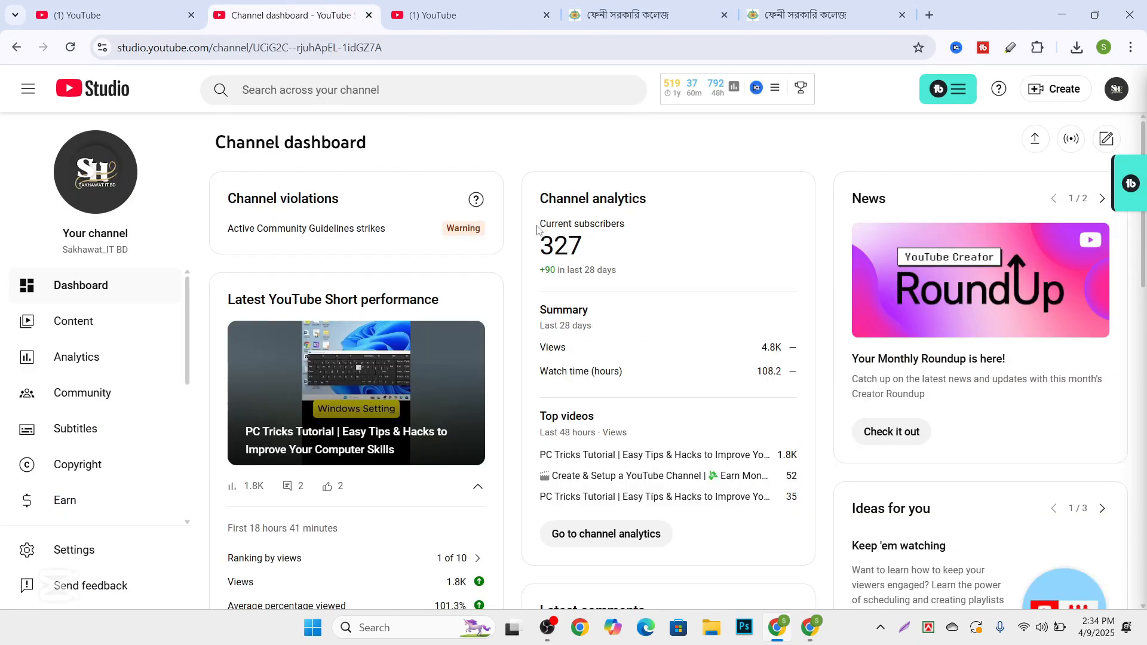
{"action": "left_click", "coordinate": [1046, 88]}
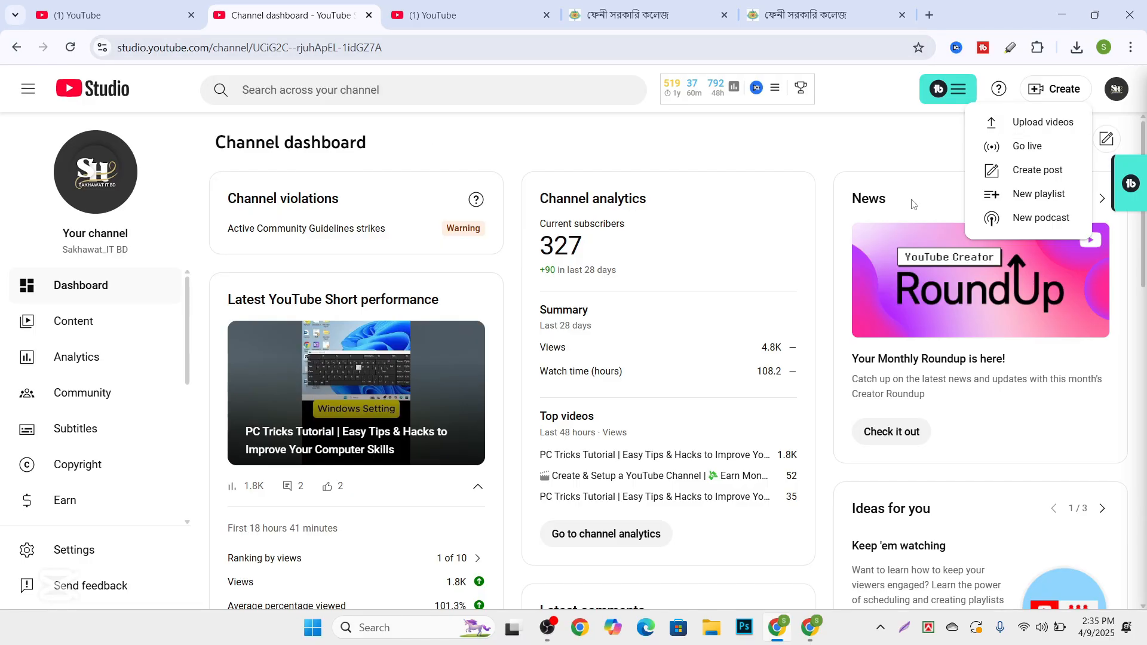
{"action": "left_click", "coordinate": [852, 181]}
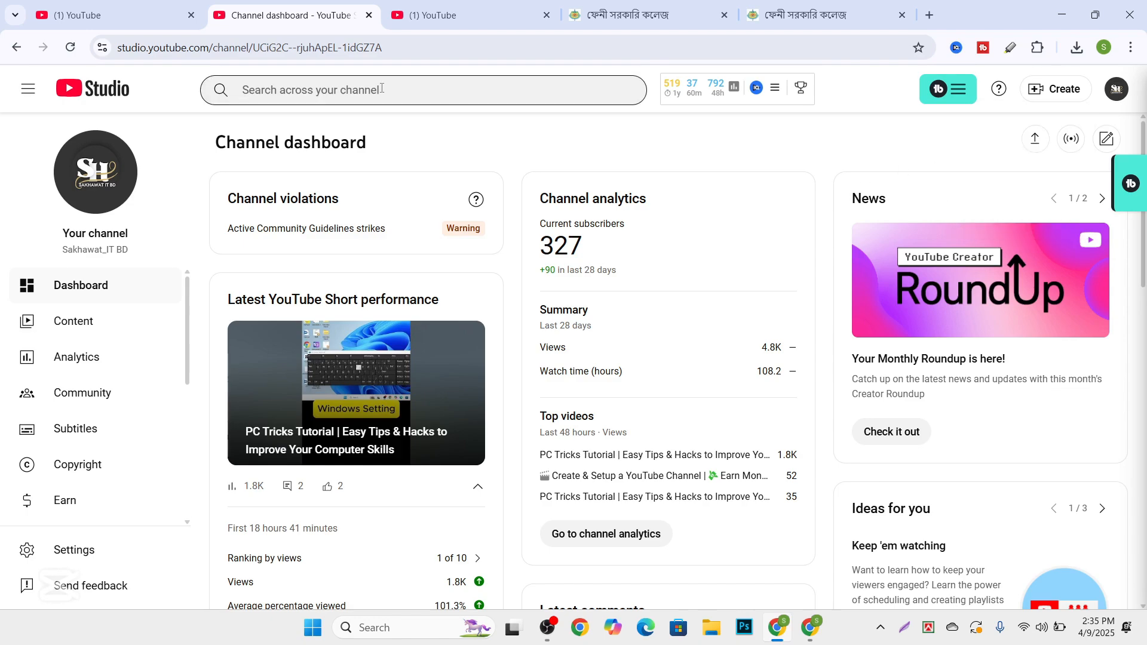
{"action": "left_click", "coordinate": [135, 5]}
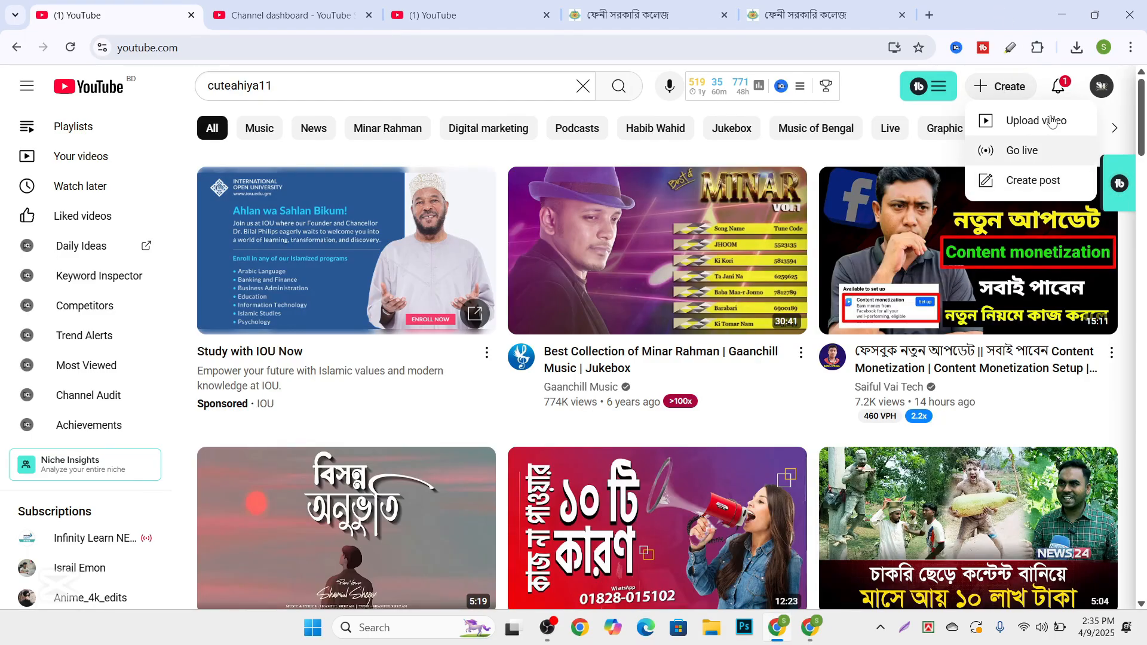
{"action": "left_click", "coordinate": [274, 6]}
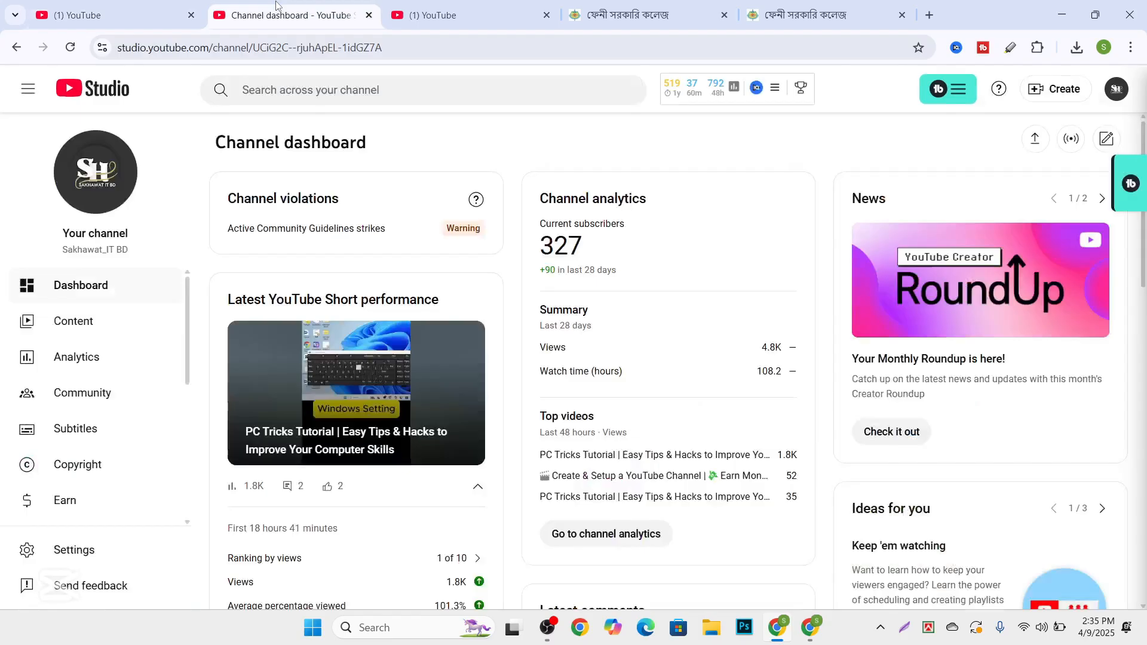
Start a video upload in YouTube Studio with the file "Youtube" from the Shorts folder on drive E.
{"action": "left_click", "coordinate": [1042, 90]}
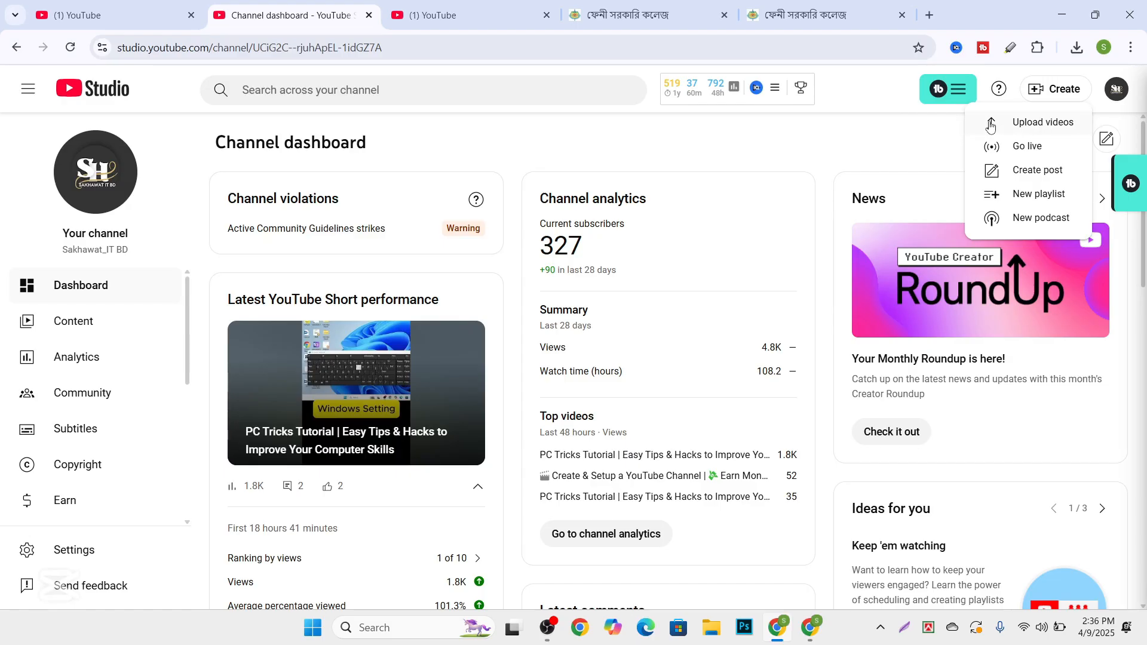
{"action": "left_click", "coordinate": [1020, 123]}
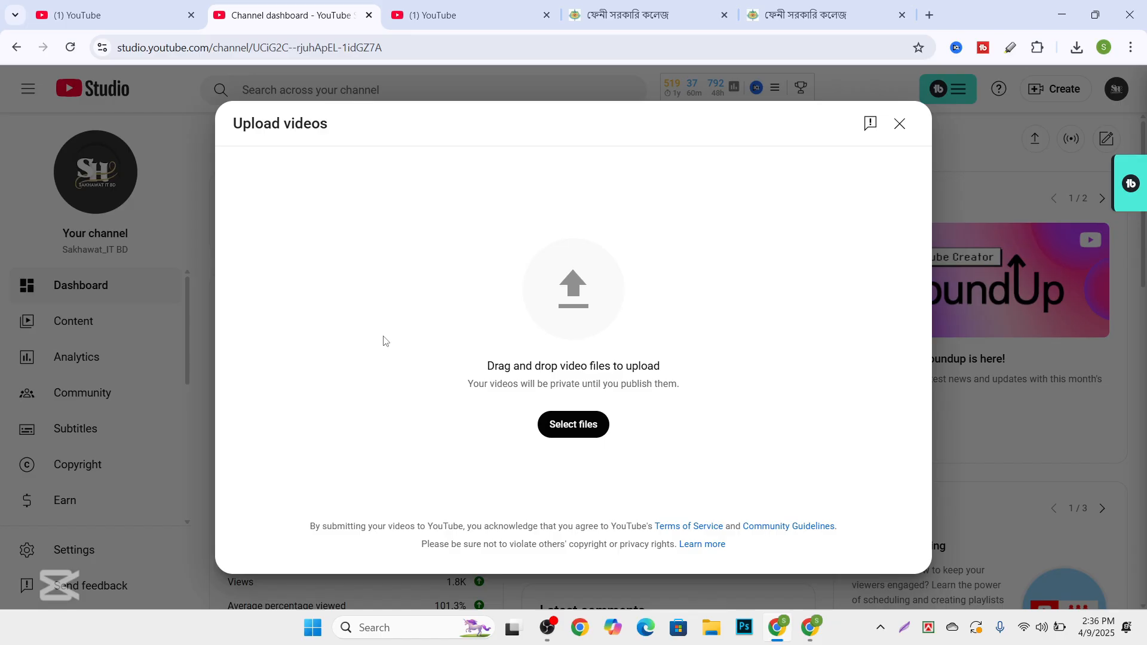
{"action": "key", "text": "super+Tab"}
{"action": "left_click", "coordinate": [309, 268]}
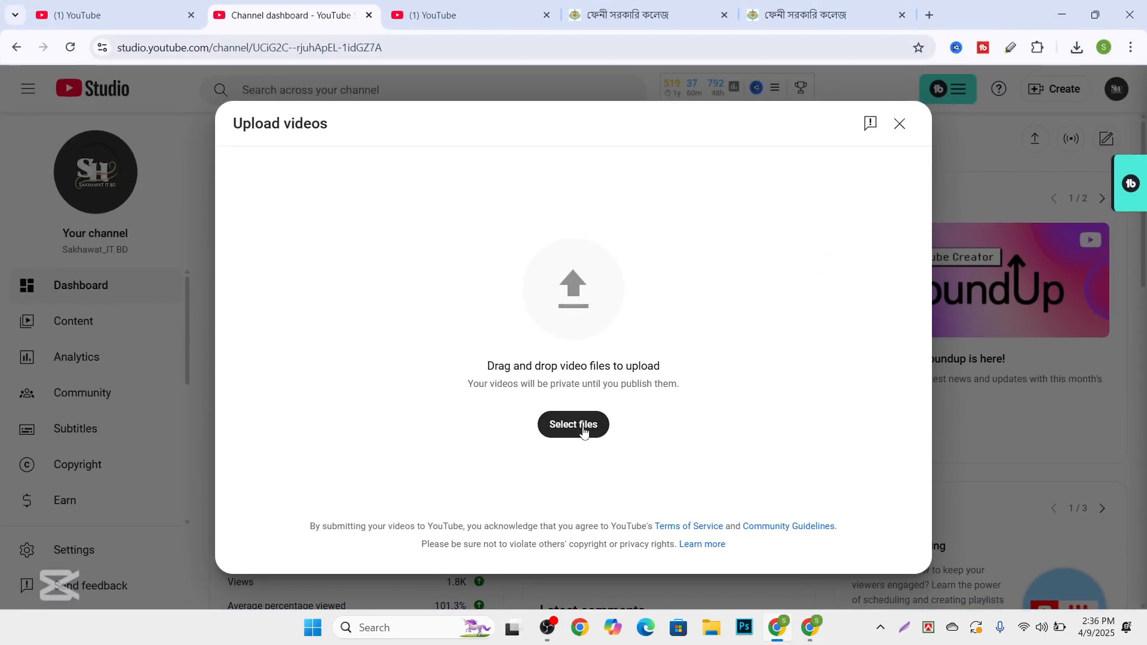
{"action": "left_click", "coordinate": [583, 431]}
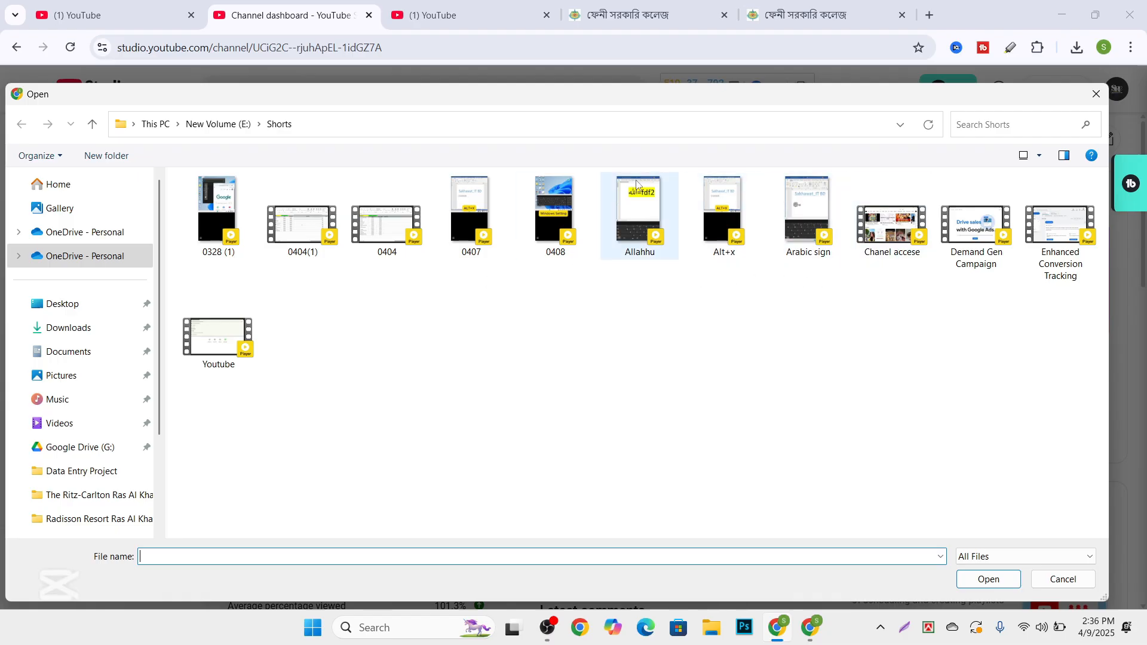
{"action": "left_click", "coordinate": [210, 360]}
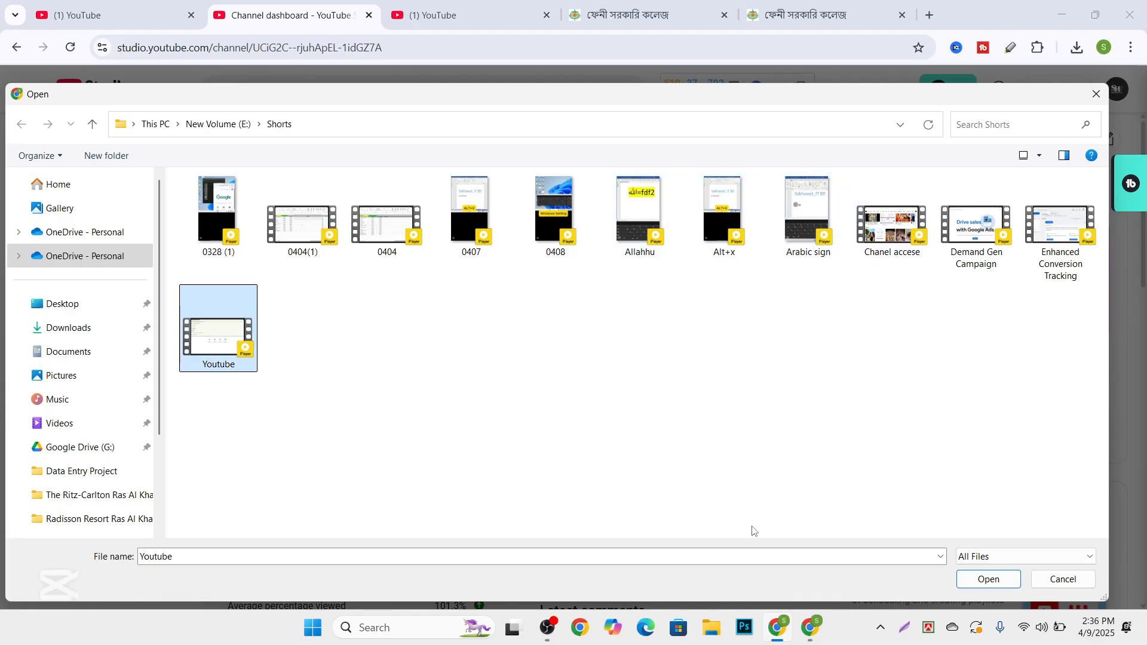
{"action": "left_click", "coordinate": [984, 582]}
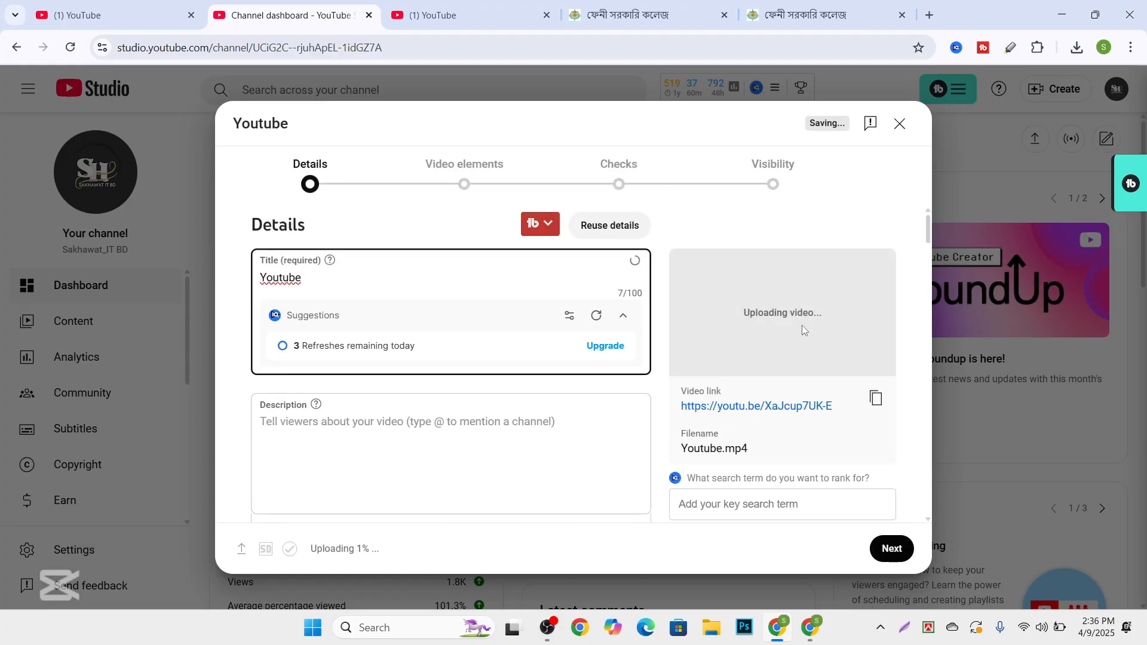
Examine the title, description, thumbnail and playlist sections of the video's upload details.
{"action": "left_click", "coordinate": [313, 278]}
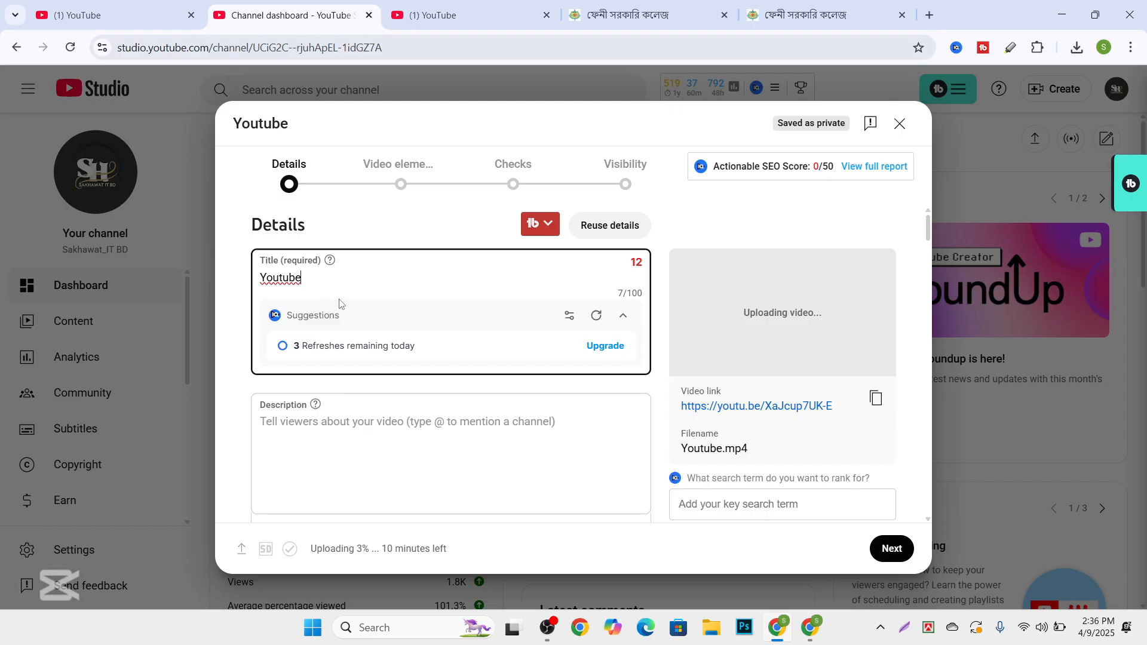
{"action": "scroll", "coordinate": [296, 465], "scroll_direction": "down", "scroll_amount": 1}
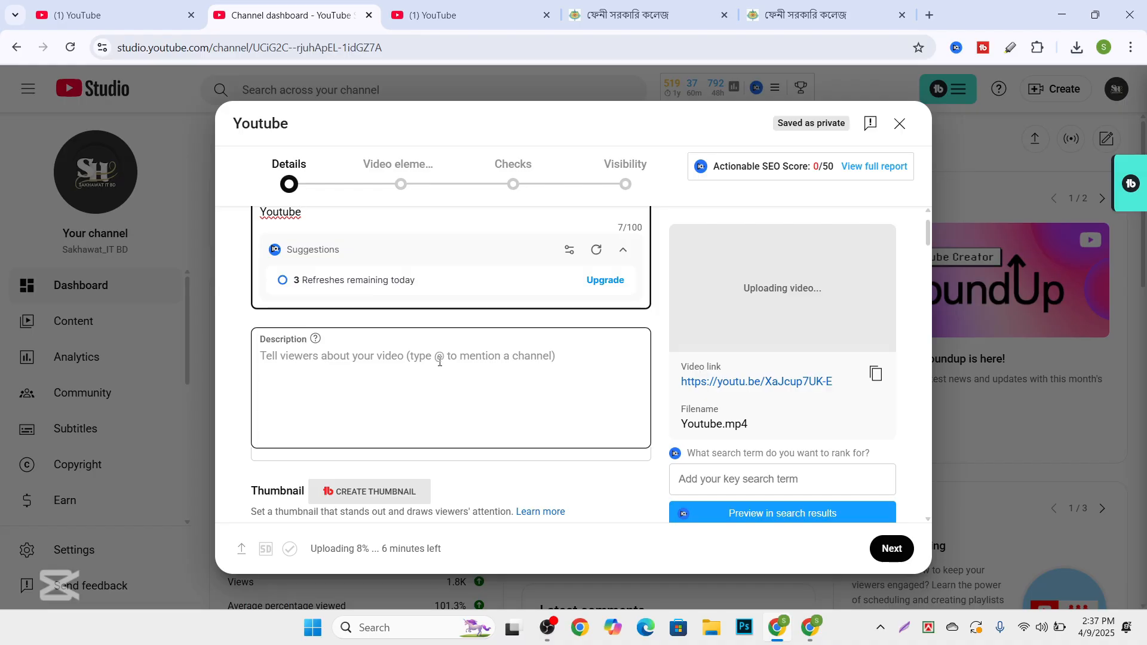
{"action": "scroll", "coordinate": [439, 362], "scroll_direction": "down", "scroll_amount": 3}
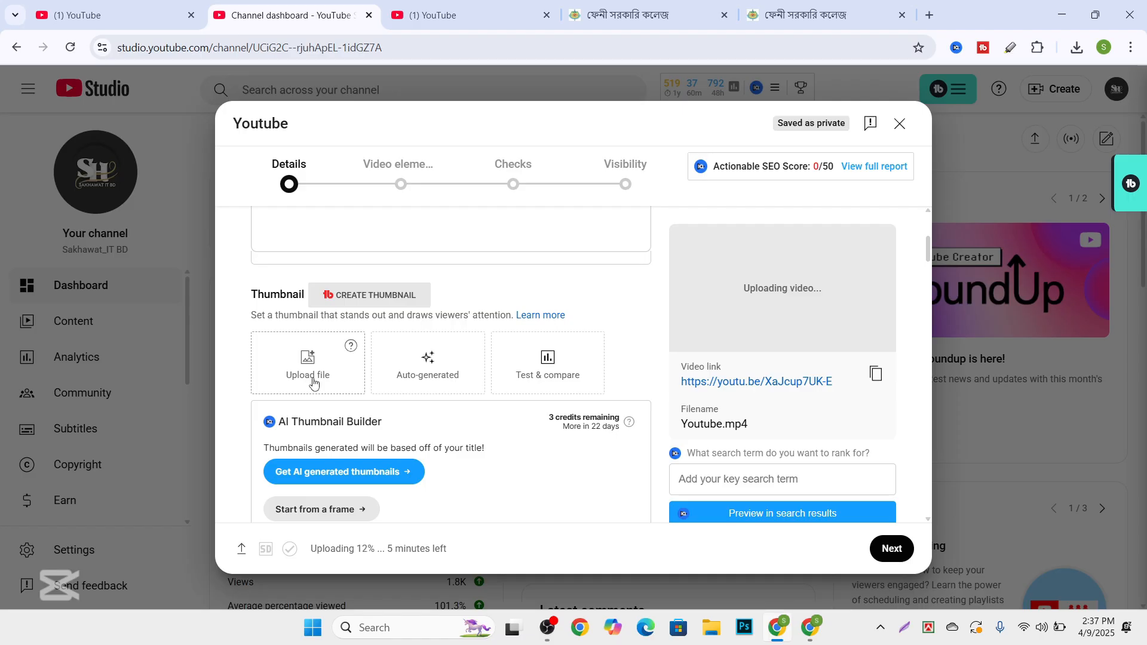
{"action": "scroll", "coordinate": [313, 383], "scroll_direction": "down", "scroll_amount": 1}
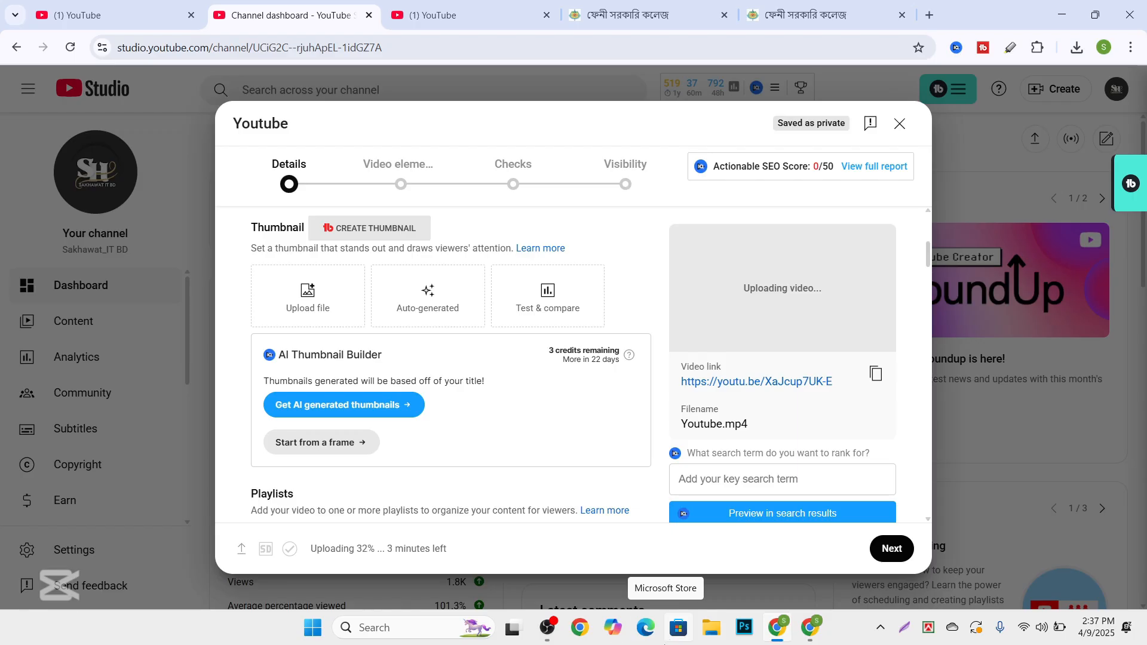
{"action": "scroll", "coordinate": [356, 292], "scroll_direction": "up", "scroll_amount": 3}
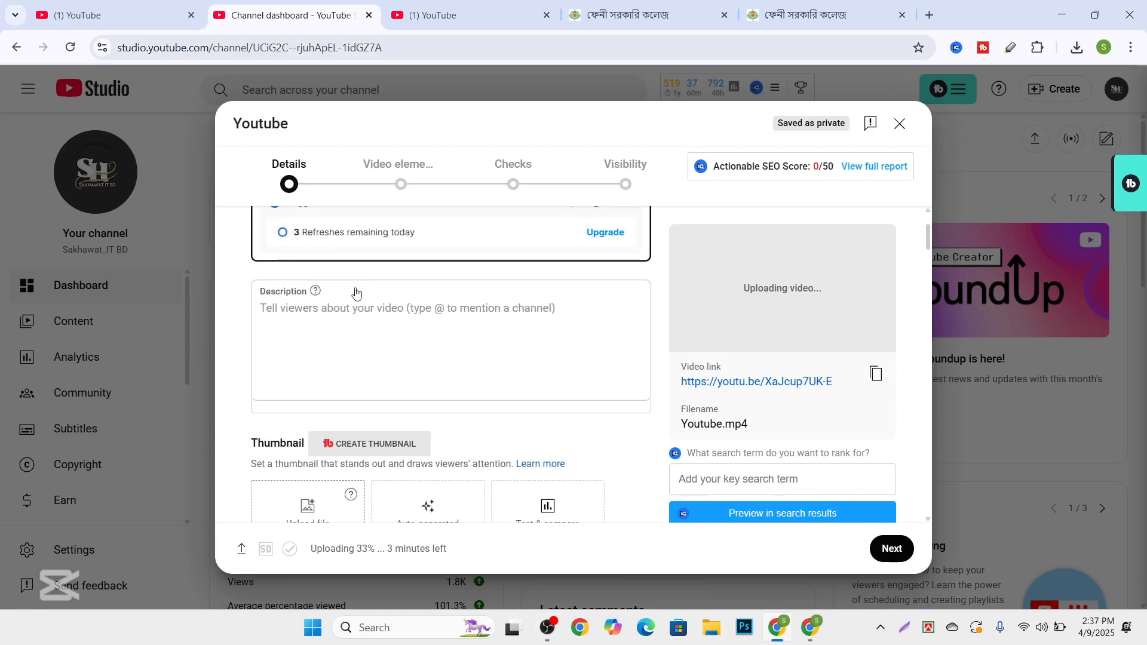
{"action": "scroll", "coordinate": [359, 287], "scroll_direction": "down", "scroll_amount": 2}
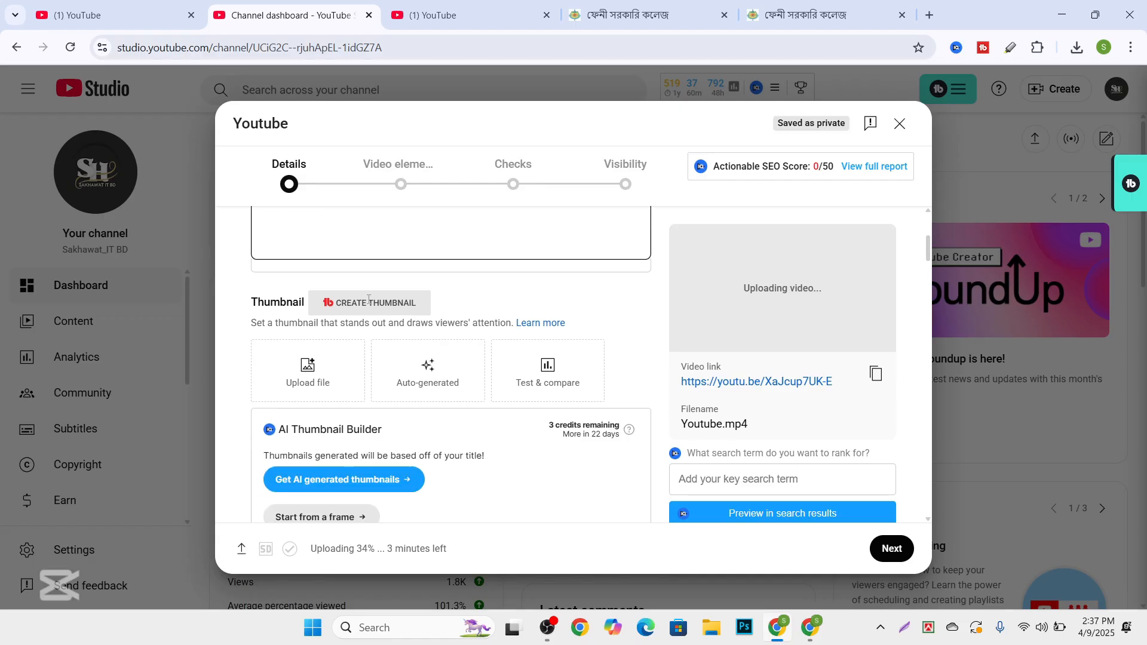
{"action": "scroll", "coordinate": [365, 302], "scroll_direction": "down", "scroll_amount": 3}
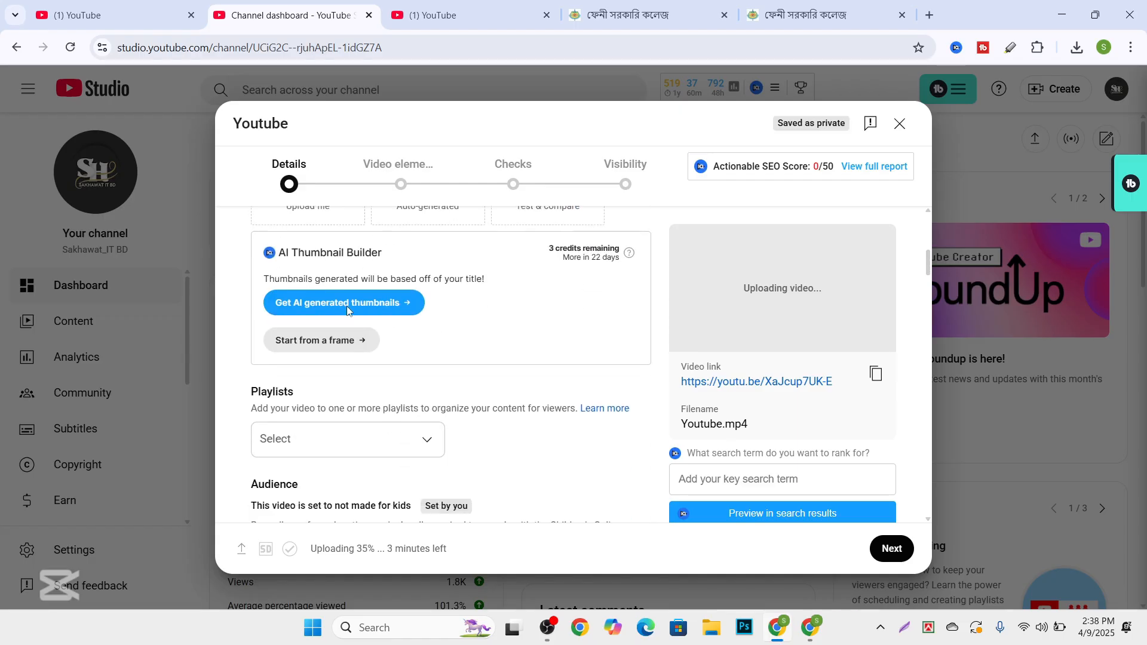
{"action": "scroll", "coordinate": [348, 310], "scroll_direction": "down", "scroll_amount": 1}
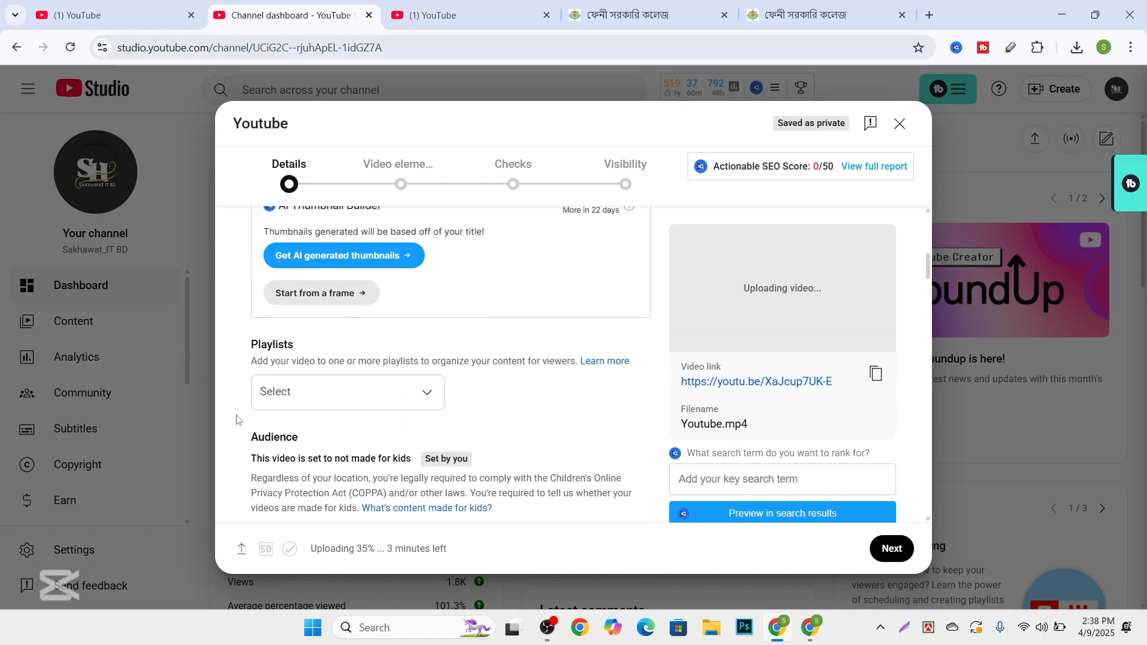
Switch to File Explorer to view the recordings in the Videos folder, and return to the upload form in Chrome.
{"action": "left_click", "coordinate": [1059, 14]}
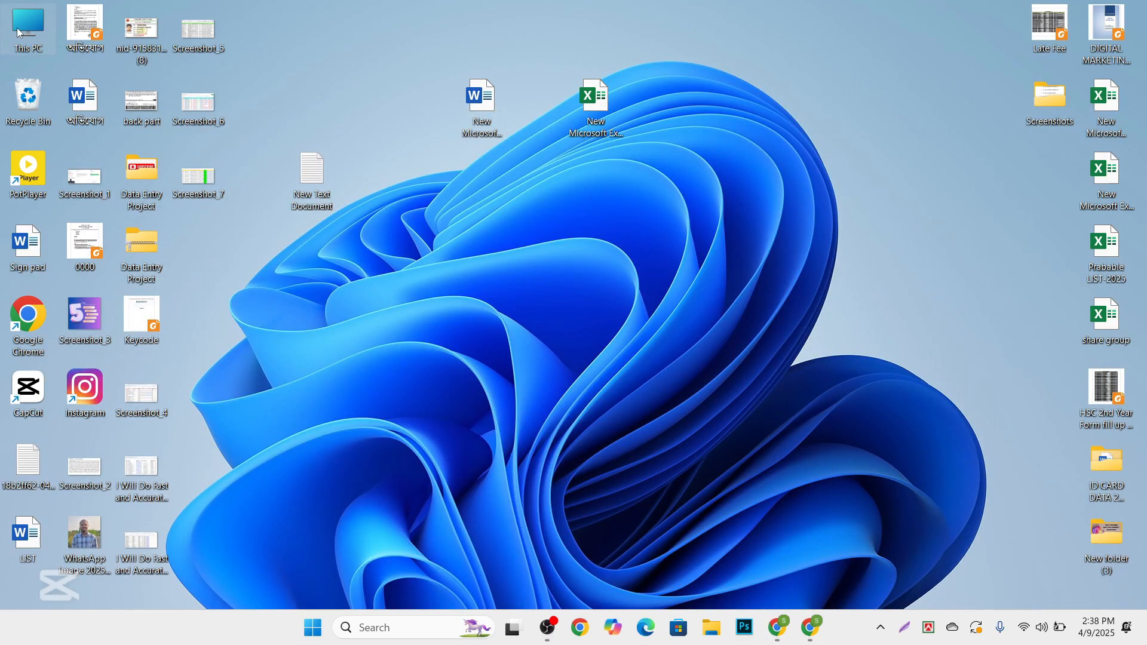
{"action": "double_click", "coordinate": [18, 27]}
{"action": "left_click", "coordinate": [75, 261]}
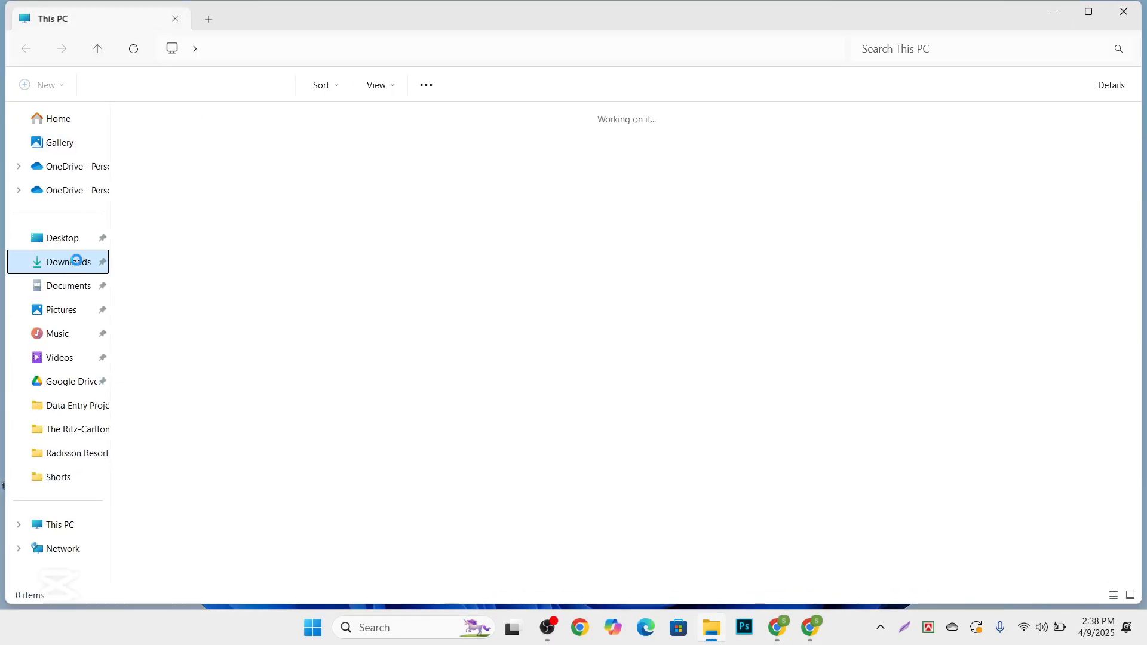
{"action": "left_click", "coordinate": [58, 357]}
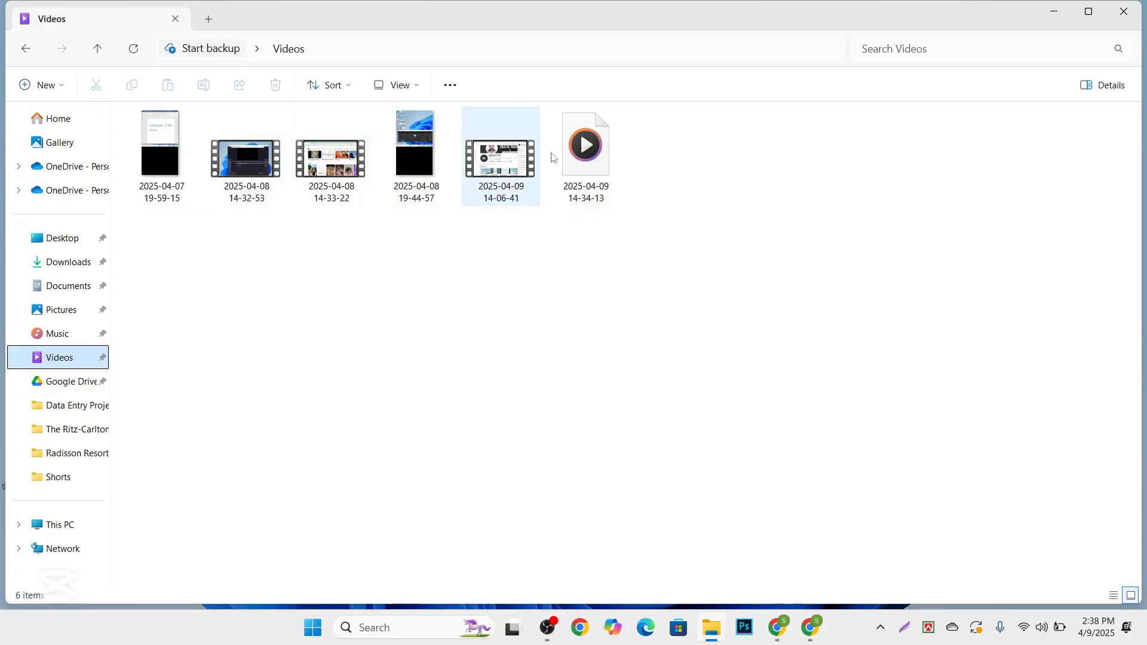
{"action": "left_click", "coordinate": [1063, 10]}
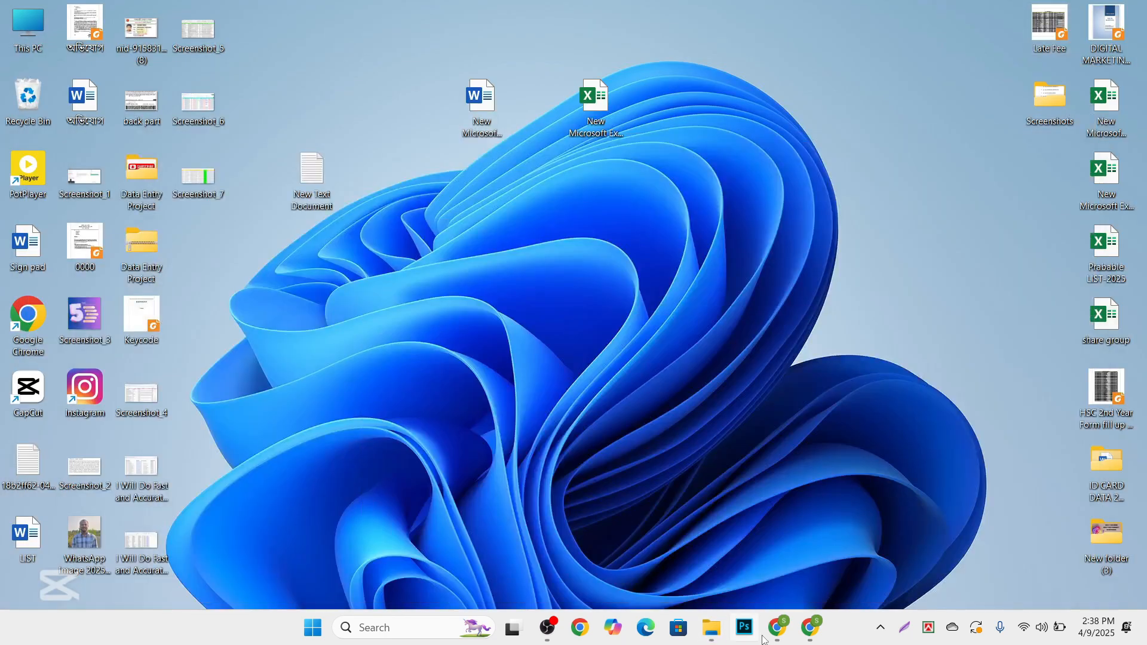
{"action": "mouse_move", "coordinate": [777, 632]}
{"action": "left_click", "coordinate": [776, 549]}
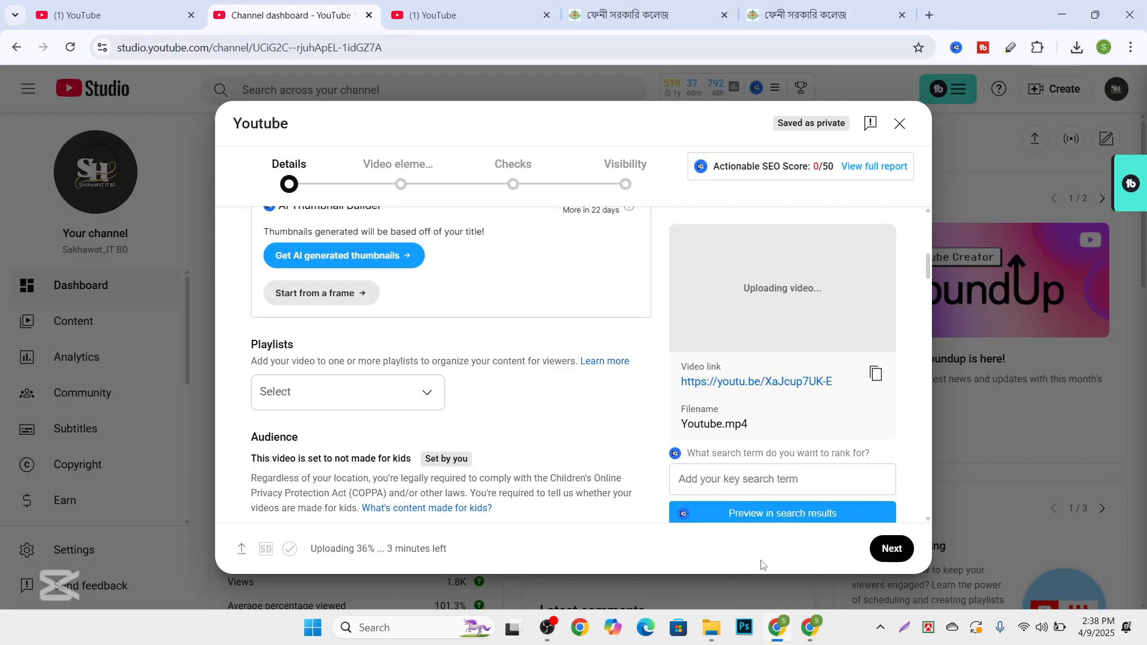
Examine the playlists available for the uploaded video and close the list without choosing one.
{"action": "left_click", "coordinate": [132, 6]}
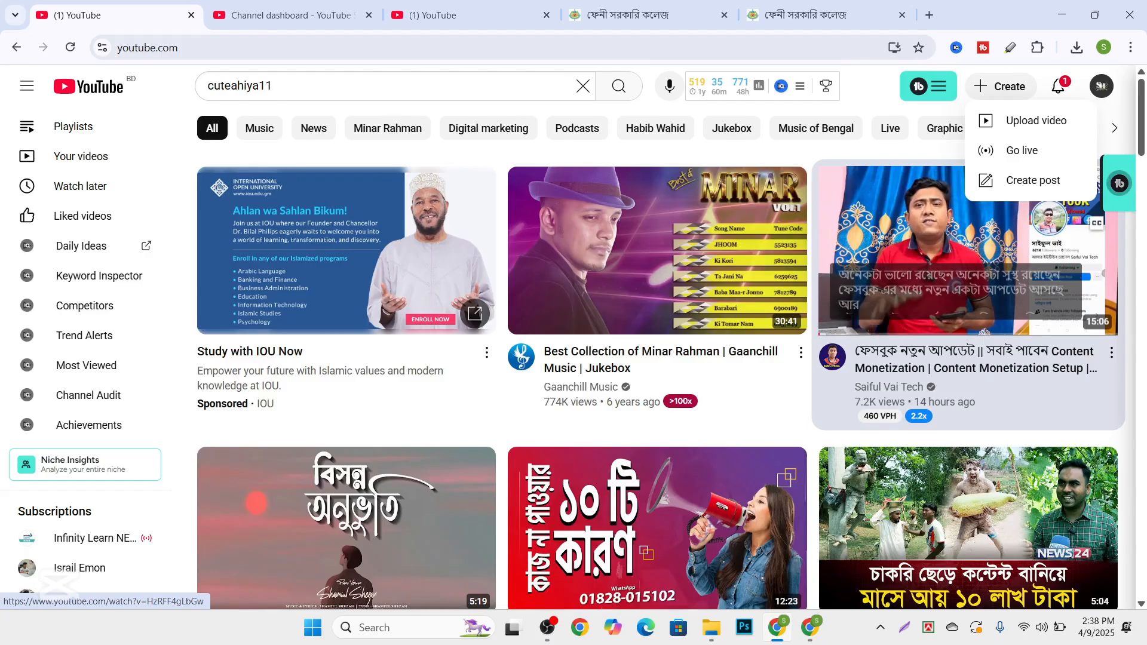
{"action": "left_click", "coordinate": [287, 15]}
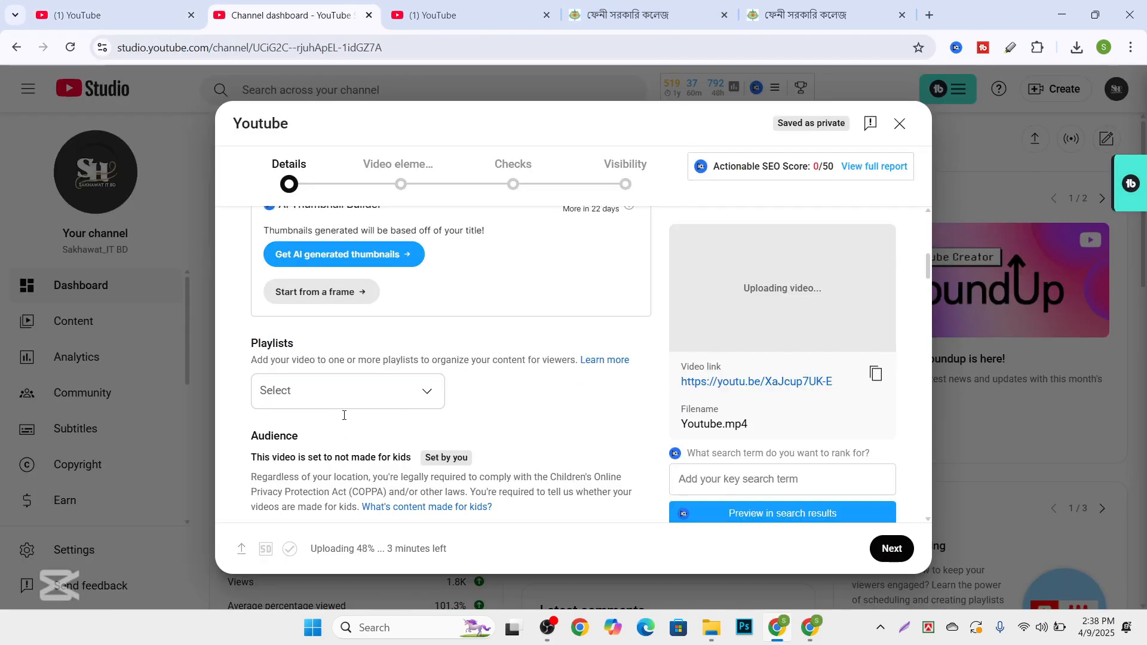
{"action": "scroll", "coordinate": [344, 415], "scroll_direction": "down", "scroll_amount": 1}
{"action": "scroll", "coordinate": [388, 358], "scroll_direction": "up", "scroll_amount": 4}
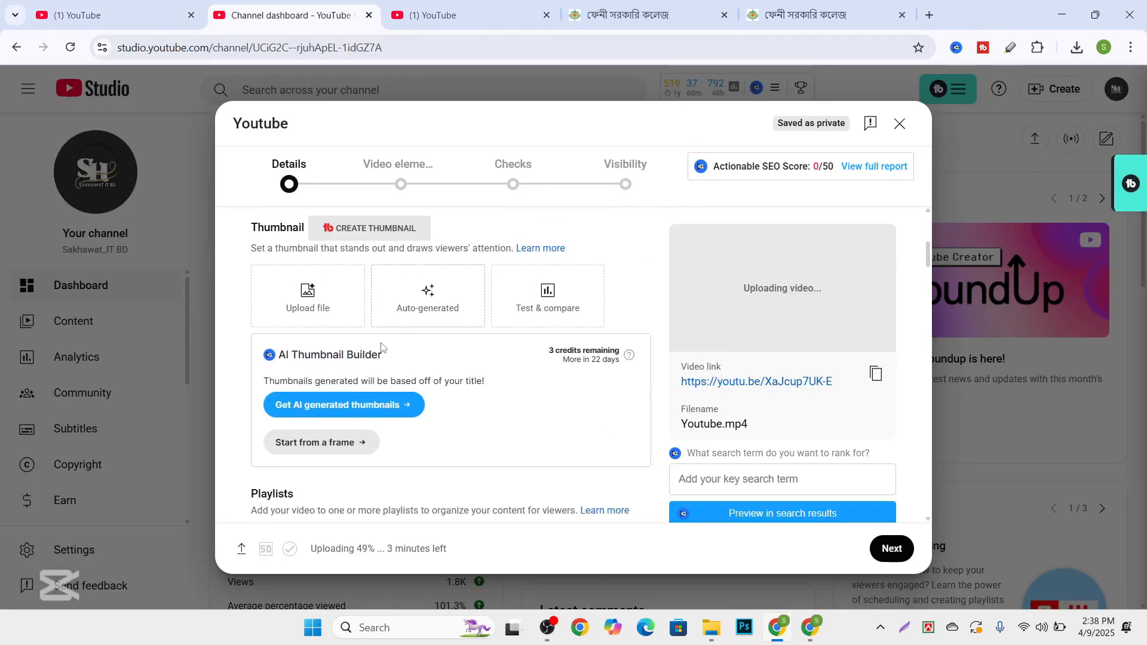
{"action": "scroll", "coordinate": [382, 349], "scroll_direction": "down", "scroll_amount": 1}
{"action": "scroll", "coordinate": [388, 388], "scroll_direction": "down", "scroll_amount": 1}
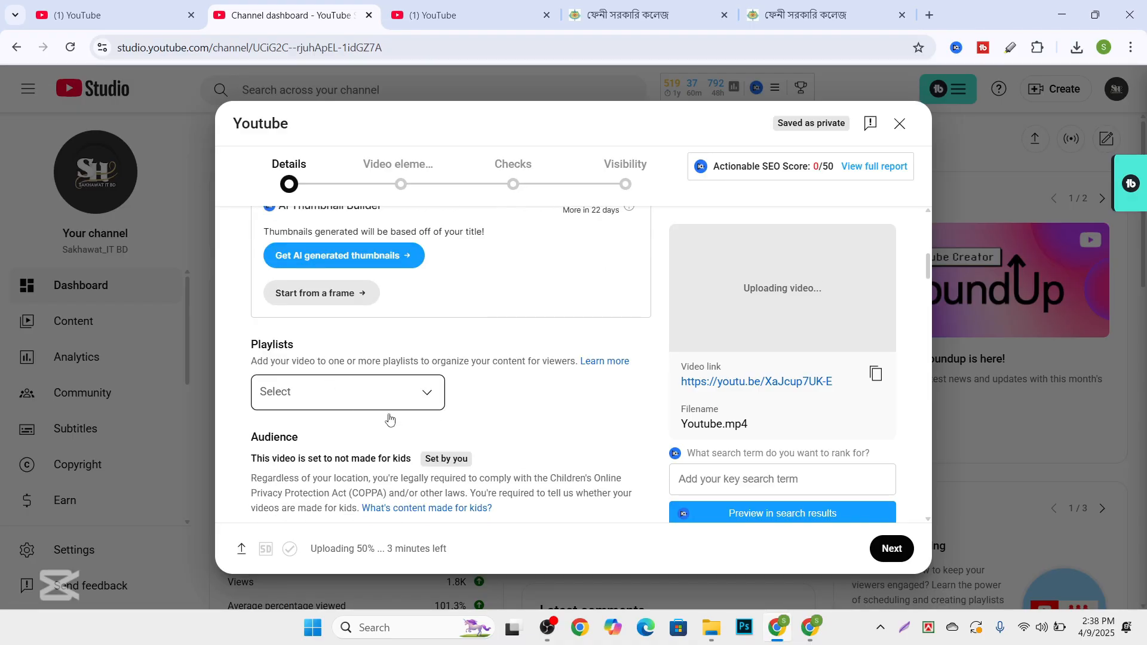
{"action": "left_click", "coordinate": [418, 398]}
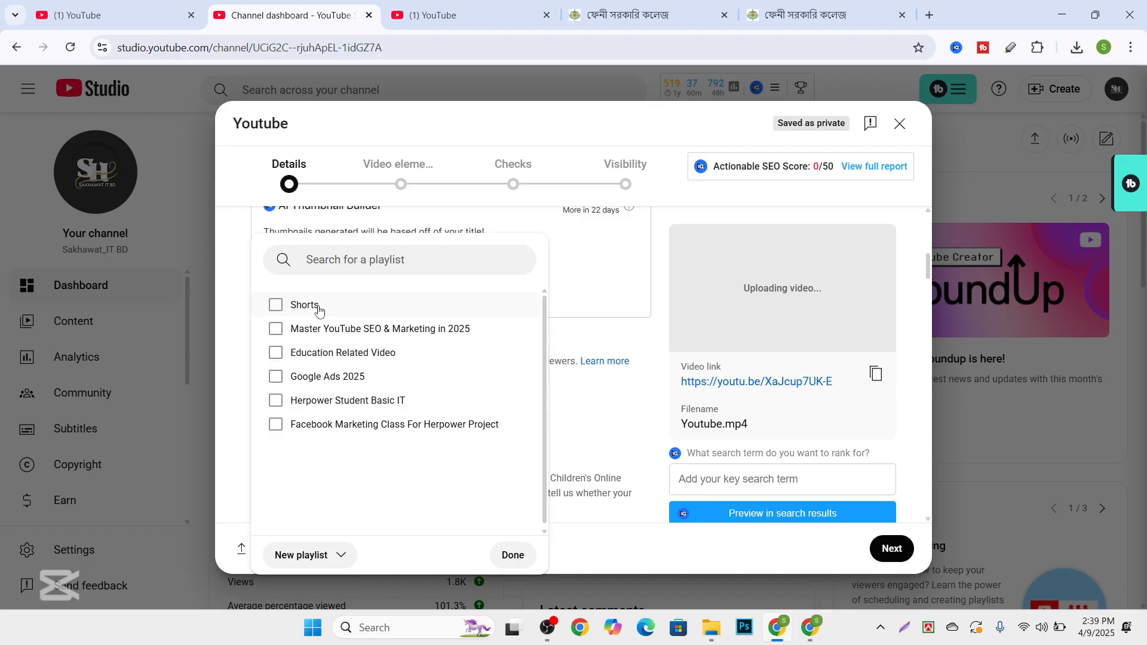
{"action": "left_click", "coordinate": [510, 560]}
Examine the audience, age restriction and paid promotion settings, expanding the advanced age restriction options and collapsing them again.
{"action": "scroll", "coordinate": [380, 401], "scroll_direction": "down", "scroll_amount": 5}
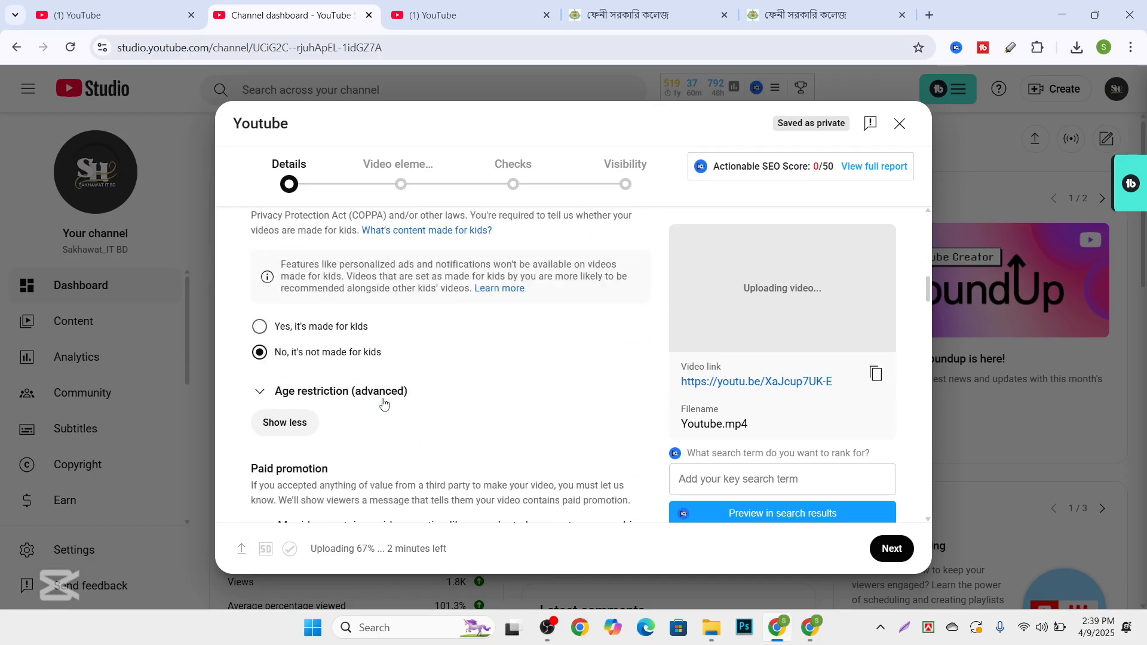
{"action": "scroll", "coordinate": [329, 340], "scroll_direction": "up", "scroll_amount": 2}
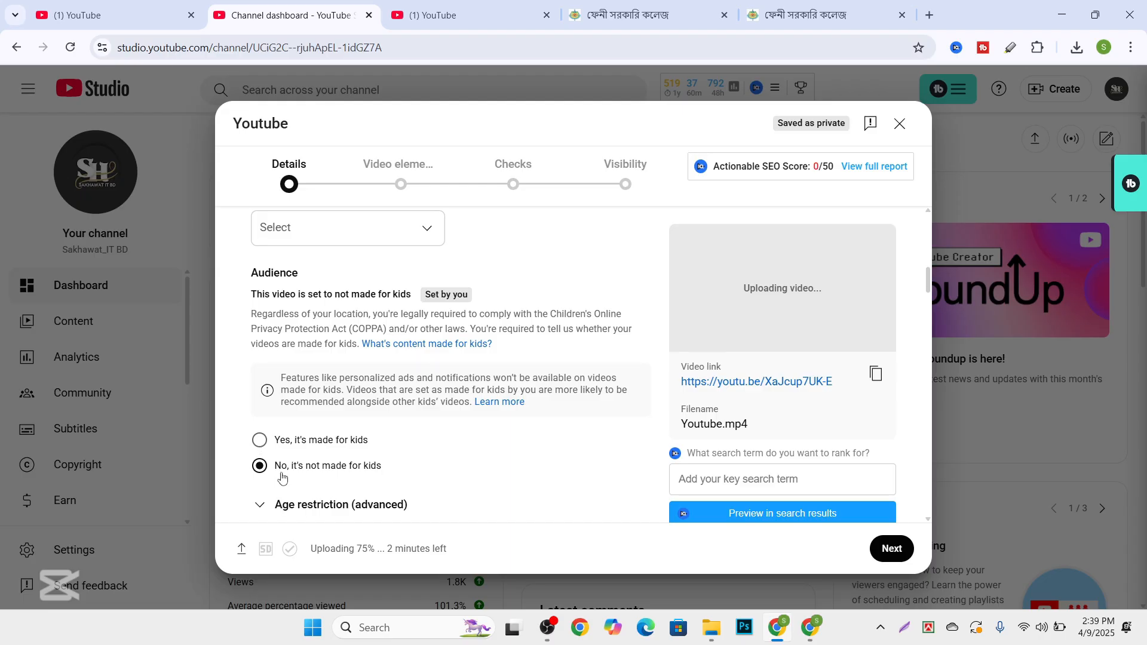
{"action": "scroll", "coordinate": [325, 472], "scroll_direction": "down", "scroll_amount": 4}
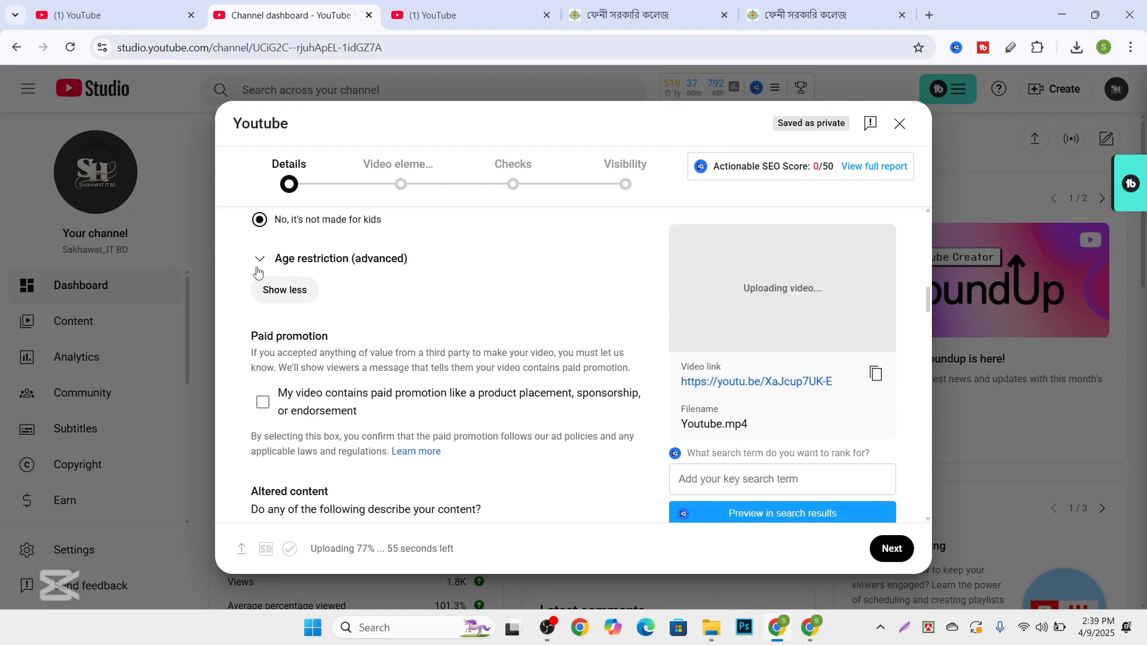
{"action": "left_click", "coordinate": [257, 270]}
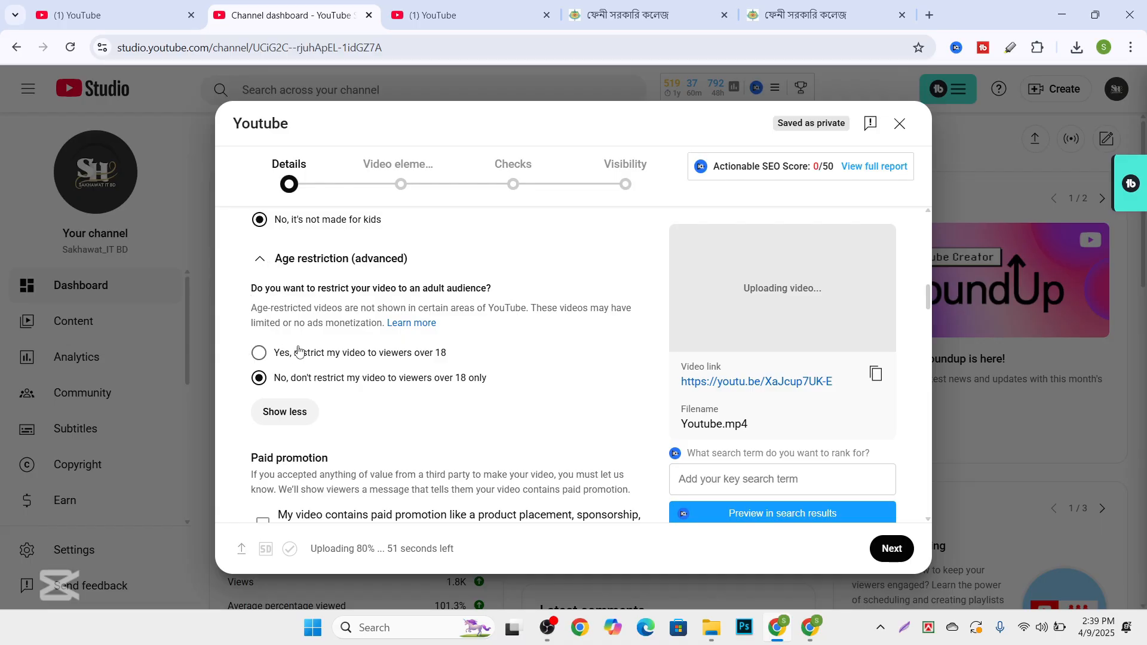
{"action": "left_click", "coordinate": [260, 257]}
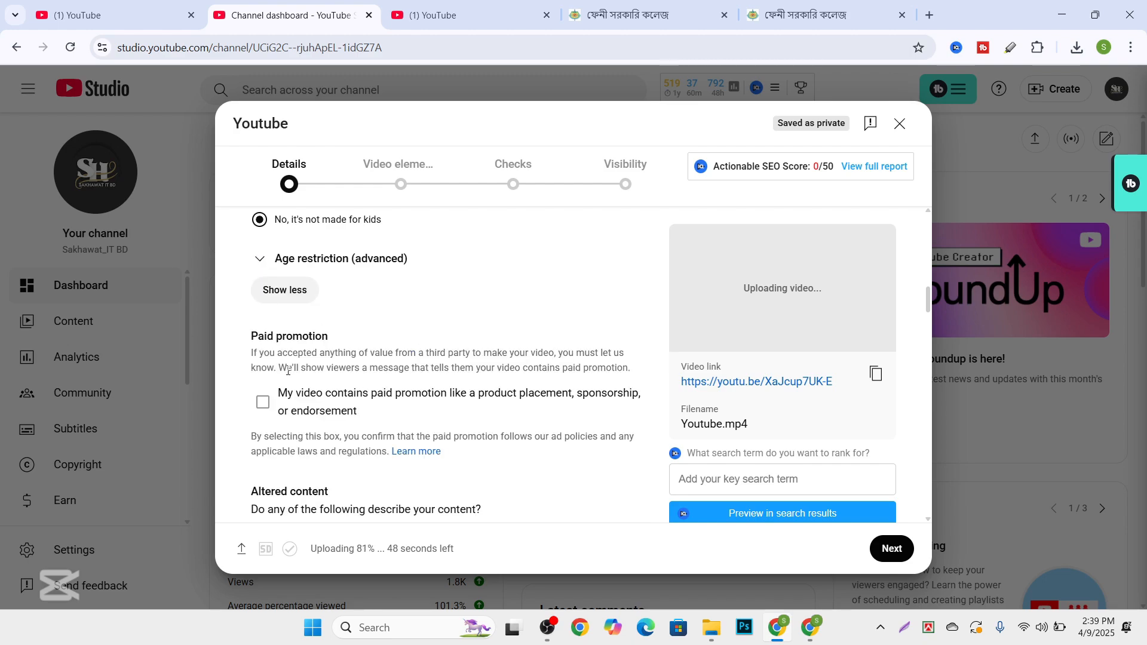
{"action": "scroll", "coordinate": [288, 375], "scroll_direction": "down", "scroll_amount": 1}
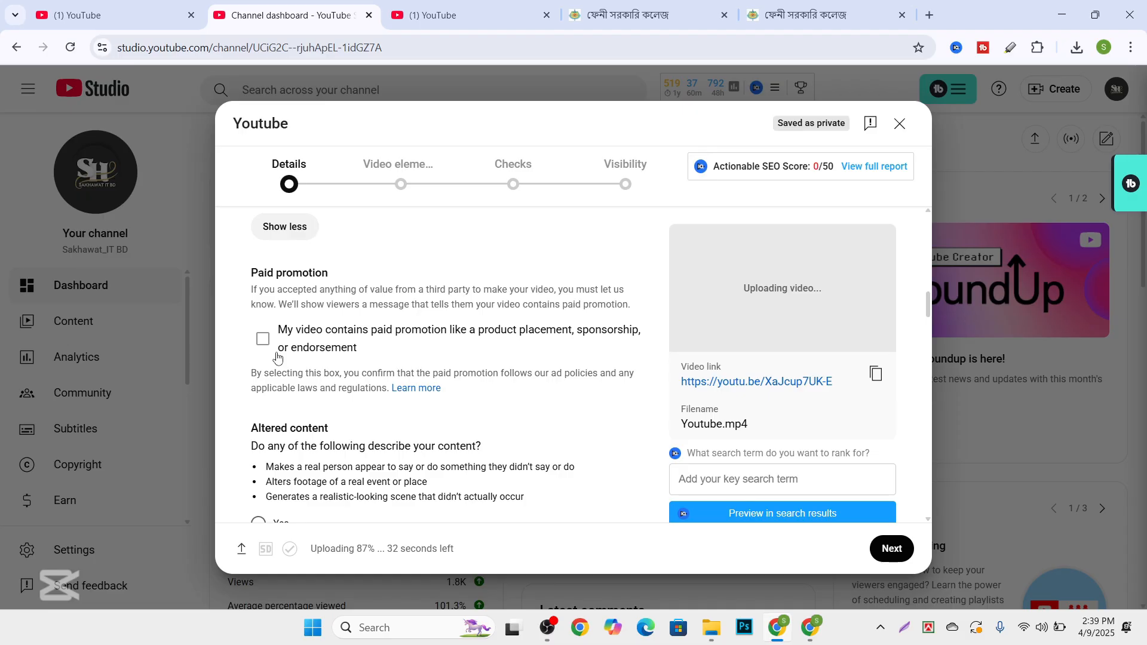
{"action": "scroll", "coordinate": [277, 357], "scroll_direction": "down", "scroll_amount": 1}
{"action": "scroll", "coordinate": [341, 326], "scroll_direction": "down", "scroll_amount": 2}
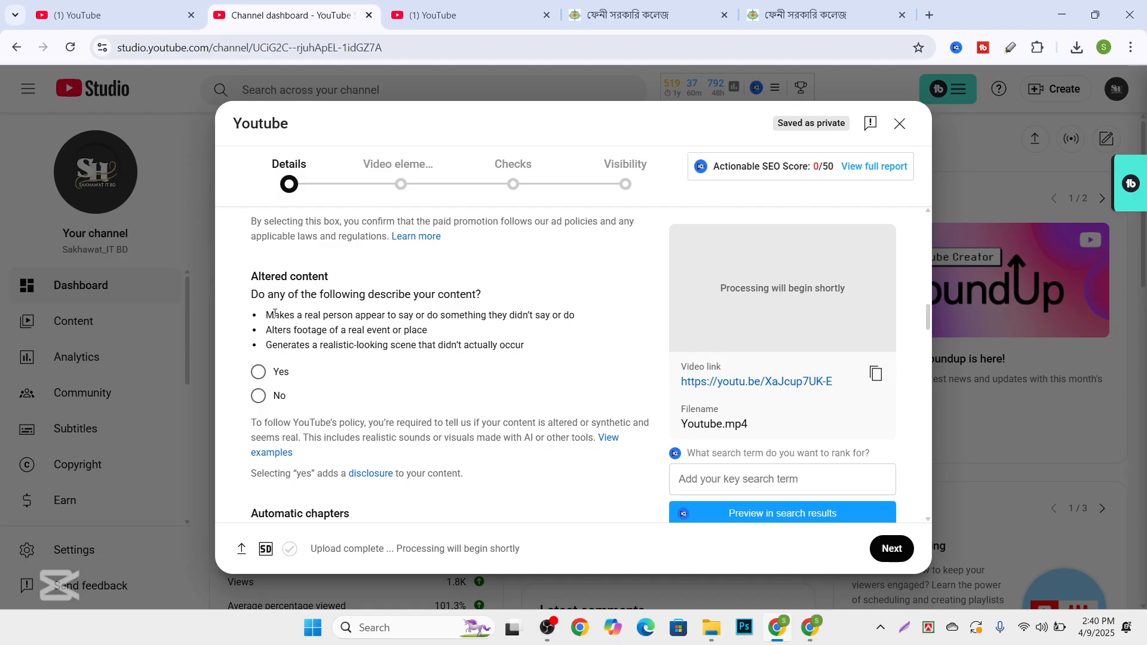
Declare that the video contains altered content by answering Yes in the Altered content section.
{"action": "scroll", "coordinate": [275, 314], "scroll_direction": "up", "scroll_amount": 15}
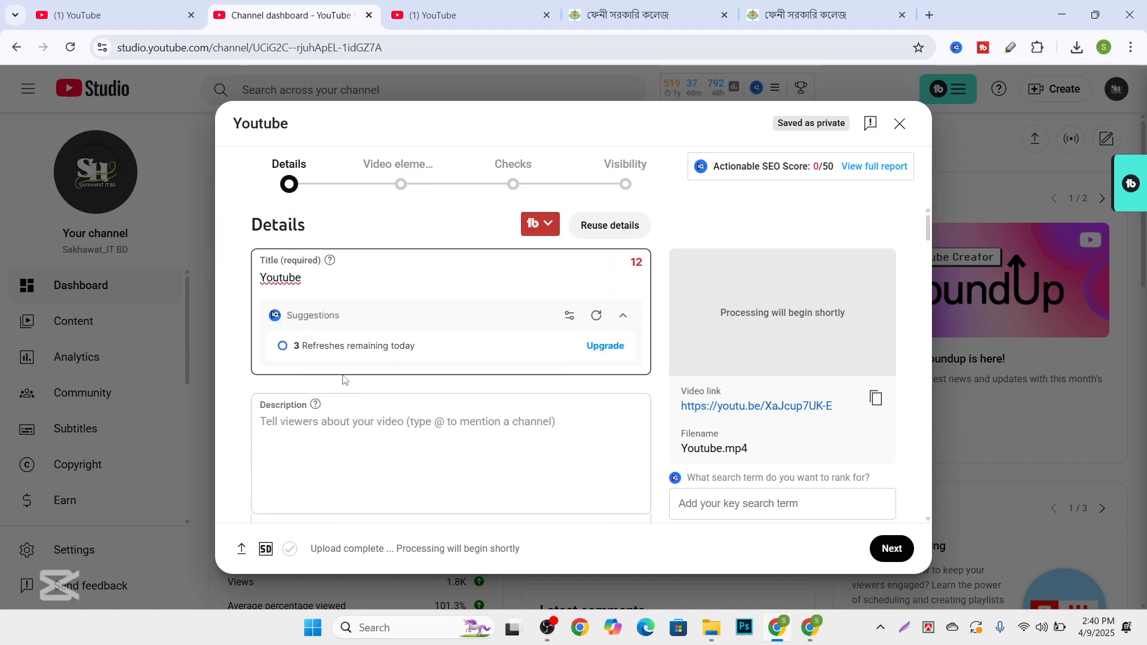
{"action": "scroll", "coordinate": [343, 380], "scroll_direction": "down", "scroll_amount": 7}
{"action": "scroll", "coordinate": [344, 381], "scroll_direction": "down", "scroll_amount": 10}
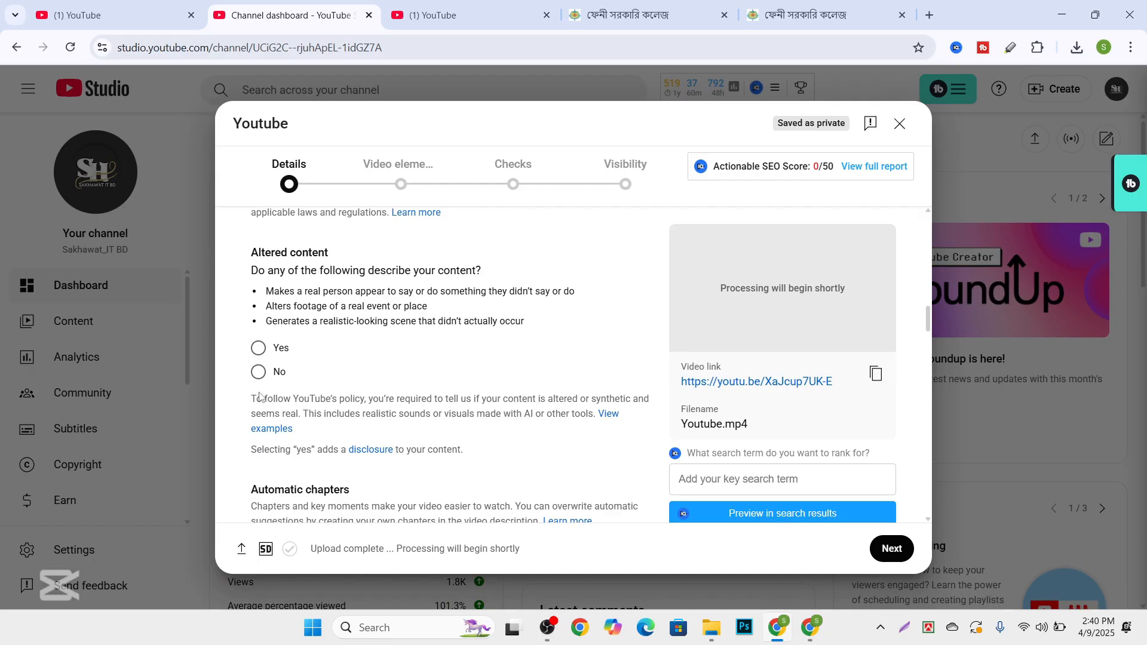
{"action": "left_click", "coordinate": [258, 350]}
{"action": "scroll", "coordinate": [376, 349], "scroll_direction": "down", "scroll_amount": 1}
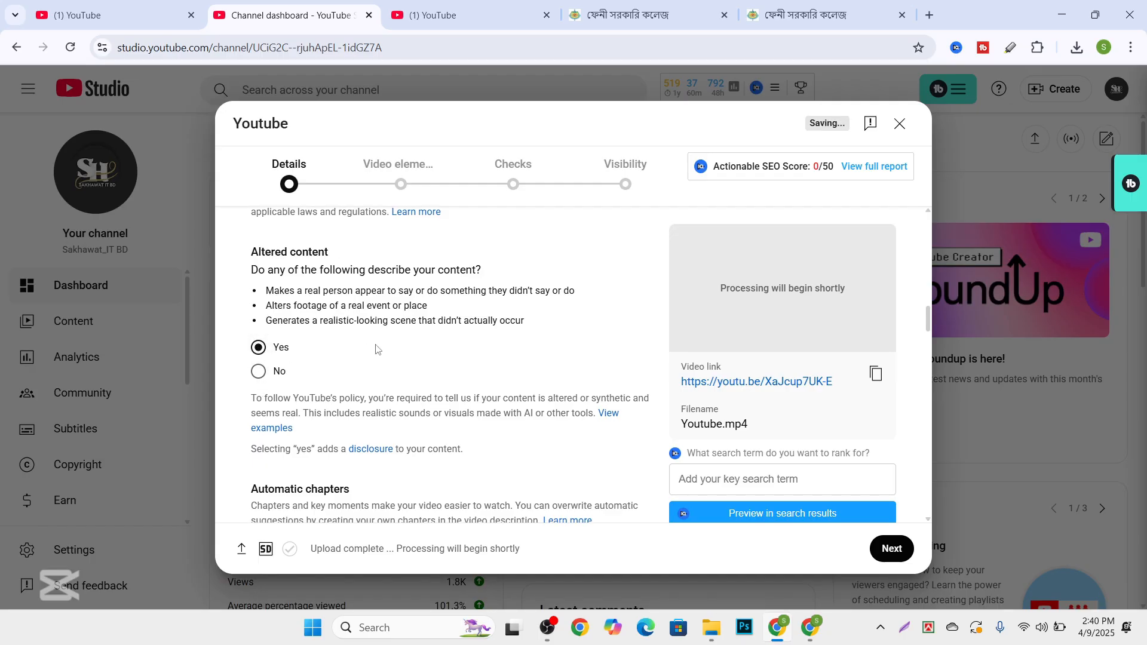
Examine the automatic chapters, featured places, automatic concepts and tags sections of the video details.
{"action": "scroll", "coordinate": [335, 298], "scroll_direction": "down", "scroll_amount": 1}
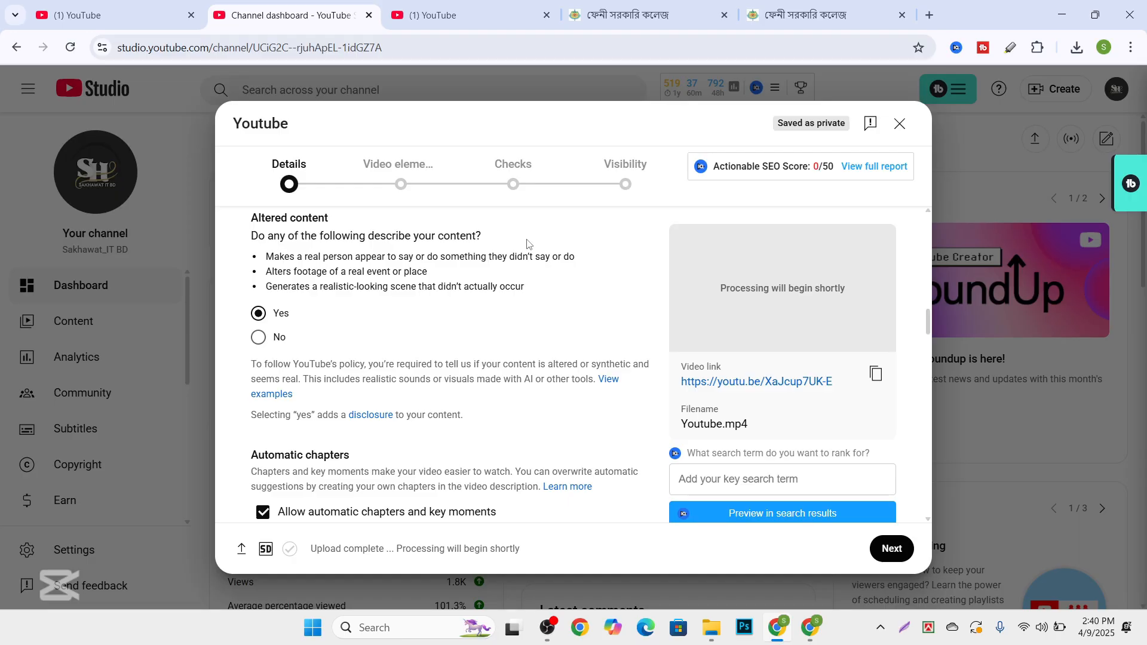
{"action": "scroll", "coordinate": [314, 301], "scroll_direction": "down", "scroll_amount": 3}
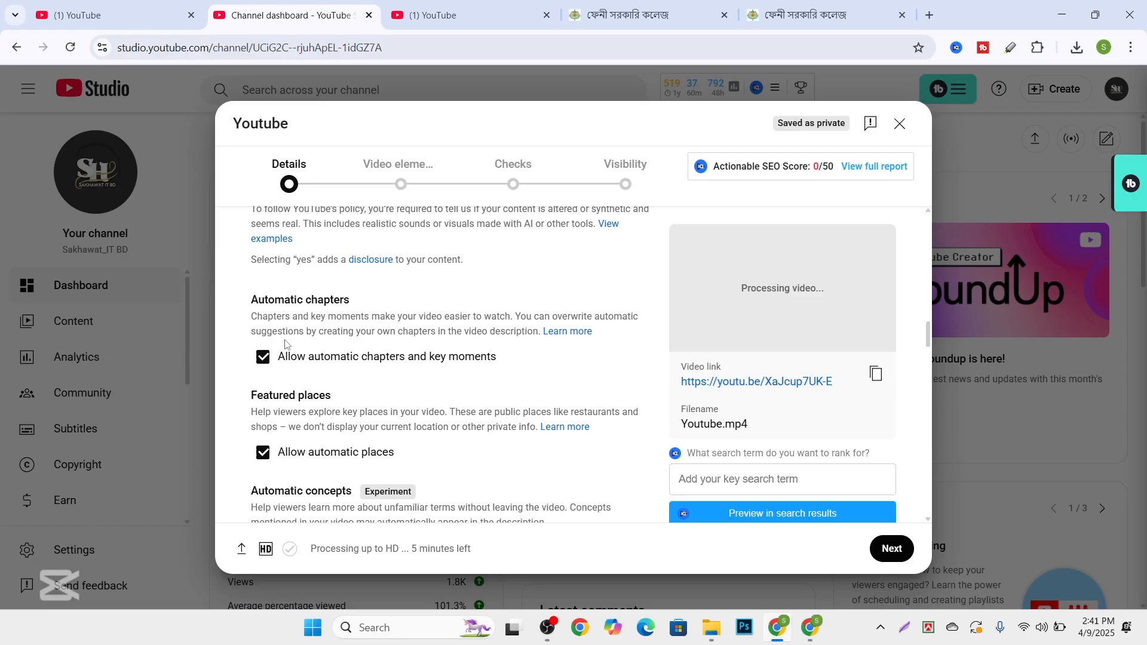
{"action": "scroll", "coordinate": [275, 376], "scroll_direction": "down", "scroll_amount": 2}
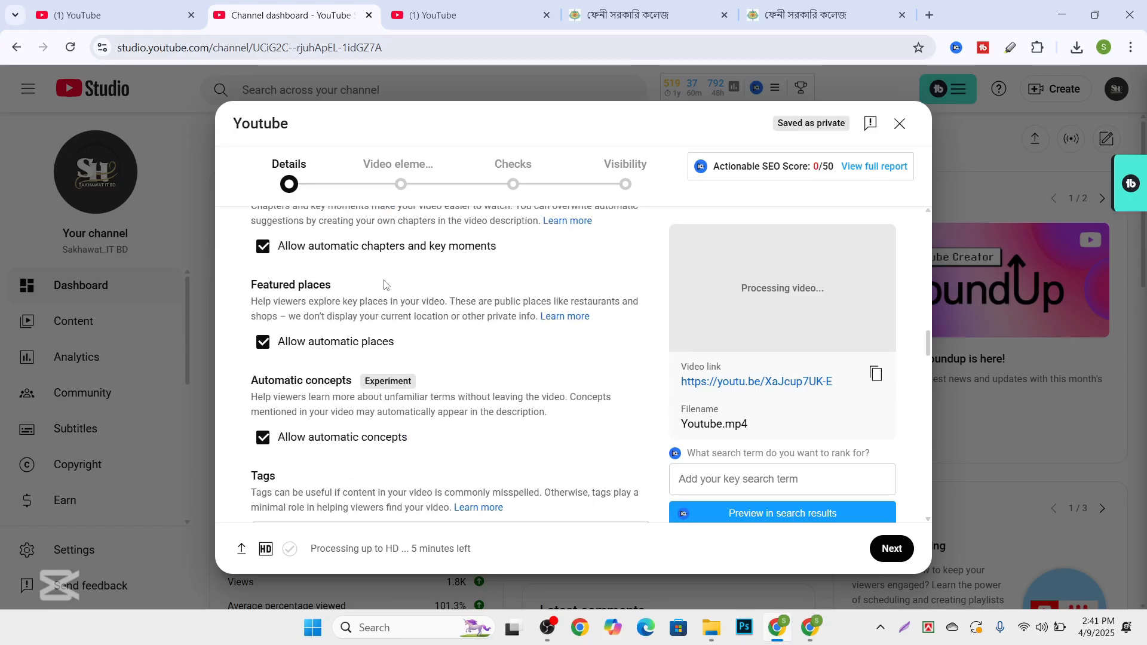
{"action": "scroll", "coordinate": [389, 329], "scroll_direction": "down", "scroll_amount": 1}
{"action": "scroll", "coordinate": [388, 327], "scroll_direction": "down", "scroll_amount": 1}
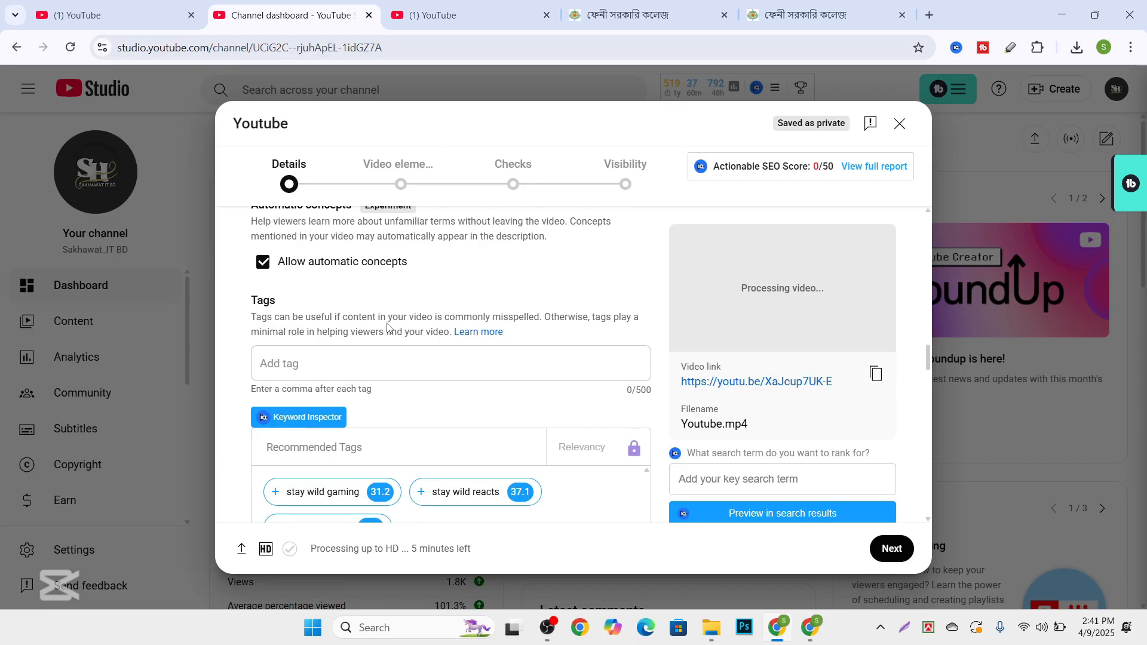
{"action": "left_click", "coordinate": [307, 371]}
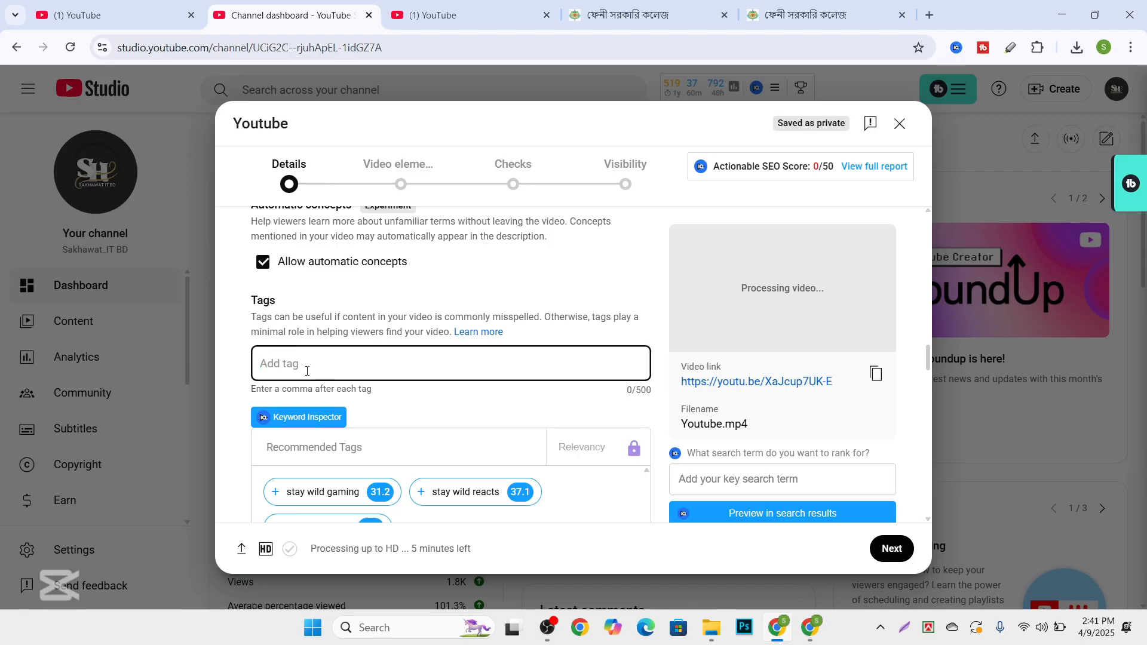
{"action": "scroll", "coordinate": [306, 371], "scroll_direction": "down", "scroll_amount": 1}
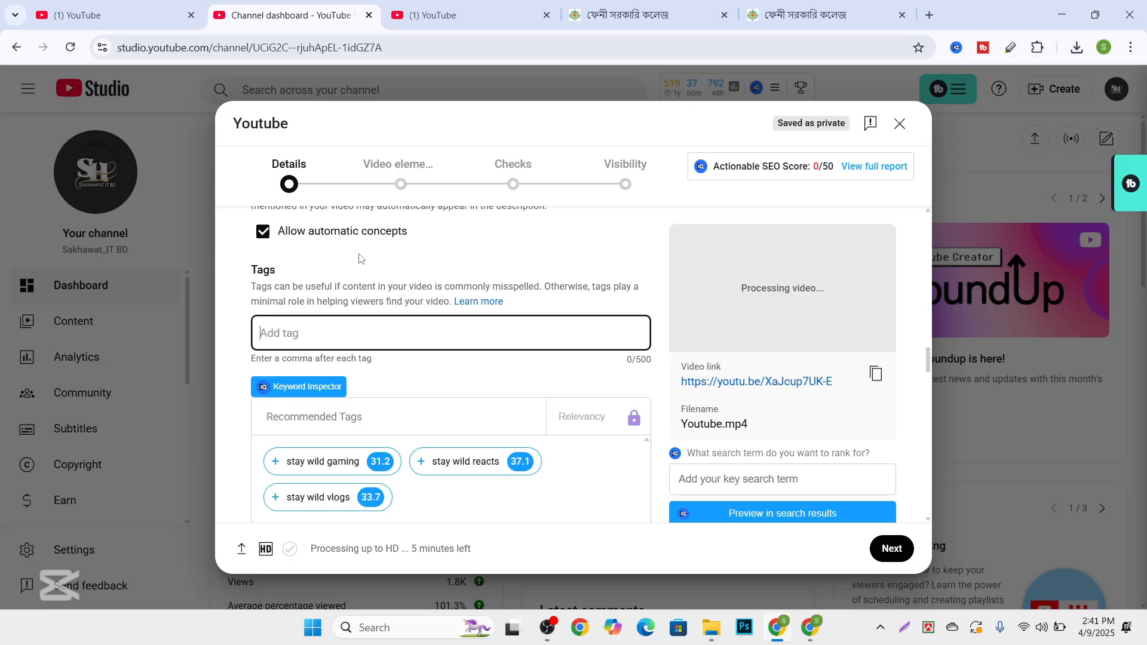
{"action": "scroll", "coordinate": [359, 258], "scroll_direction": "up", "scroll_amount": 10}
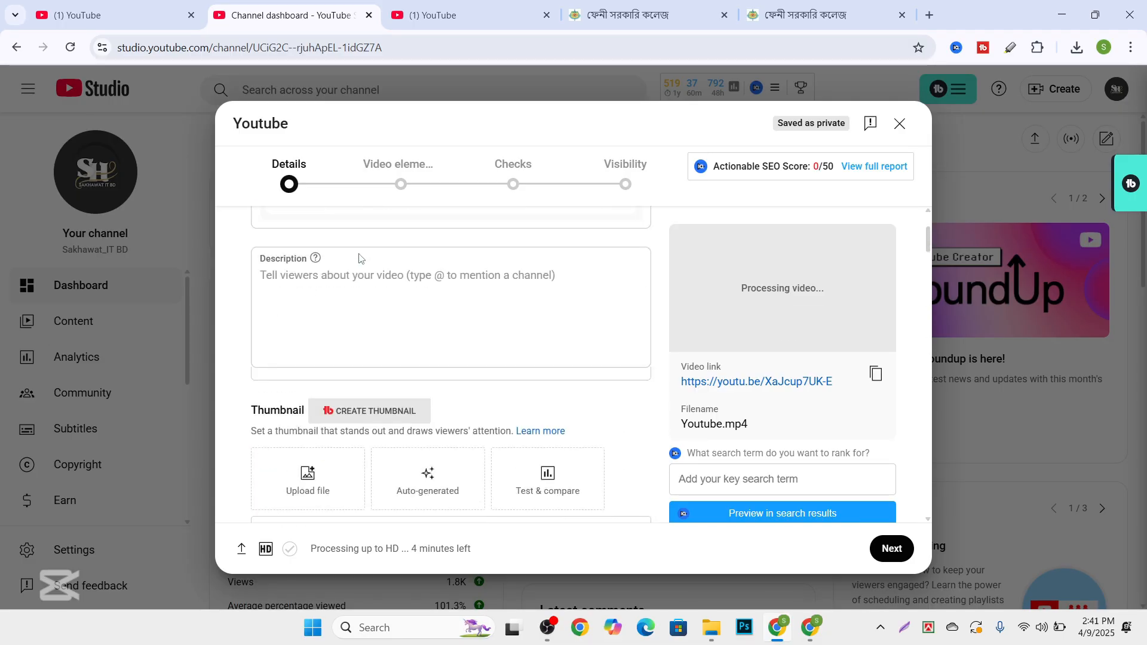
{"action": "scroll", "coordinate": [359, 258], "scroll_direction": "up", "scroll_amount": 3}
{"action": "scroll", "coordinate": [359, 258], "scroll_direction": "down", "scroll_amount": 15}
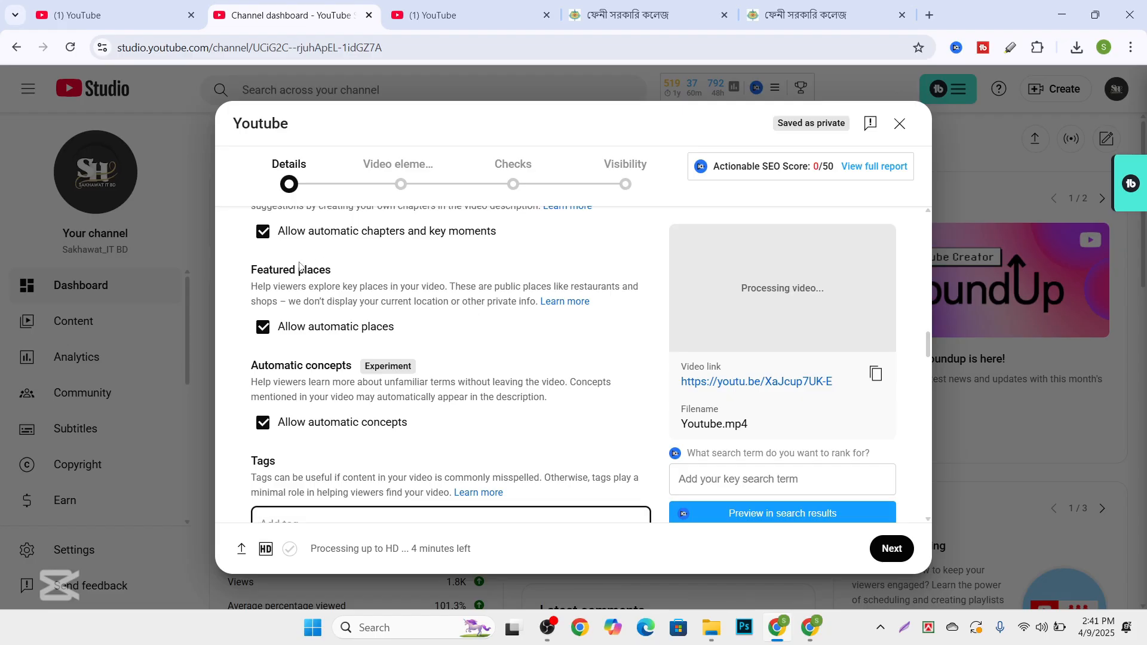
Add the vidIQ recommended tags "stay wild gaming", "stay wild reacts" and "stay wild vlogs" to the video.
{"action": "scroll", "coordinate": [369, 400], "scroll_direction": "down", "scroll_amount": 3}
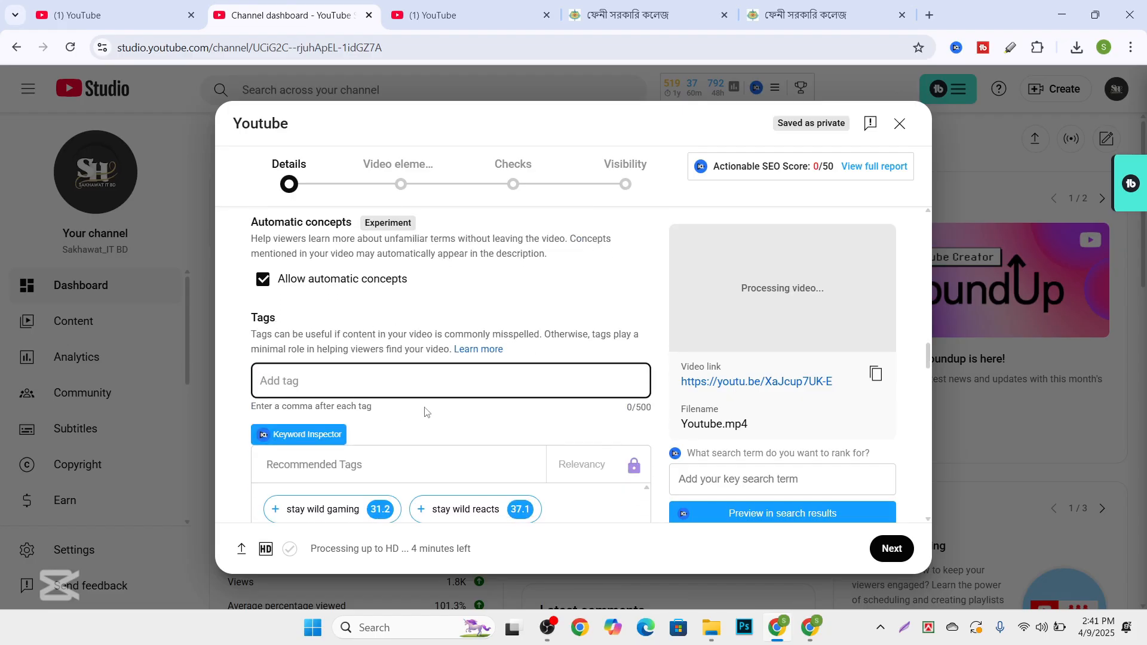
{"action": "scroll", "coordinate": [393, 361], "scroll_direction": "down", "scroll_amount": 1}
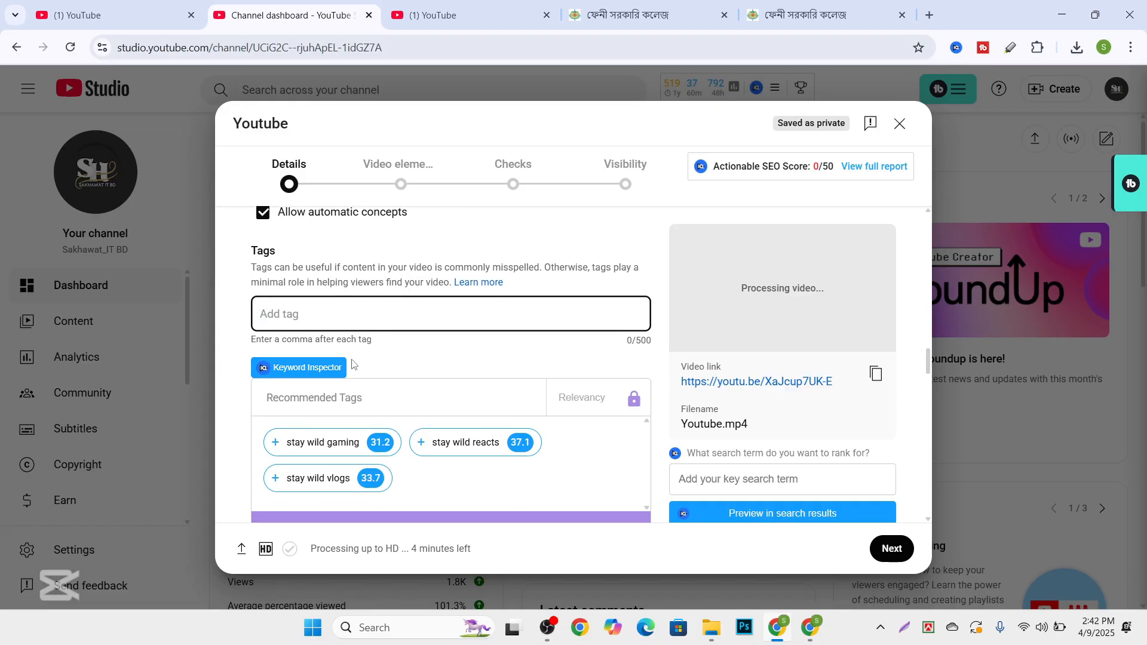
{"action": "scroll", "coordinate": [365, 430], "scroll_direction": "down", "scroll_amount": 2}
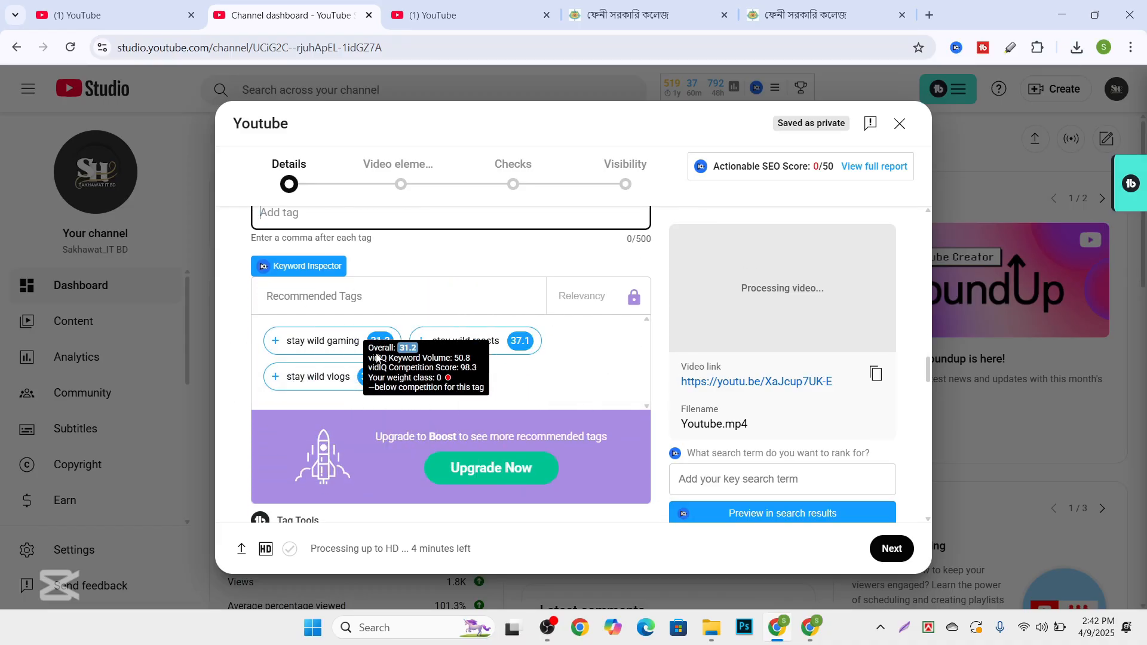
{"action": "left_click", "coordinate": [276, 341]}
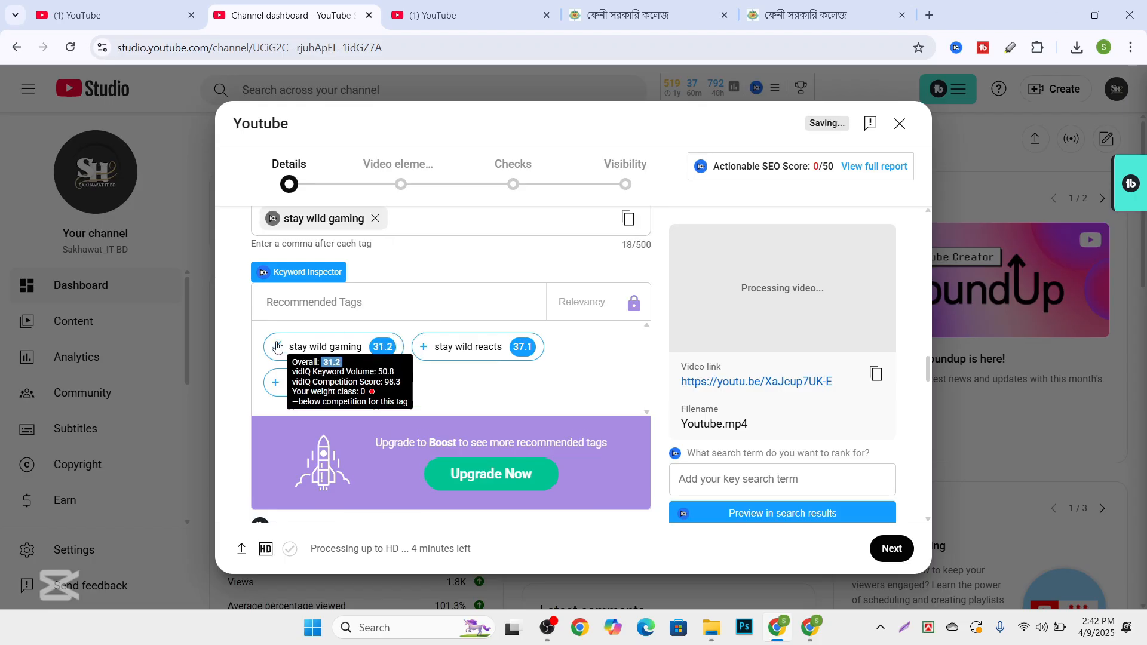
{"action": "left_click", "coordinate": [423, 347]}
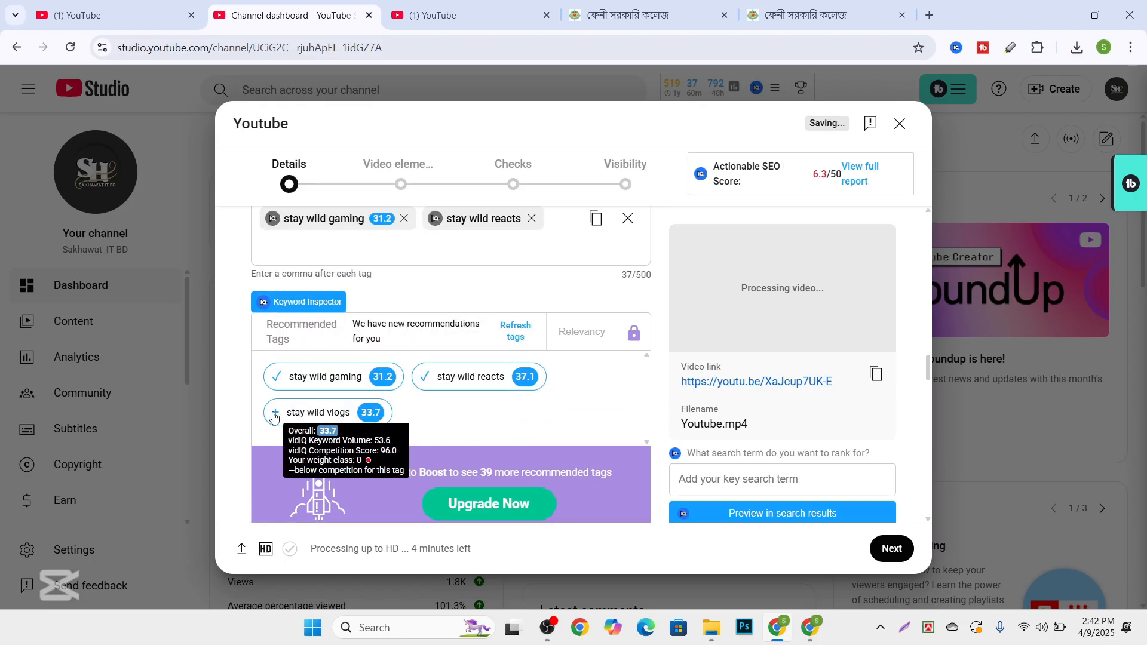
{"action": "left_click", "coordinate": [274, 416]}
Set the video's Shorts remixing option to "Allow video and audio remixing".
{"action": "scroll", "coordinate": [359, 394], "scroll_direction": "down", "scroll_amount": 4}
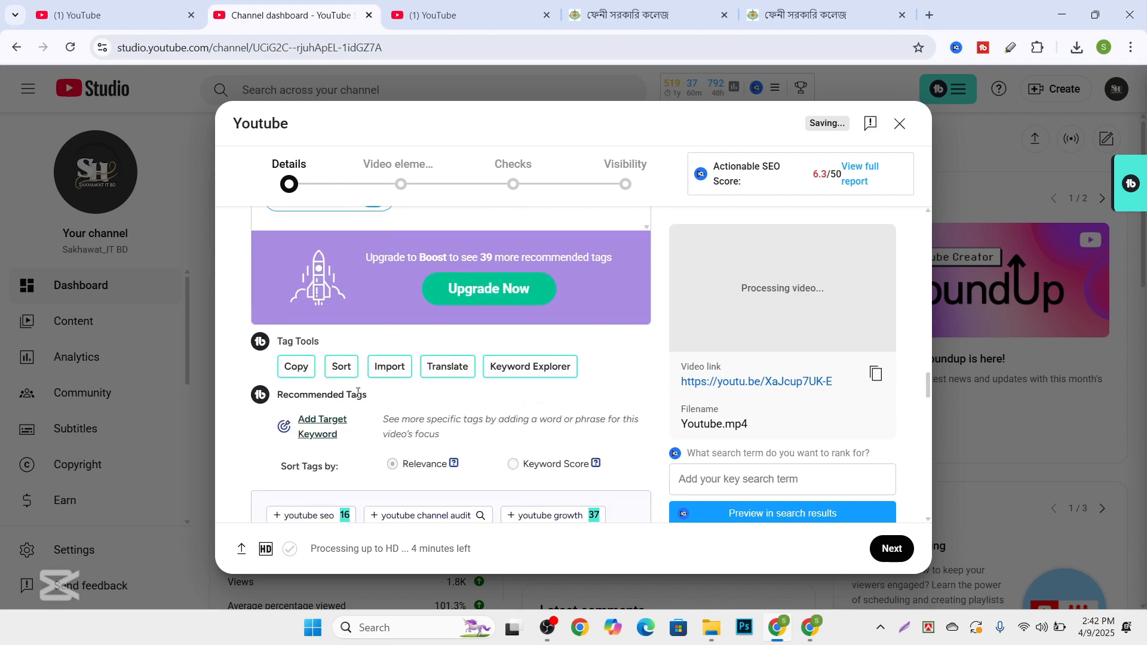
{"action": "scroll", "coordinate": [358, 392], "scroll_direction": "down", "scroll_amount": 1}
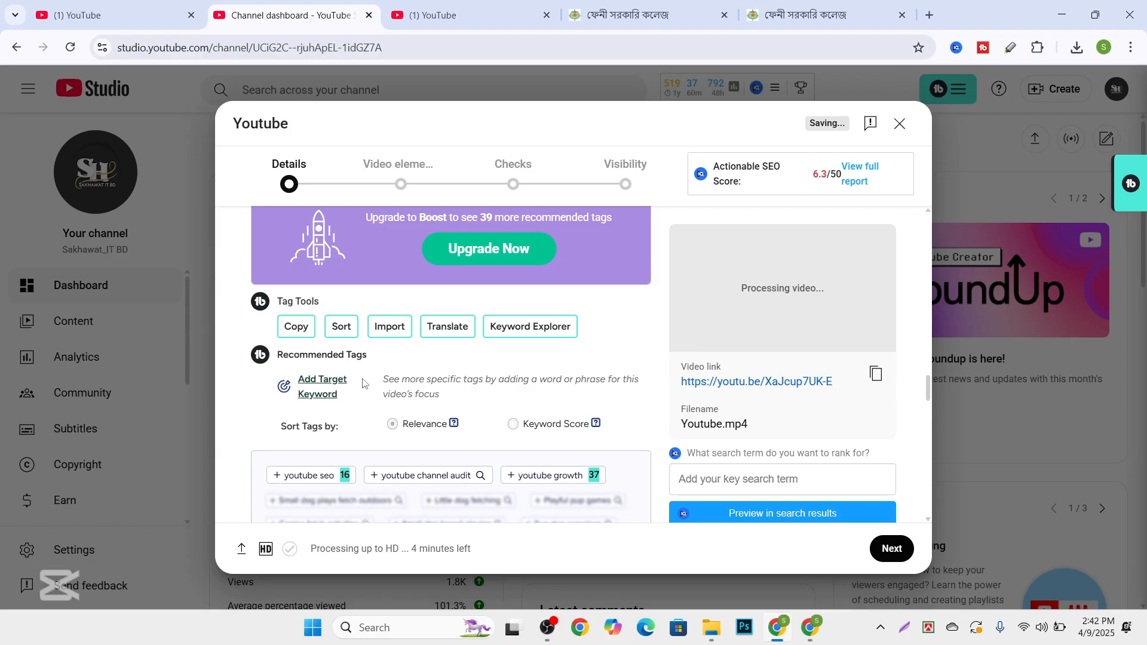
{"action": "scroll", "coordinate": [363, 383], "scroll_direction": "down", "scroll_amount": 5}
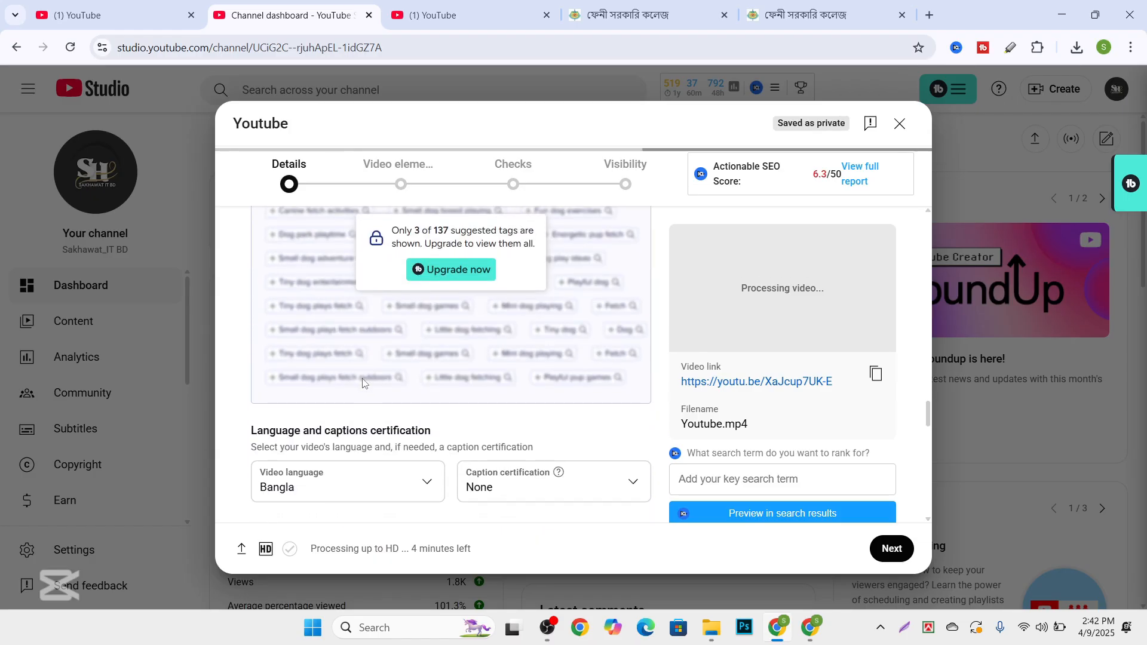
{"action": "scroll", "coordinate": [363, 383], "scroll_direction": "down", "scroll_amount": 7}
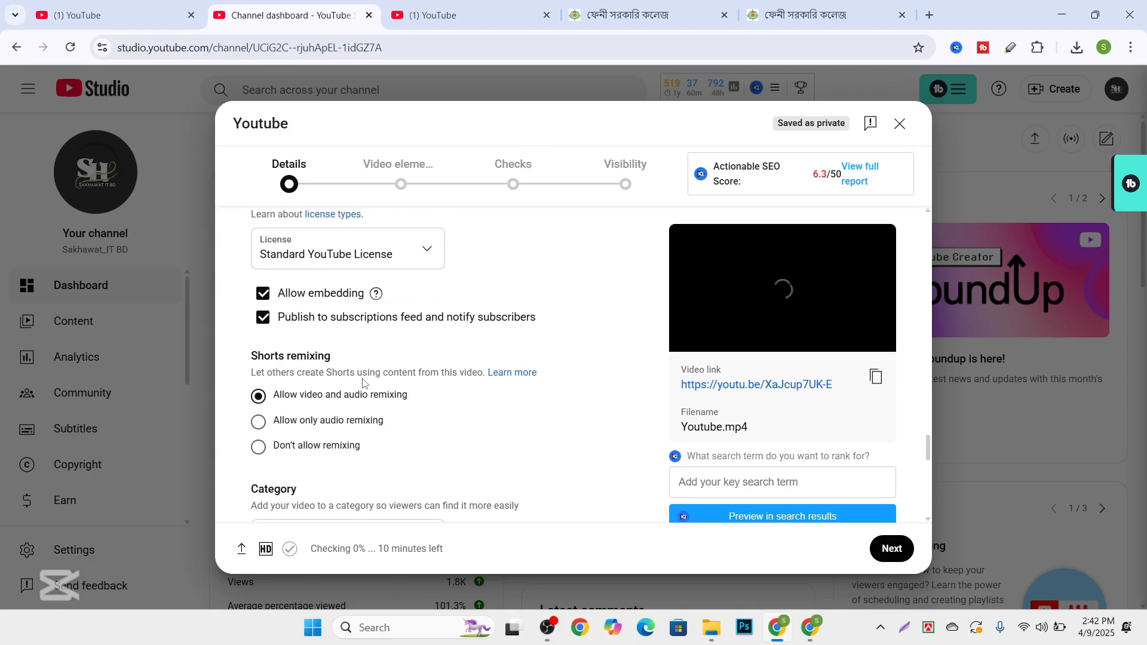
{"action": "scroll", "coordinate": [362, 383], "scroll_direction": "down", "scroll_amount": 5}
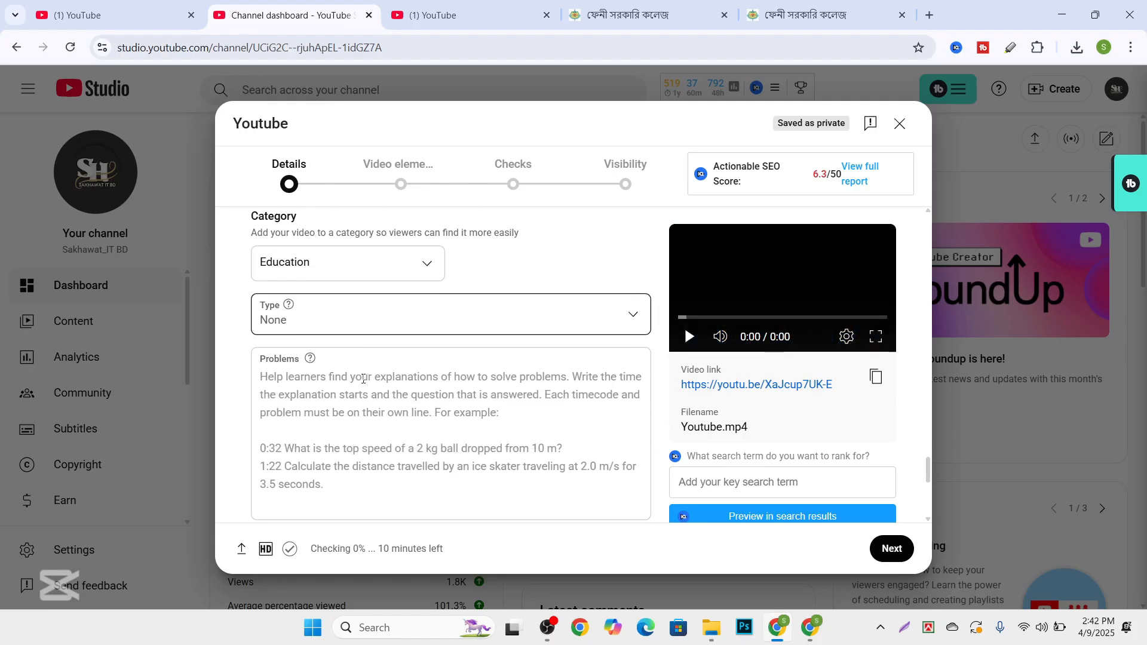
{"action": "scroll", "coordinate": [306, 247], "scroll_direction": "up", "scroll_amount": 3}
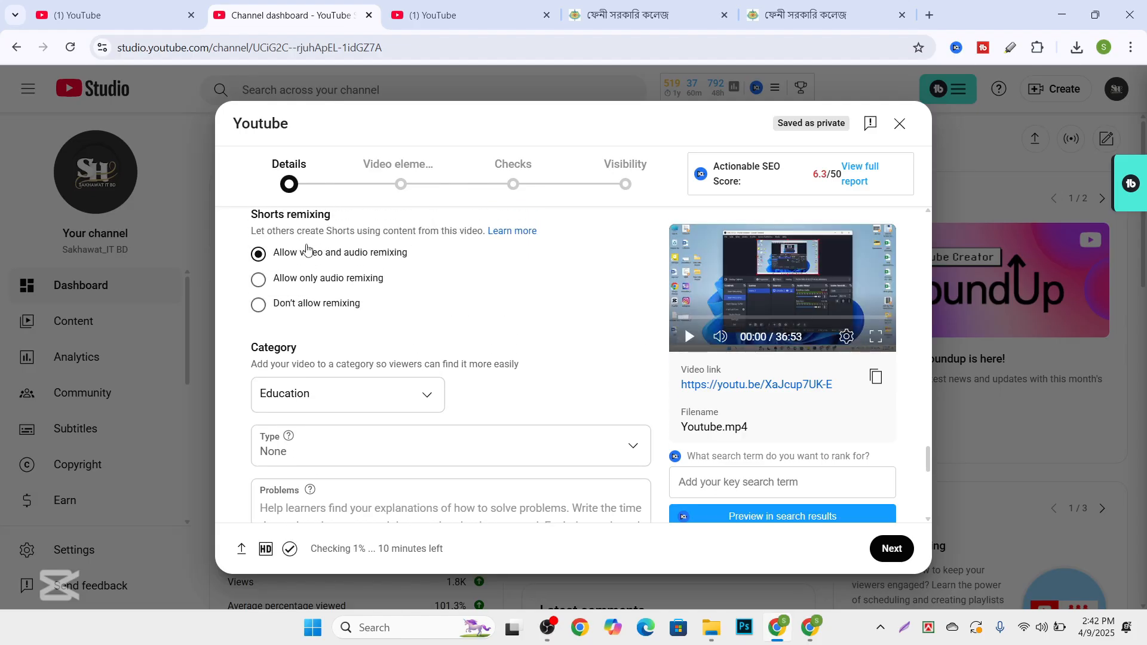
{"action": "scroll", "coordinate": [306, 247], "scroll_direction": "up", "scroll_amount": 2}
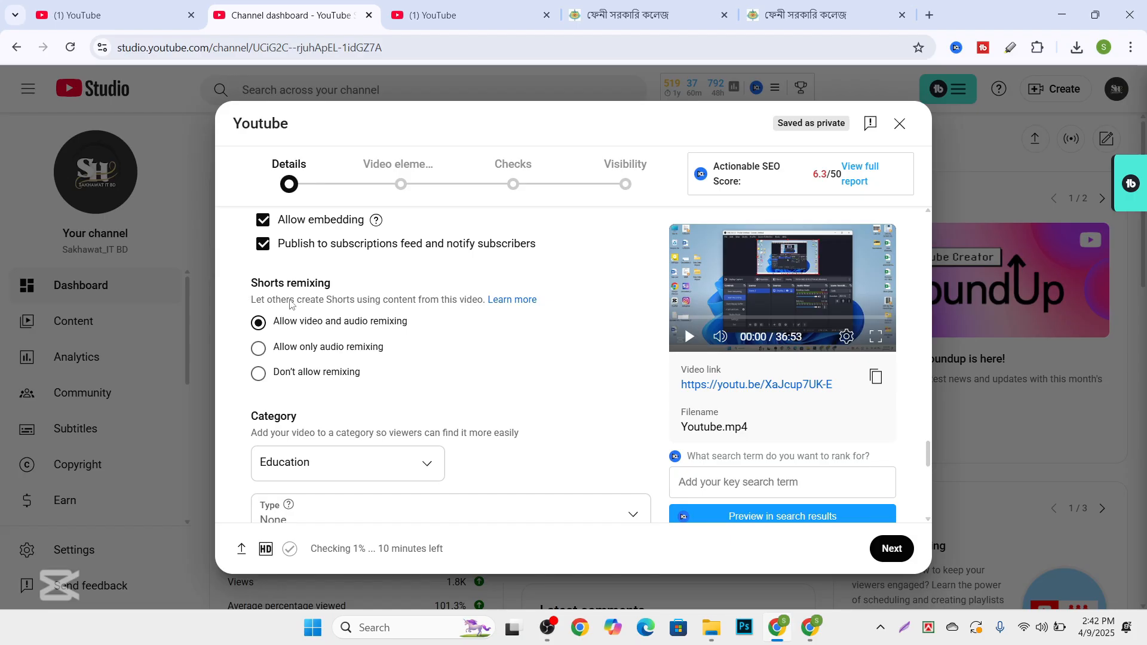
{"action": "left_click", "coordinate": [258, 322]}
Set the video category to Education and view the available education types without choosing one.
{"action": "scroll", "coordinate": [261, 408], "scroll_direction": "down", "scroll_amount": 3}
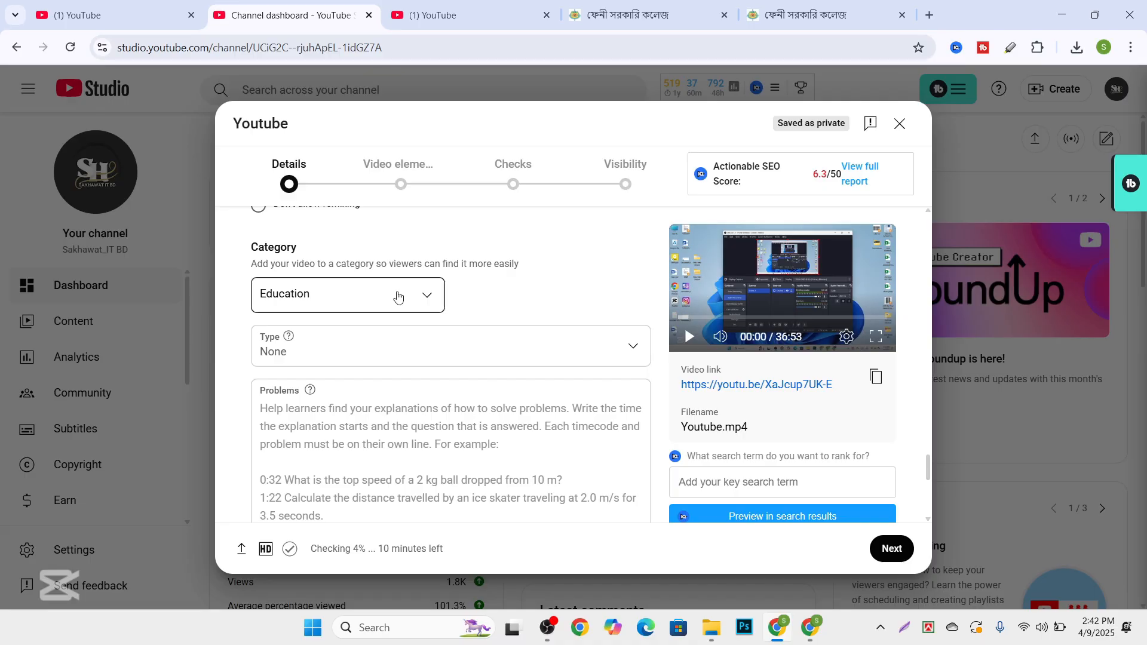
{"action": "left_click", "coordinate": [399, 298]}
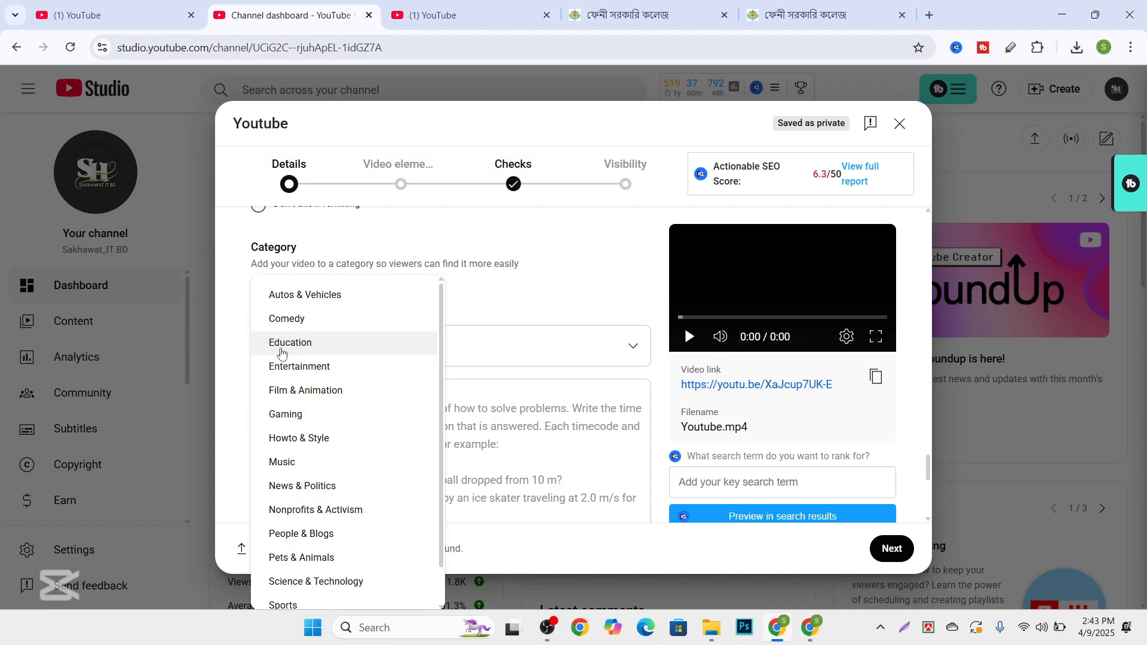
{"action": "left_click", "coordinate": [282, 350]}
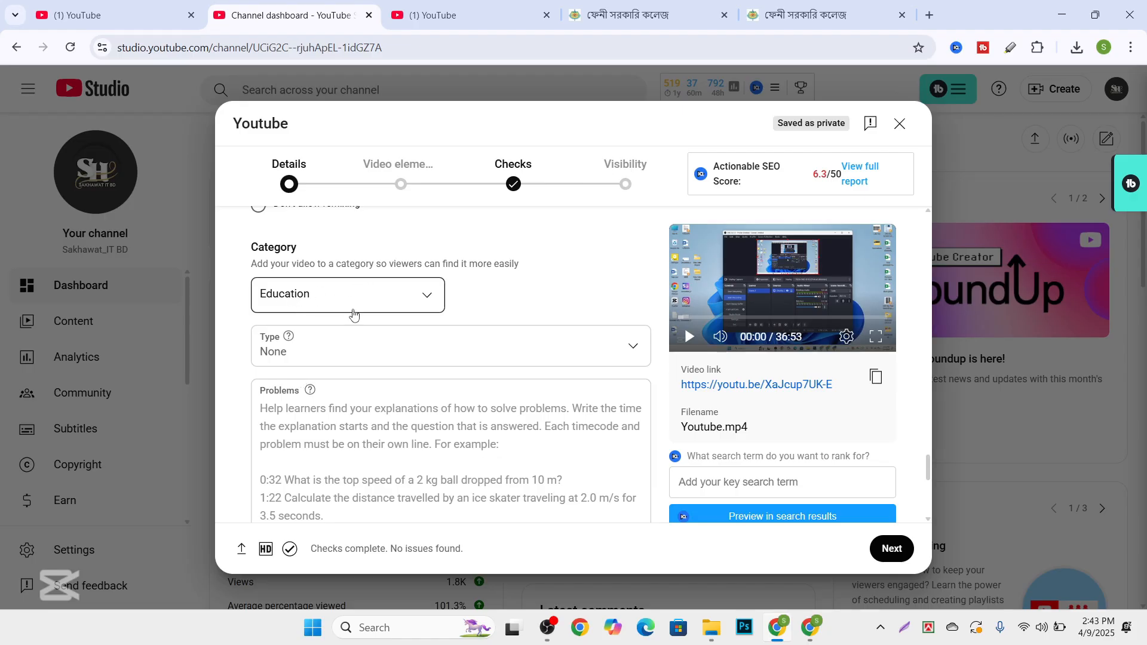
{"action": "left_click", "coordinate": [367, 368]}
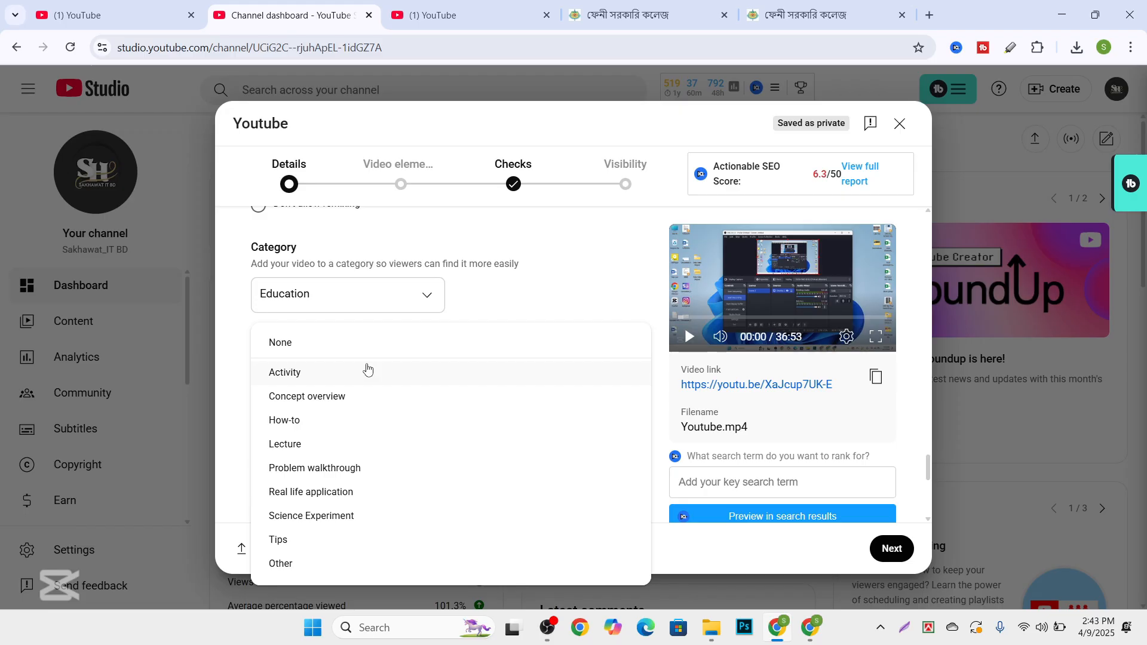
{"action": "left_click", "coordinate": [239, 361]}
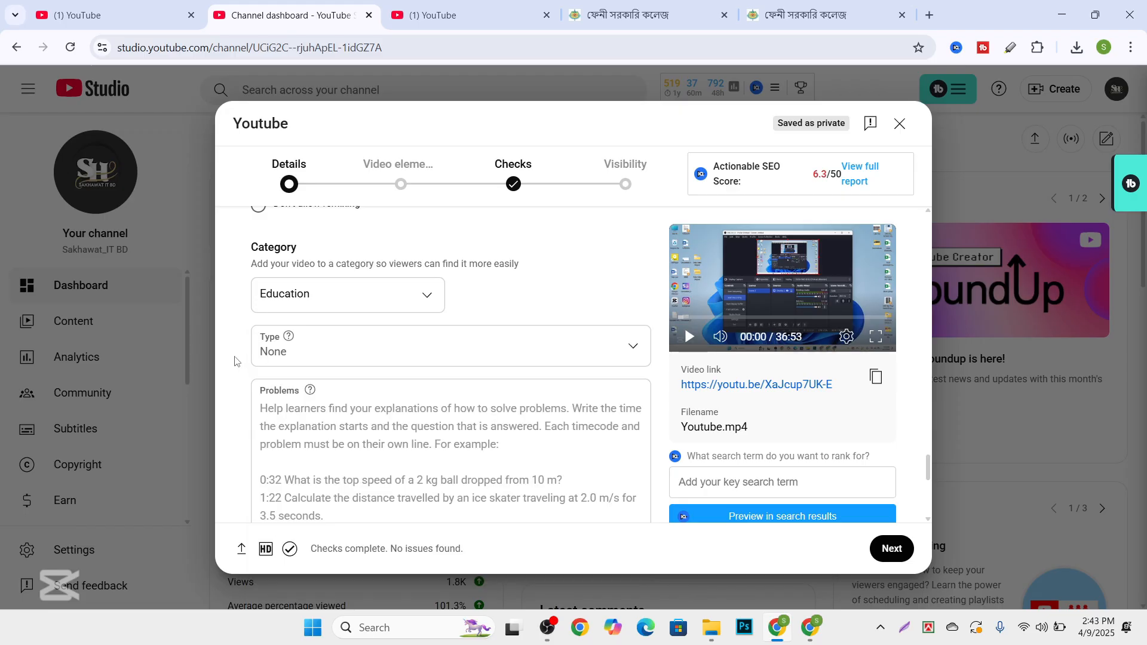
Select Bangladesh as the academic system in the video's education details.
{"action": "scroll", "coordinate": [414, 430], "scroll_direction": "down", "scroll_amount": 5}
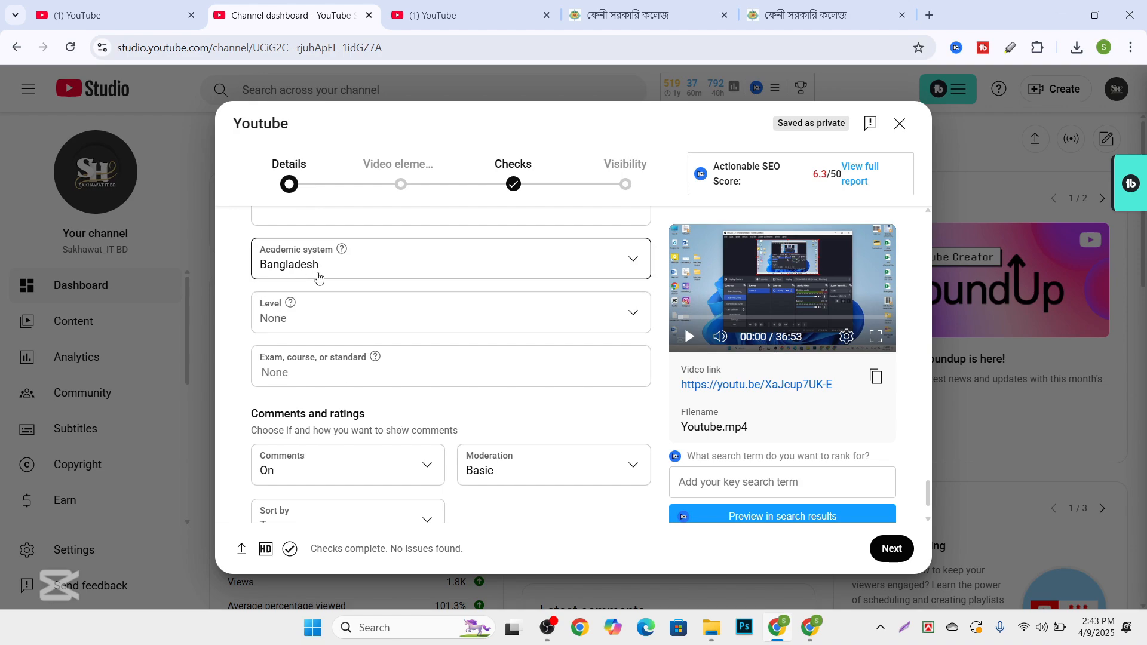
{"action": "left_click", "coordinate": [371, 266]}
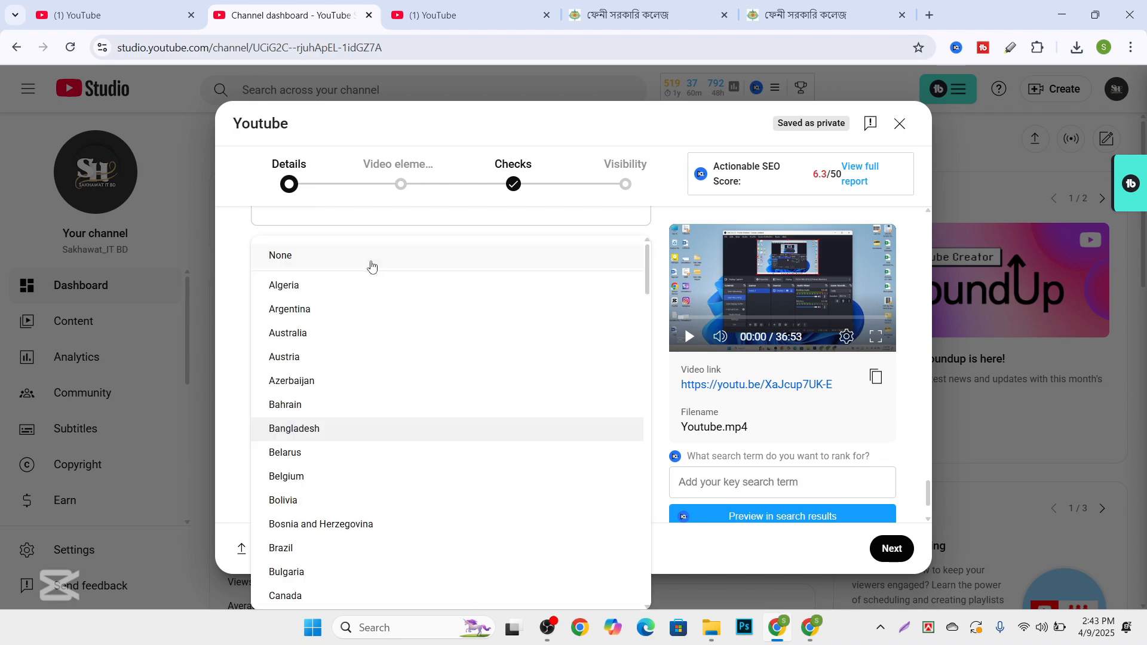
{"action": "left_click", "coordinate": [295, 429]}
{"action": "scroll", "coordinate": [336, 329], "scroll_direction": "down", "scroll_amount": 2}
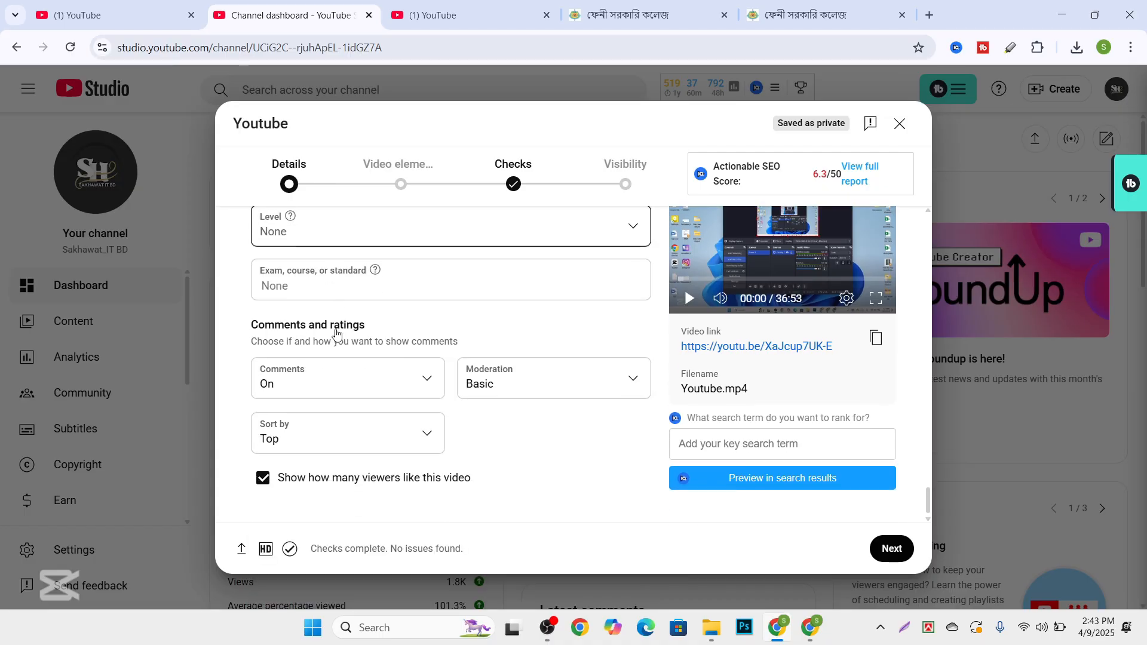
Set the video's recording date to Apr 9, 2025, leaving the video location empty.
{"action": "scroll", "coordinate": [336, 329], "scroll_direction": "up", "scroll_amount": 6}
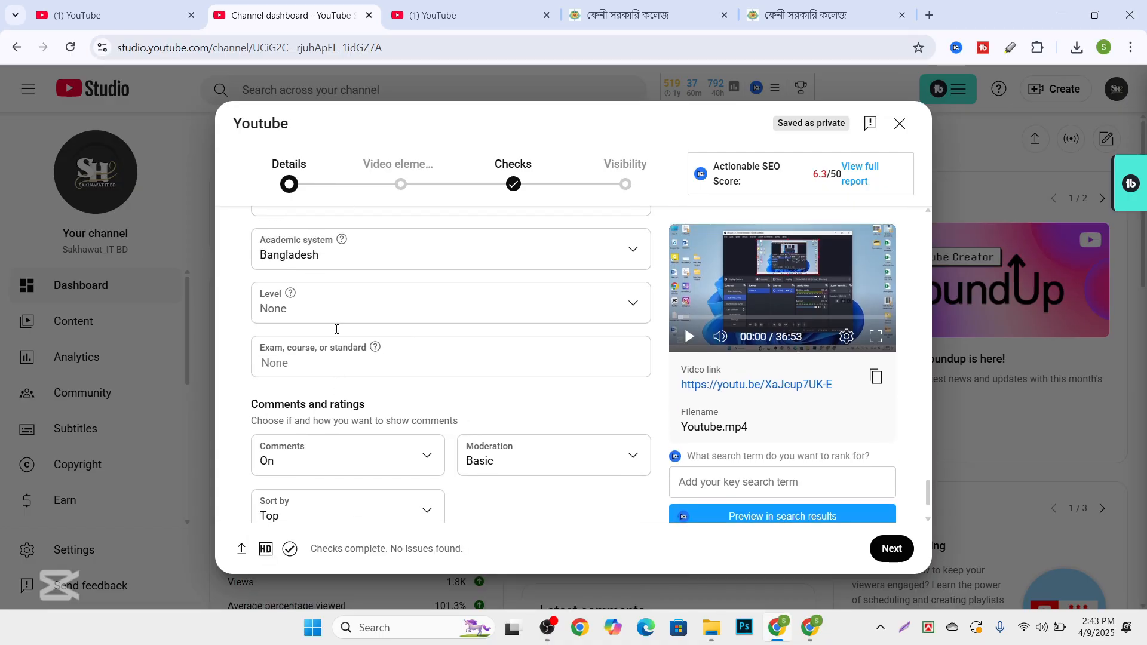
{"action": "scroll", "coordinate": [337, 333], "scroll_direction": "up", "scroll_amount": 6}
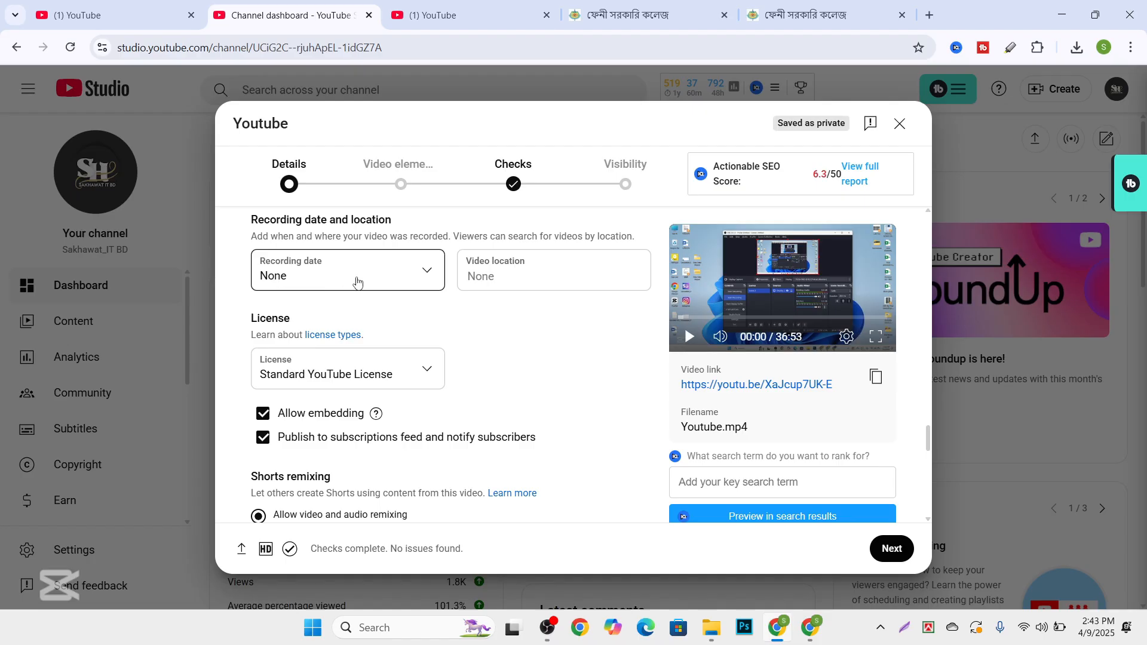
{"action": "left_click", "coordinate": [430, 273]}
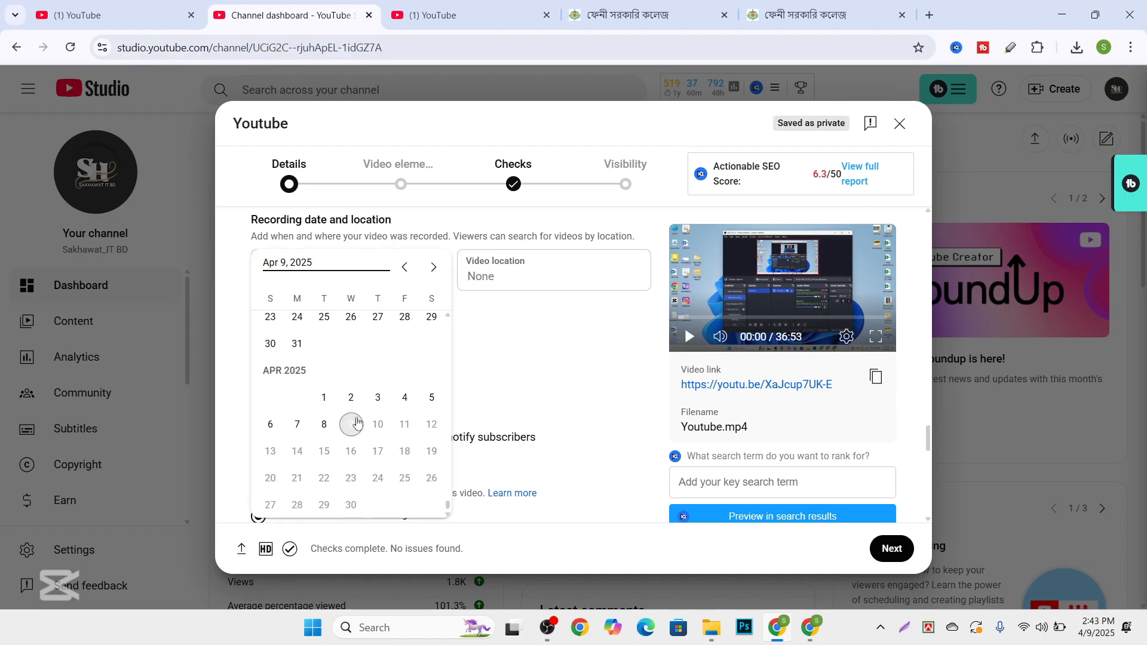
{"action": "left_click", "coordinate": [353, 424]}
{"action": "left_click", "coordinate": [499, 270]}
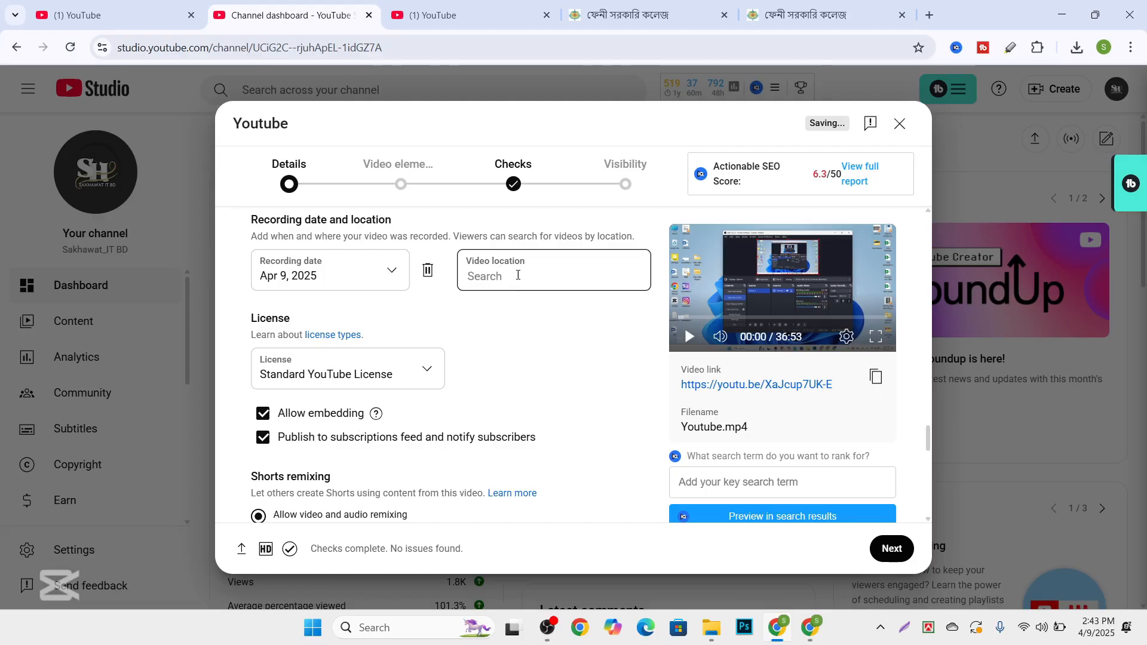
{"action": "left_click", "coordinate": [526, 314]}
Look back through the video details from the tags and audience settings up to the title and description.
{"action": "scroll", "coordinate": [526, 317], "scroll_direction": "up", "scroll_amount": 5}
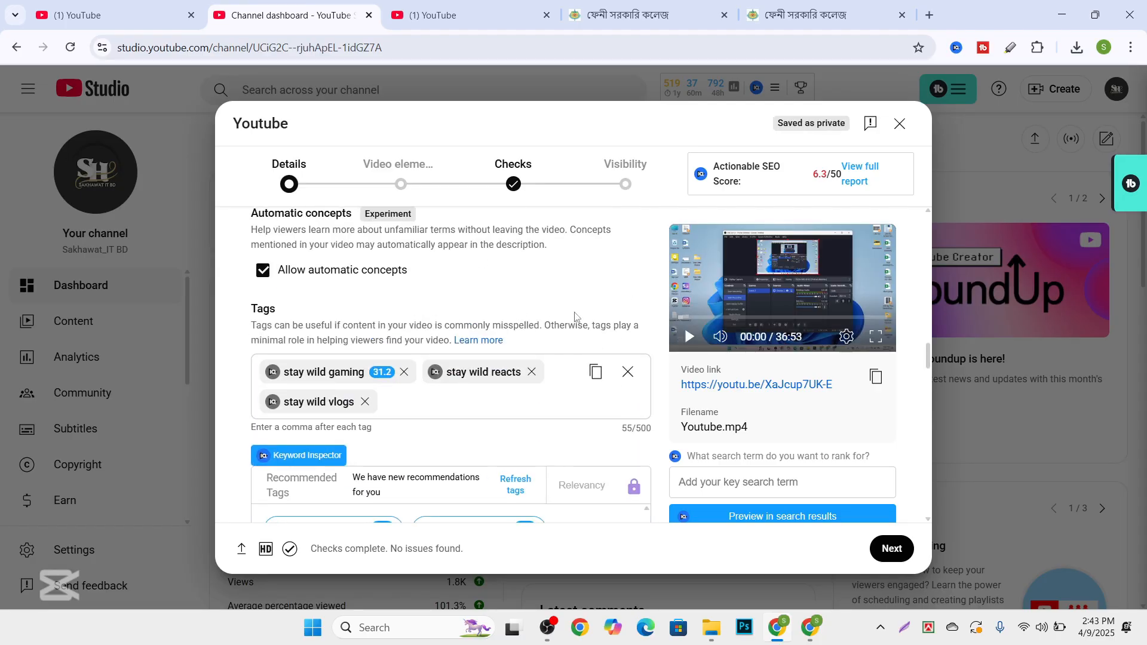
{"action": "scroll", "coordinate": [363, 404], "scroll_direction": "up", "scroll_amount": 4}
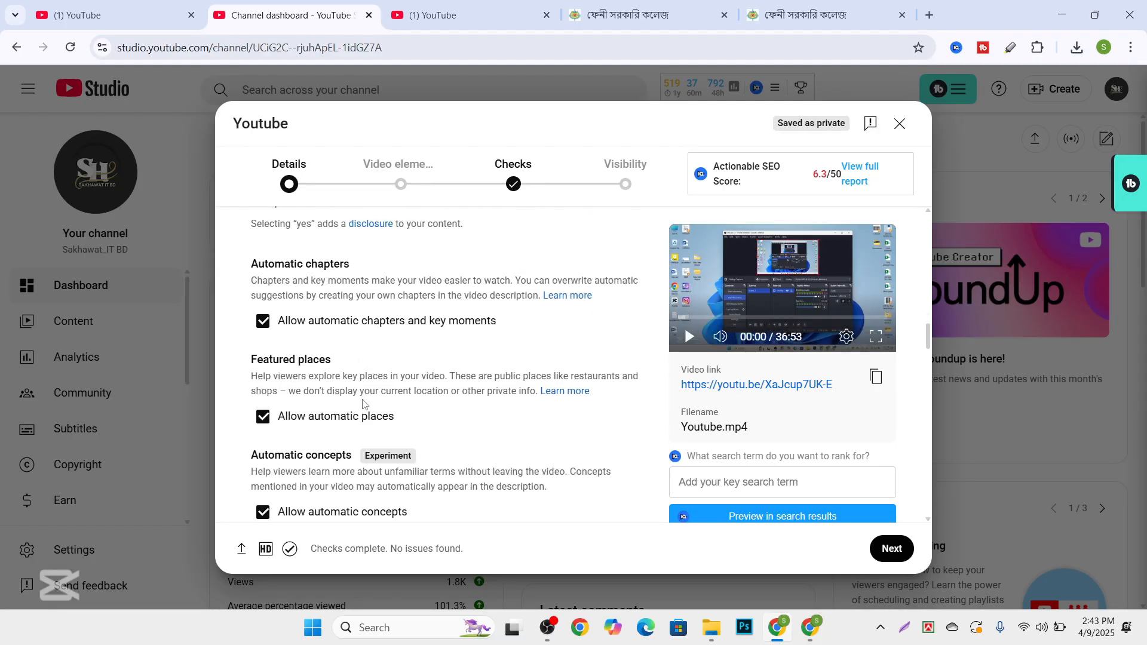
{"action": "scroll", "coordinate": [363, 405], "scroll_direction": "up", "scroll_amount": 10}
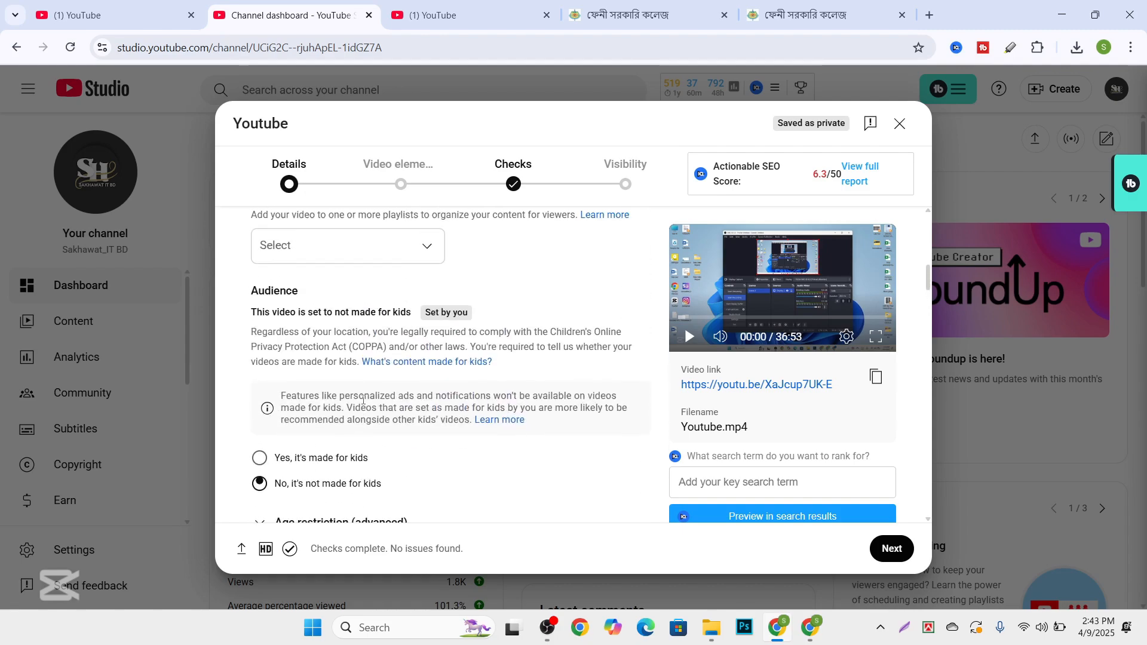
{"action": "scroll", "coordinate": [363, 401], "scroll_direction": "up", "scroll_amount": 4}
{"action": "scroll", "coordinate": [359, 397], "scroll_direction": "up", "scroll_amount": 5}
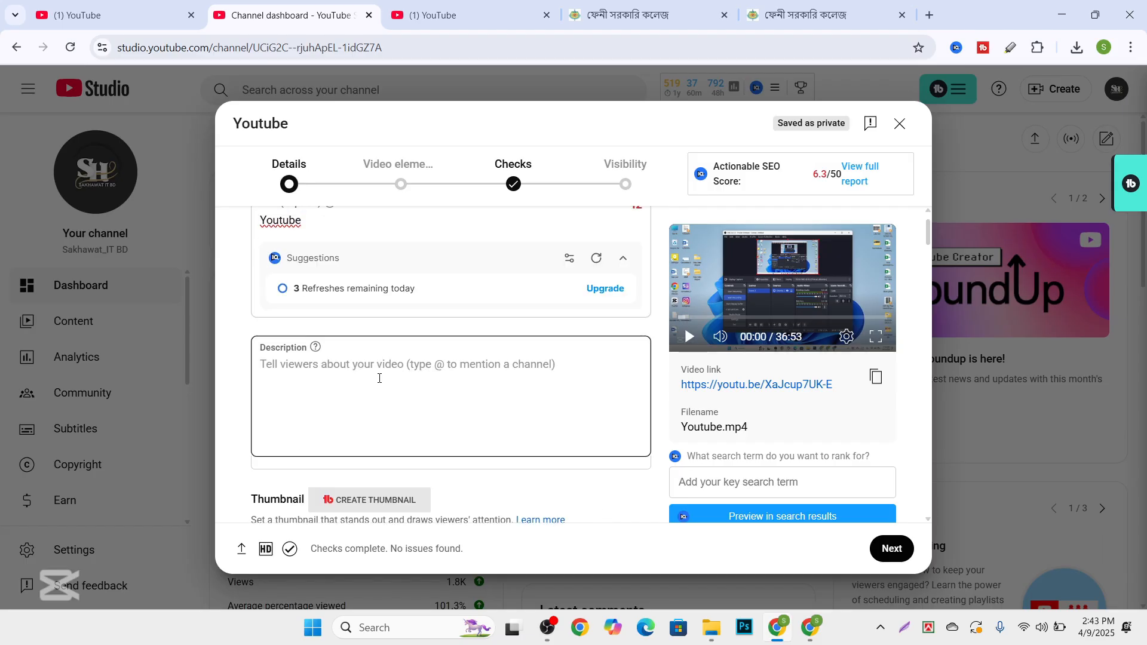
{"action": "scroll", "coordinate": [379, 377], "scroll_direction": "up", "scroll_amount": 2}
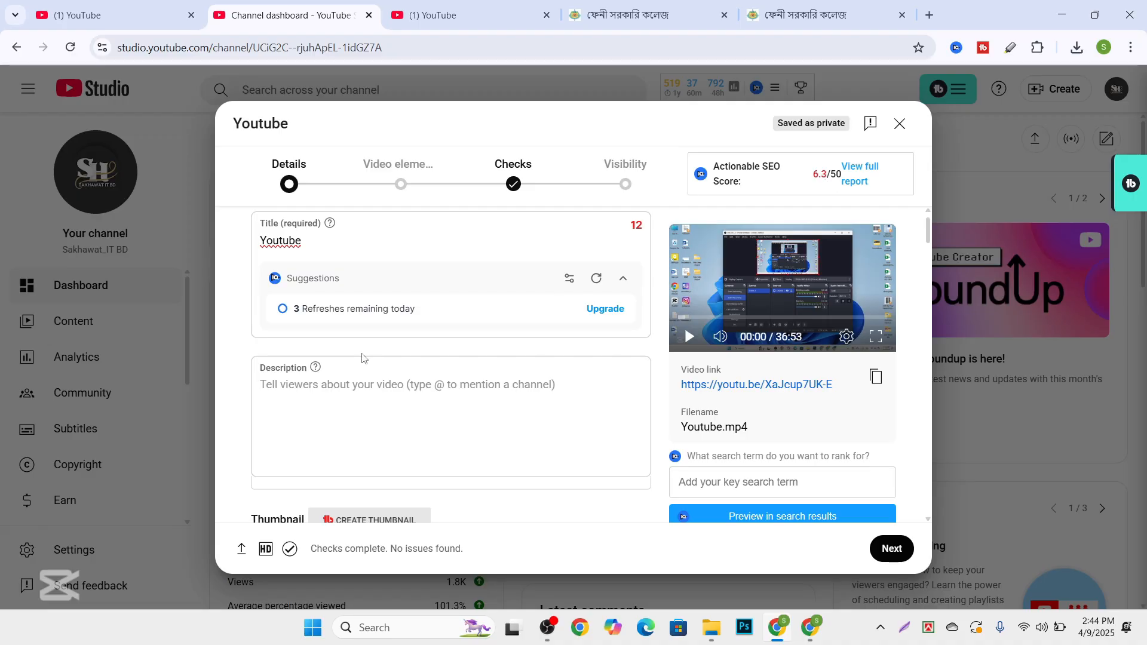
{"action": "scroll", "coordinate": [361, 355], "scroll_direction": "down", "scroll_amount": 1}
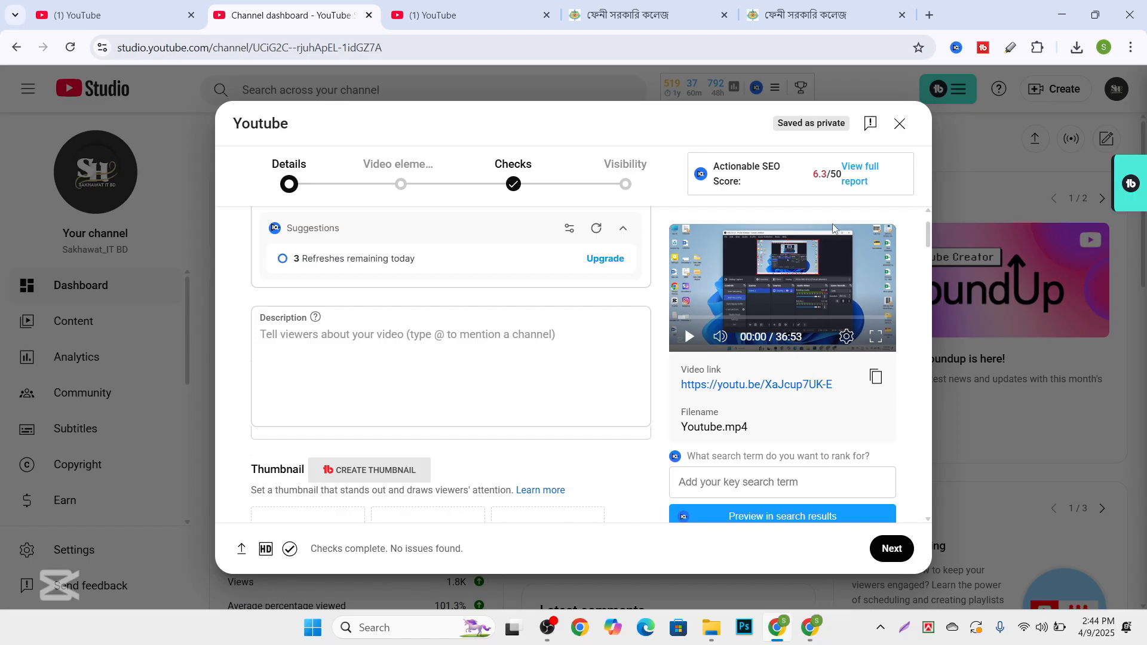
Open the full vidIQ SEO report, examine its actionable scores and checklist, and close it.
{"action": "left_click", "coordinate": [853, 171]}
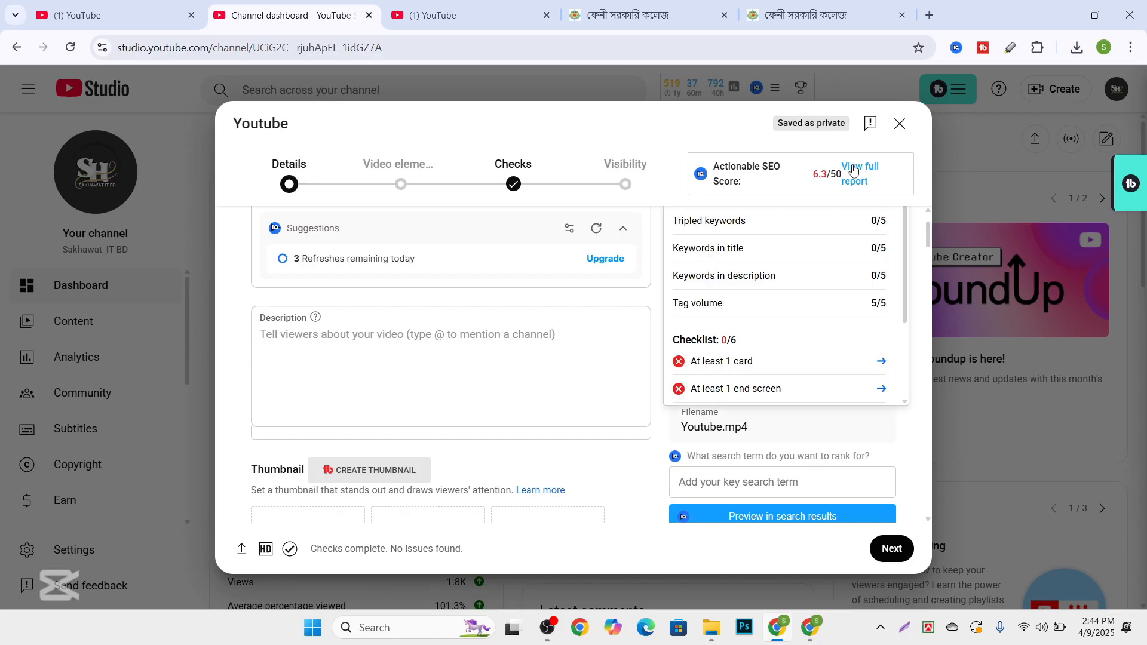
{"action": "scroll", "coordinate": [719, 317], "scroll_direction": "up", "scroll_amount": 2}
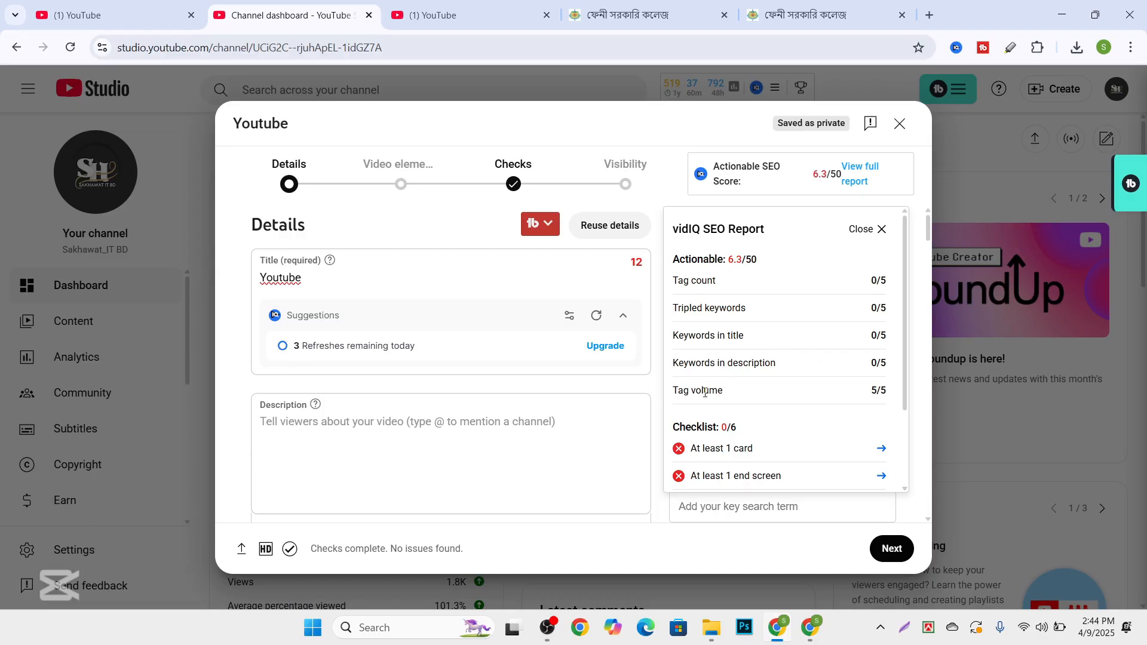
{"action": "scroll", "coordinate": [762, 402], "scroll_direction": "down", "scroll_amount": 3}
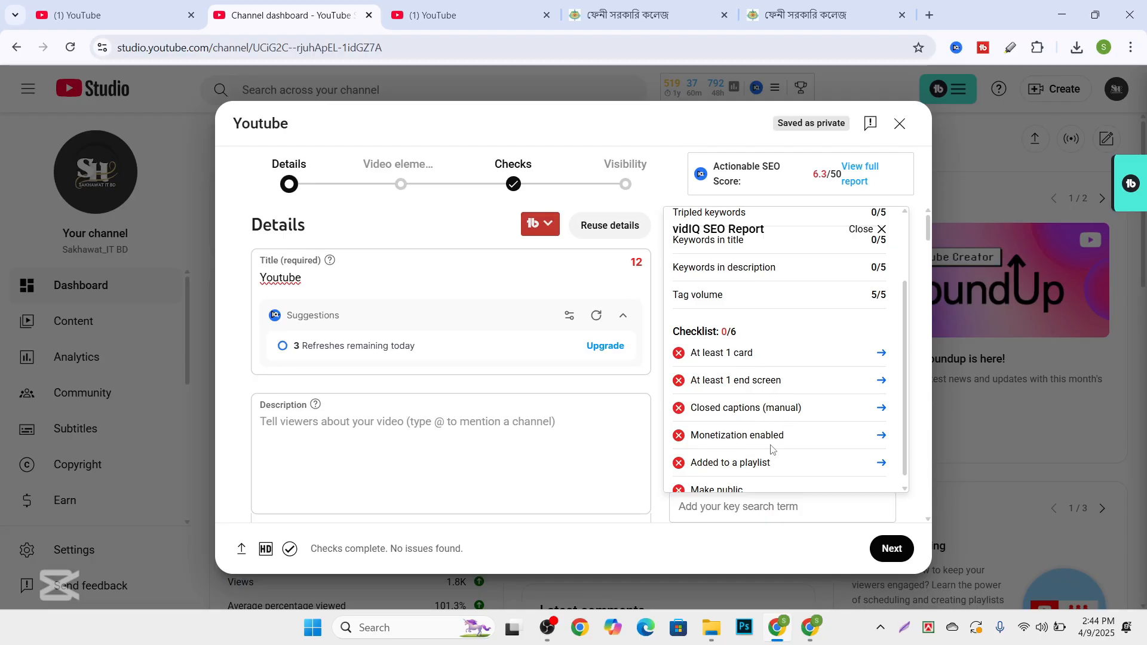
{"action": "scroll", "coordinate": [727, 459], "scroll_direction": "down", "scroll_amount": 1}
{"action": "scroll", "coordinate": [726, 459], "scroll_direction": "up", "scroll_amount": 3}
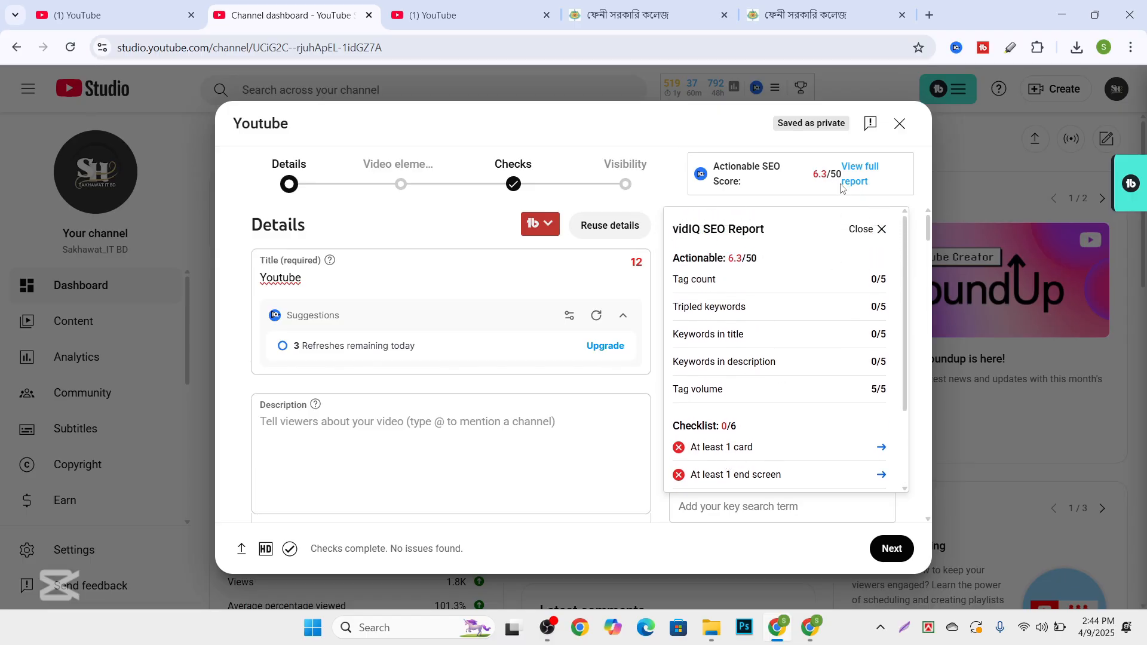
{"action": "left_click", "coordinate": [881, 231]}
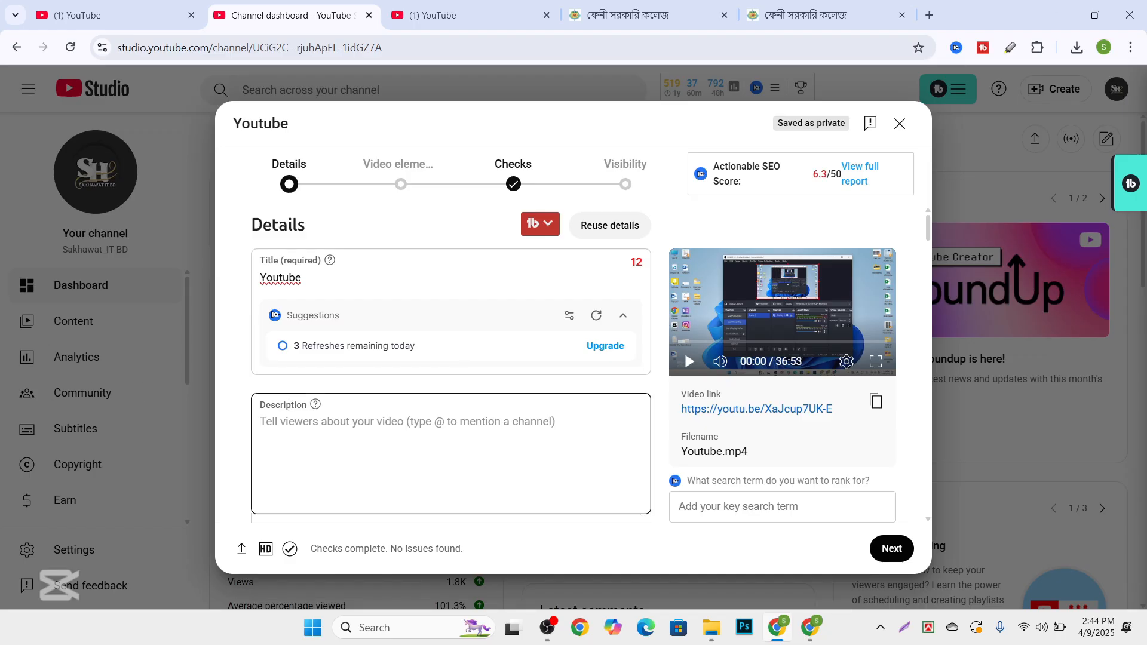
Review the whole details form down to the comments and ratings settings and back up to the thumbnail section.
{"action": "scroll", "coordinate": [289, 405], "scroll_direction": "down", "scroll_amount": 15}
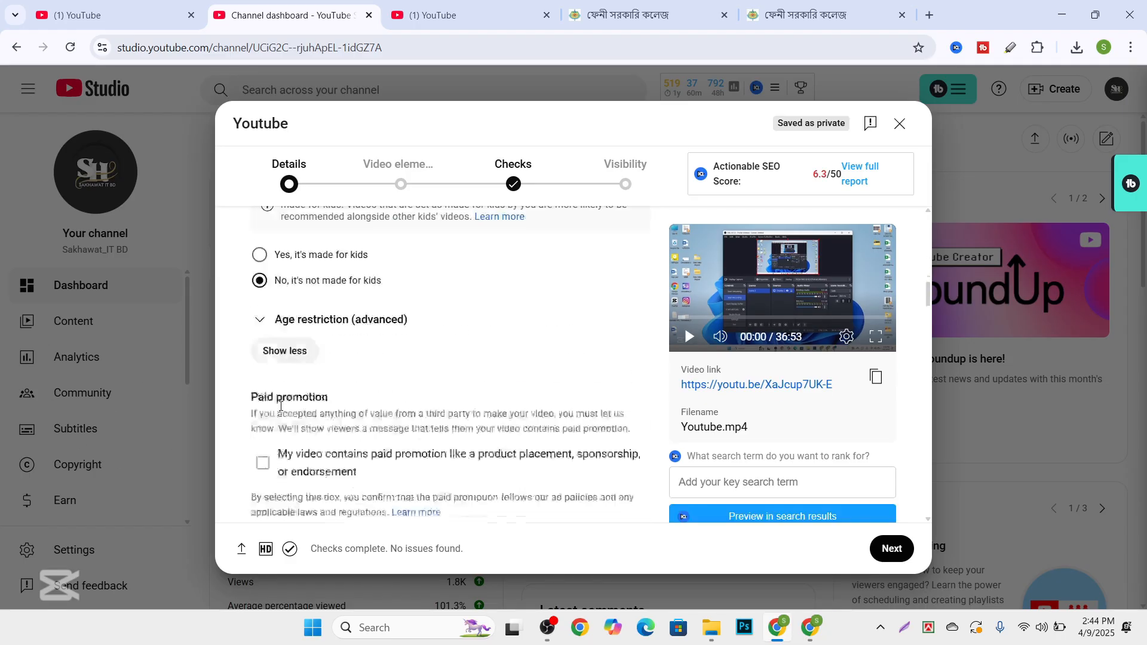
{"action": "scroll", "coordinate": [280, 407], "scroll_direction": "down", "scroll_amount": 15}
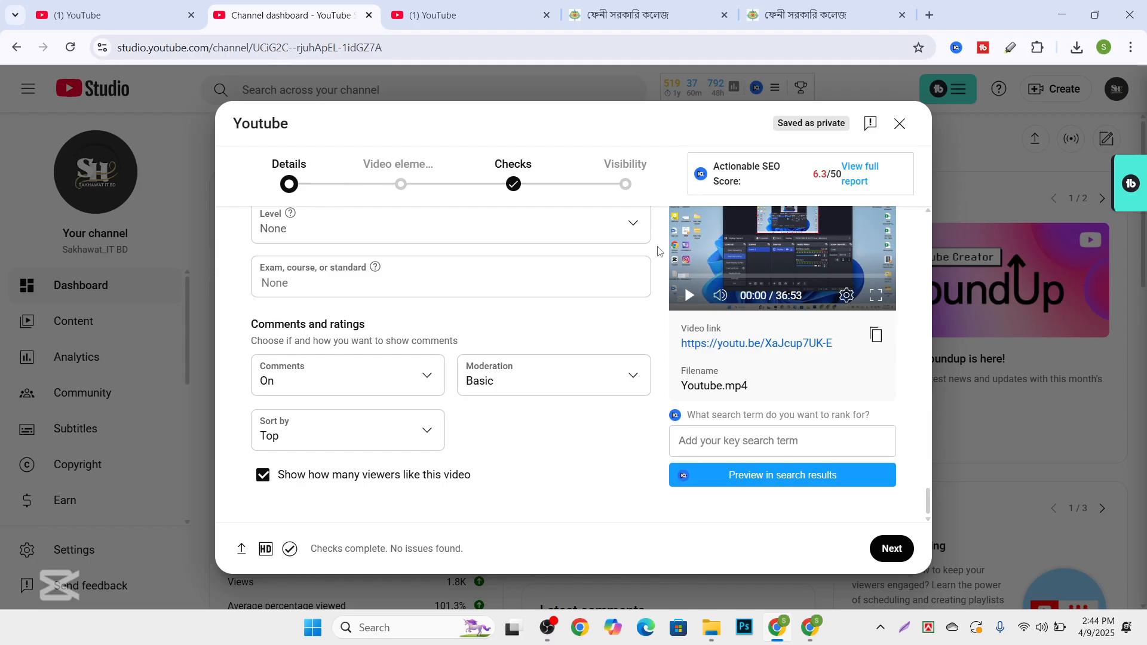
{"action": "scroll", "coordinate": [241, 288], "scroll_direction": "up", "scroll_amount": 5}
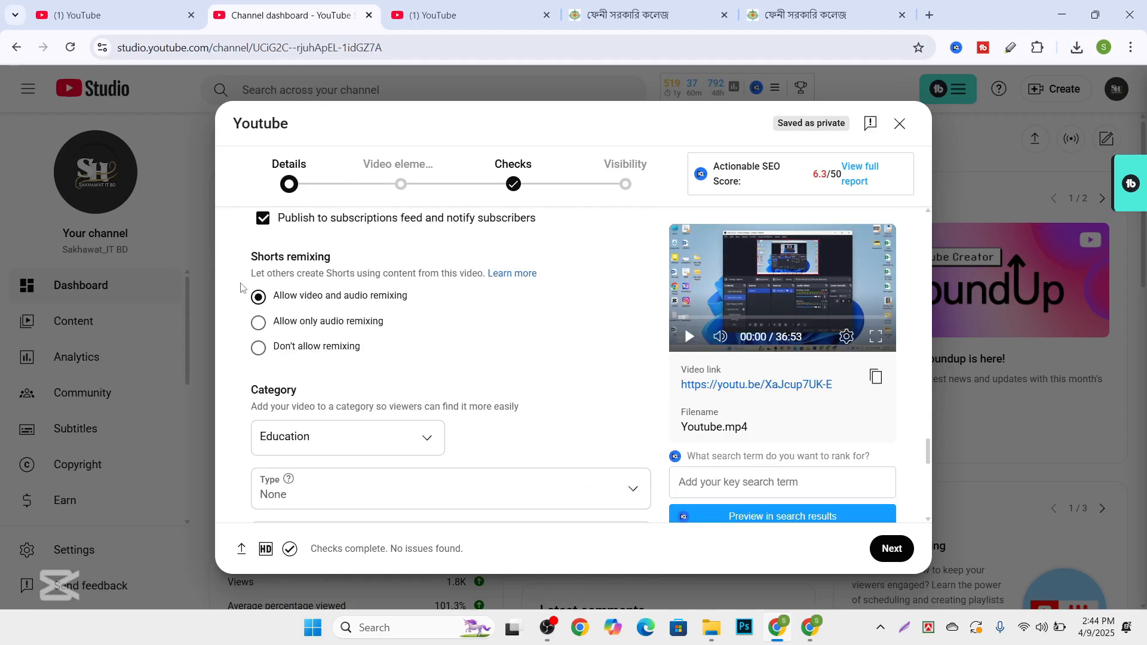
{"action": "scroll", "coordinate": [241, 287], "scroll_direction": "up", "scroll_amount": 10}
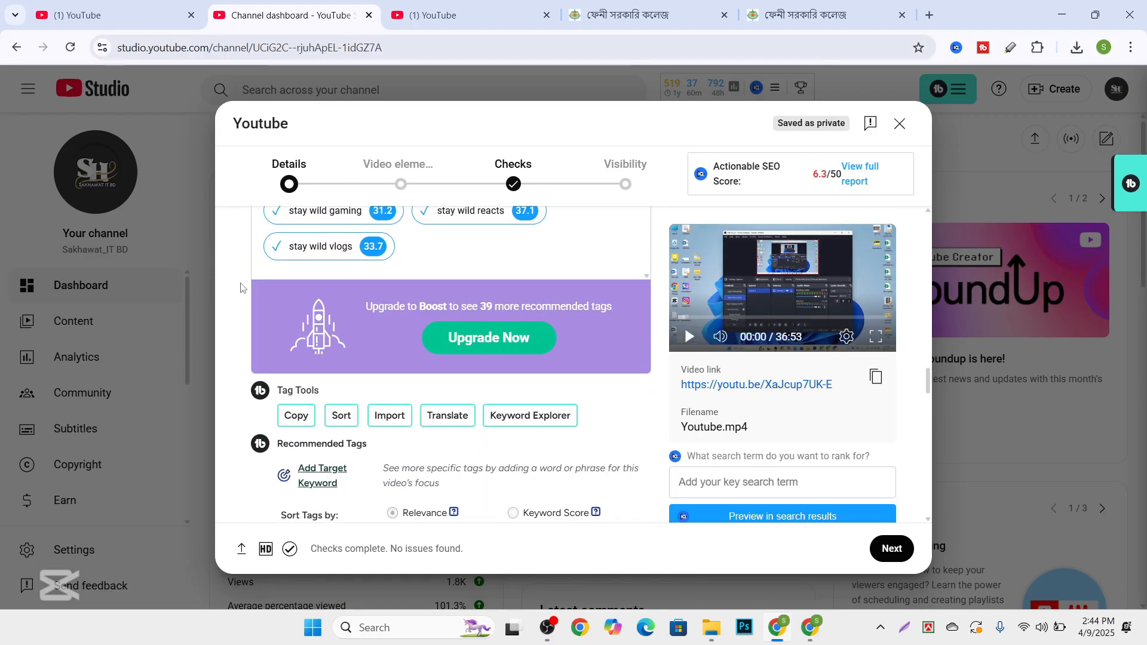
{"action": "scroll", "coordinate": [240, 287], "scroll_direction": "up", "scroll_amount": 10}
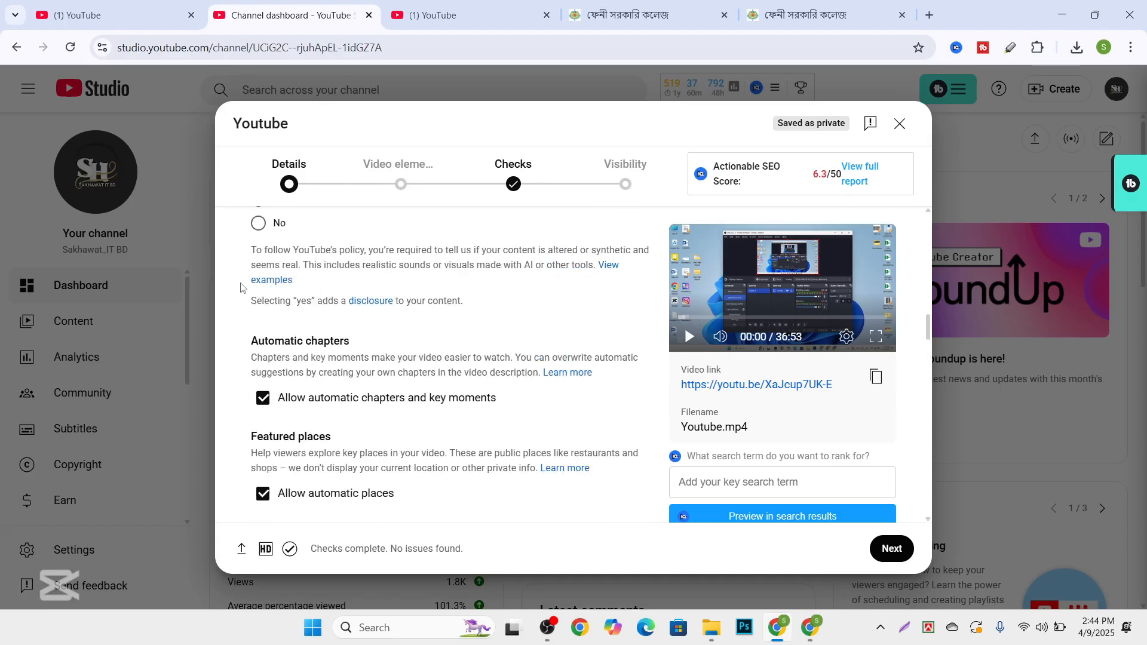
{"action": "scroll", "coordinate": [240, 288], "scroll_direction": "up", "scroll_amount": 10}
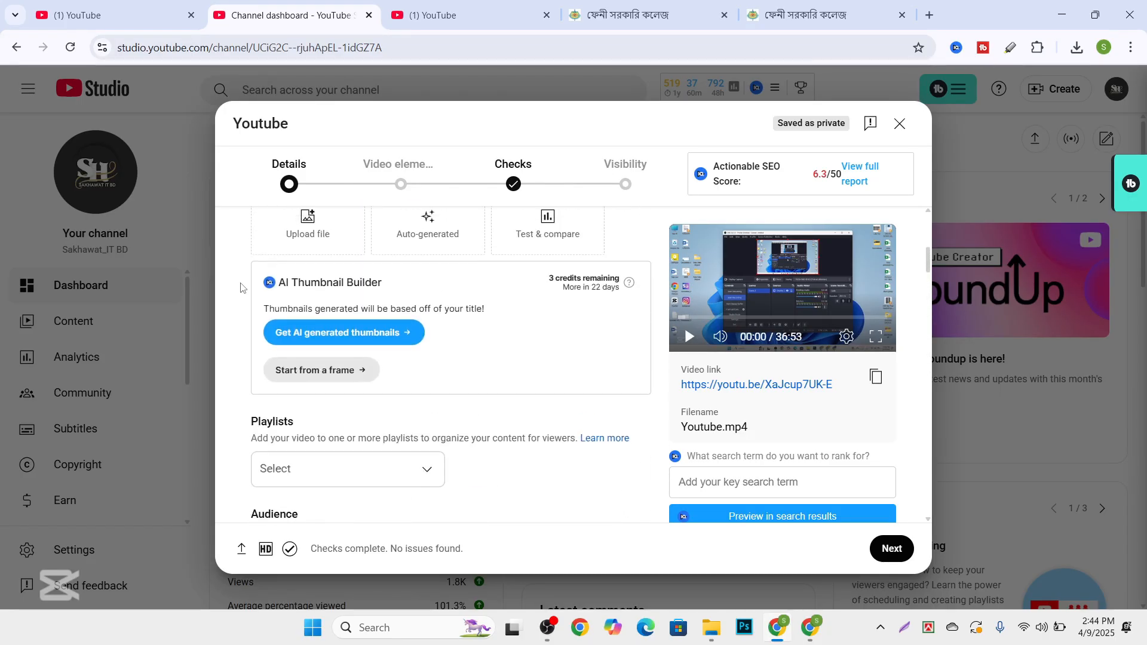
{"action": "scroll", "coordinate": [241, 287], "scroll_direction": "up", "scroll_amount": 6}
Upload "Modern Daily Podcast YouTube Thumbnail (1)" from the Downloads folder as the video's thumbnail.
{"action": "scroll", "coordinate": [300, 316], "scroll_direction": "down", "scroll_amount": 3}
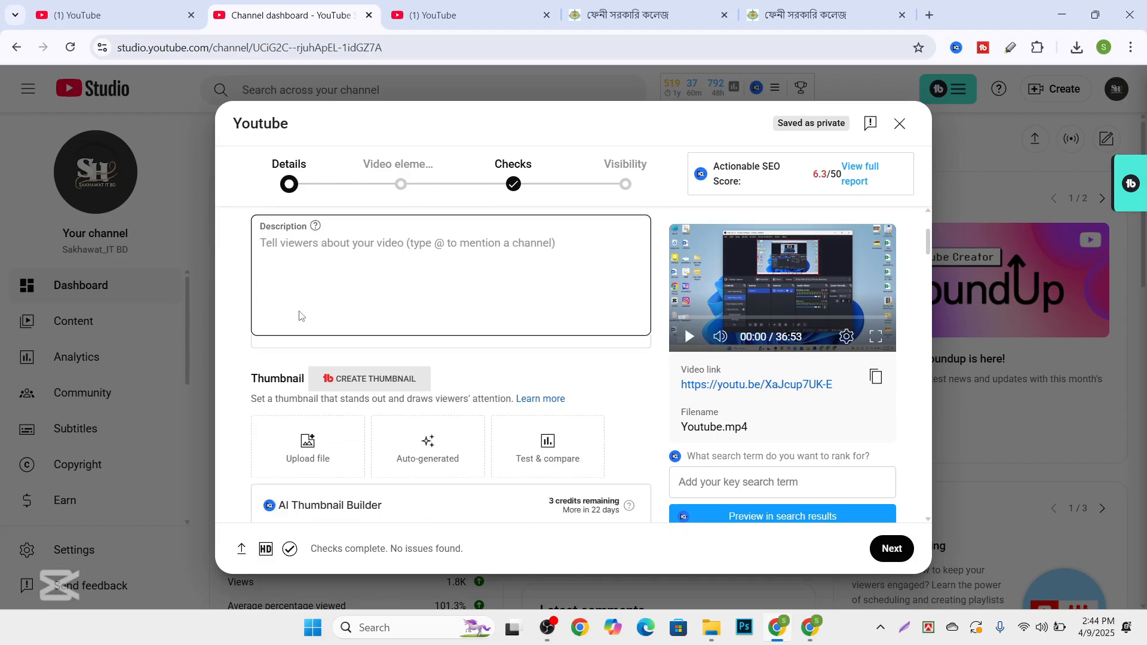
{"action": "scroll", "coordinate": [301, 316], "scroll_direction": "down", "scroll_amount": 2}
{"action": "left_click", "coordinate": [304, 365]}
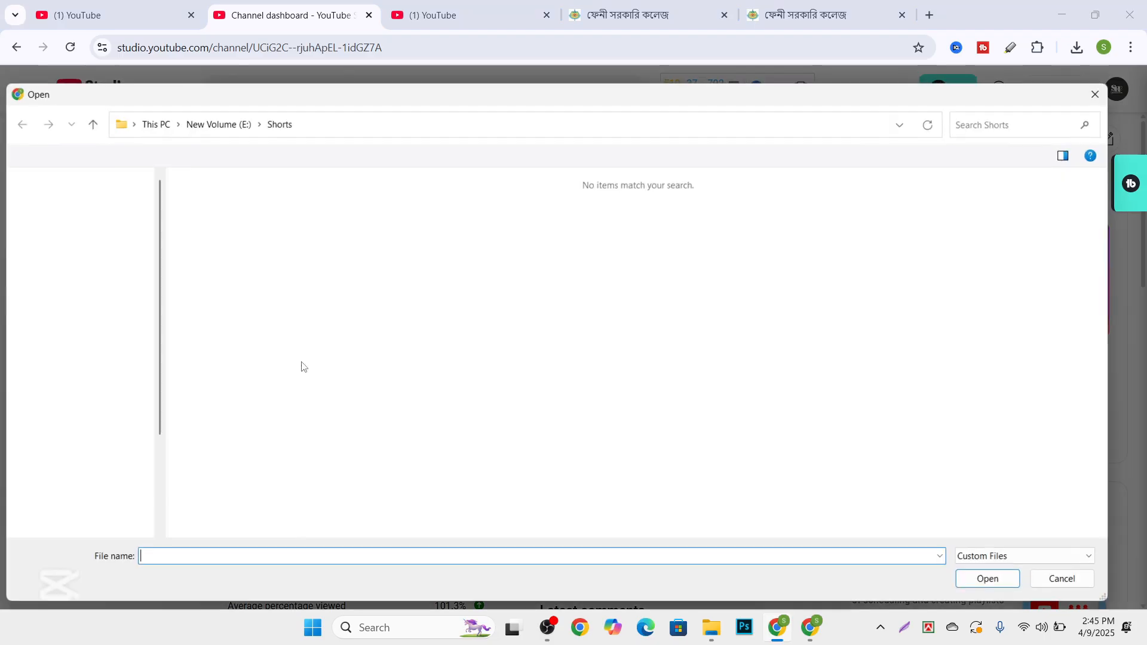
{"action": "left_click", "coordinate": [73, 327]}
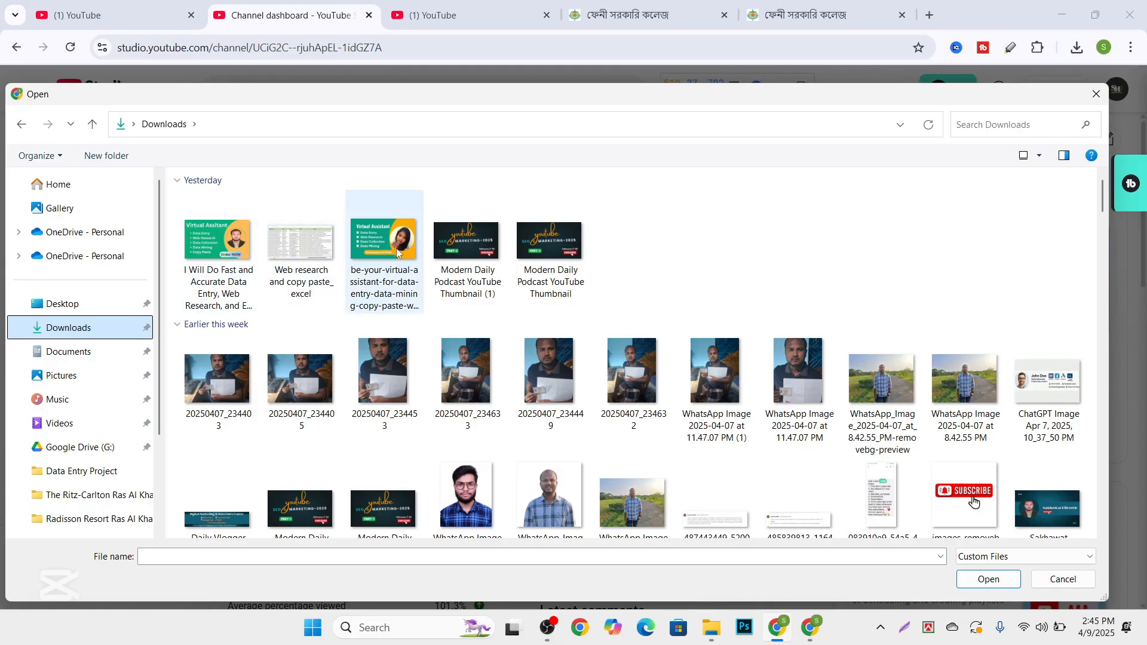
{"action": "left_click", "coordinate": [485, 255]}
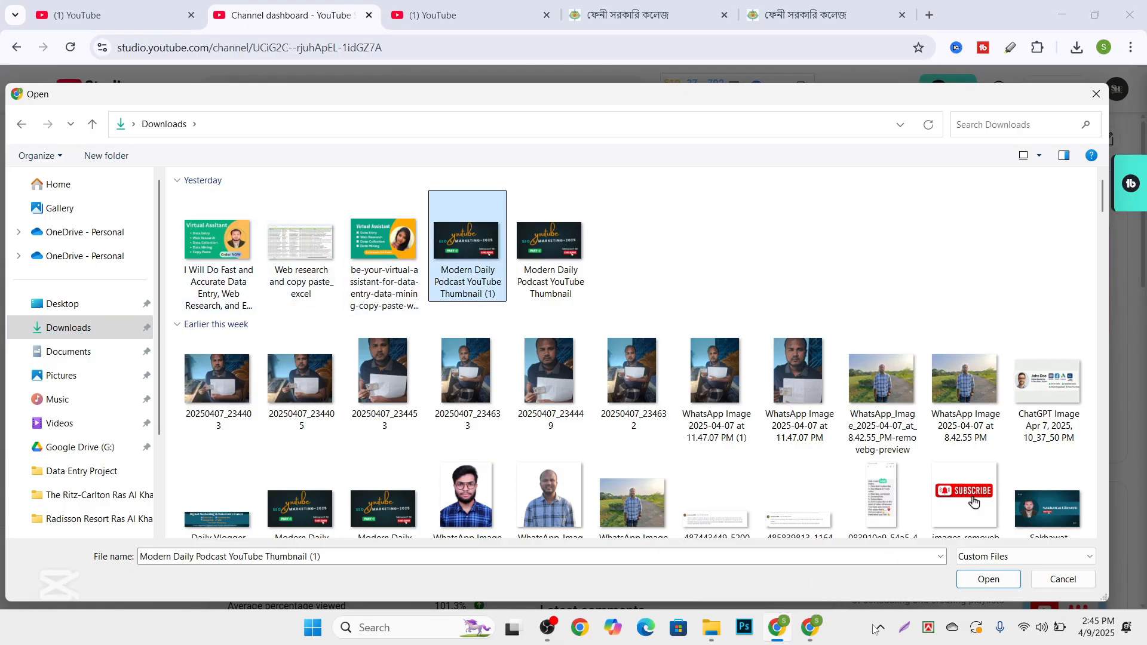
{"action": "left_click", "coordinate": [975, 579]}
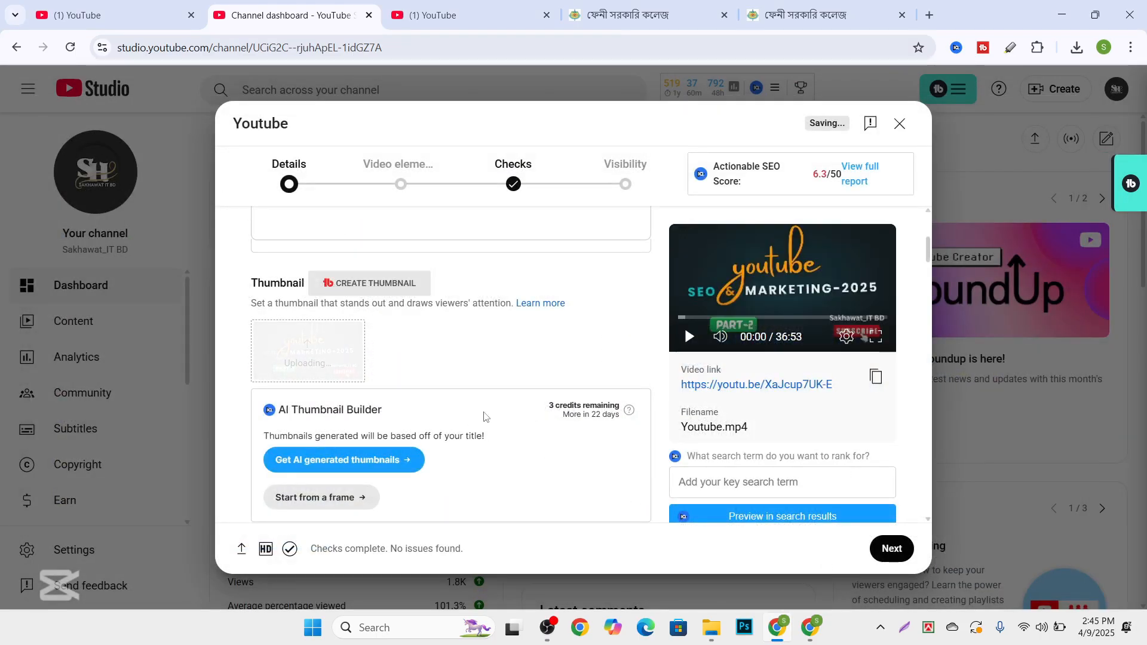
Proceed from the details to the video elements and start adding an end screen.
{"action": "scroll", "coordinate": [484, 416], "scroll_direction": "down", "scroll_amount": 15}
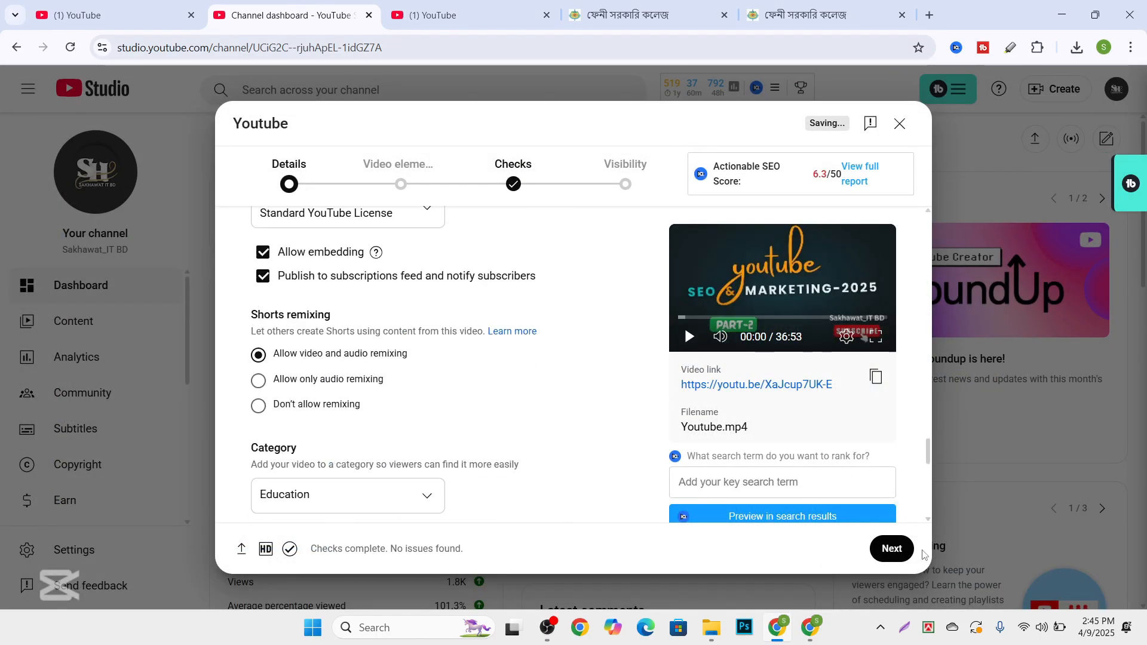
{"action": "left_click", "coordinate": [891, 548]}
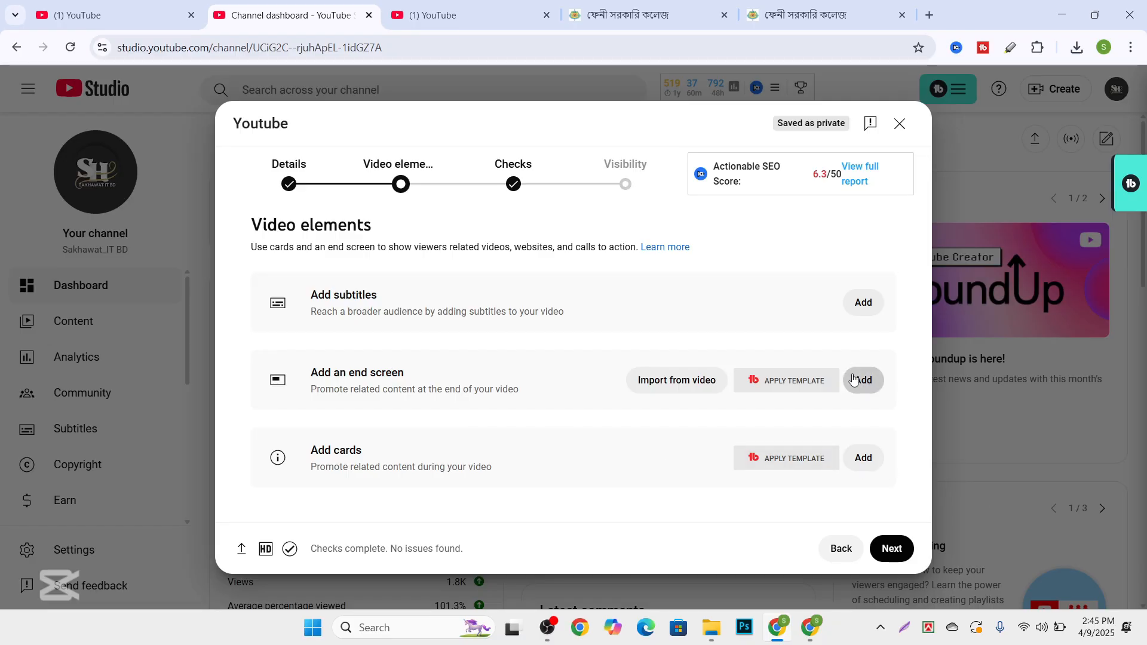
{"action": "left_click", "coordinate": [854, 380]}
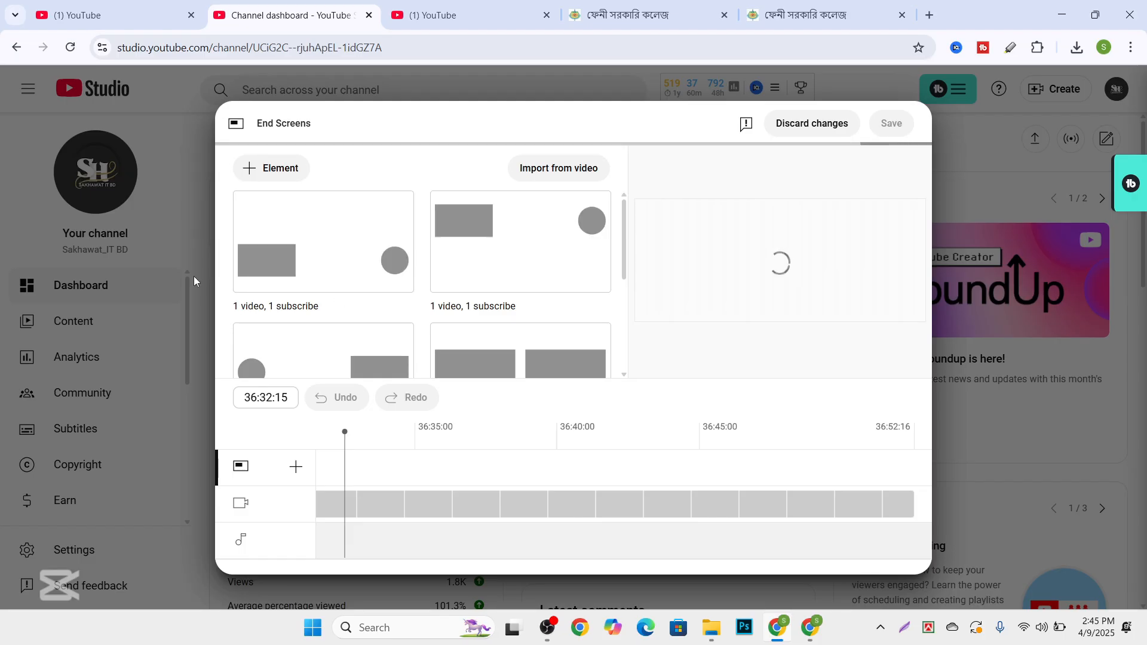
Apply the end screen template with one playlist and one subscribe element, and try the subscribe element's hovercard outline.
{"action": "scroll", "coordinate": [318, 297], "scroll_direction": "down", "scroll_amount": 1}
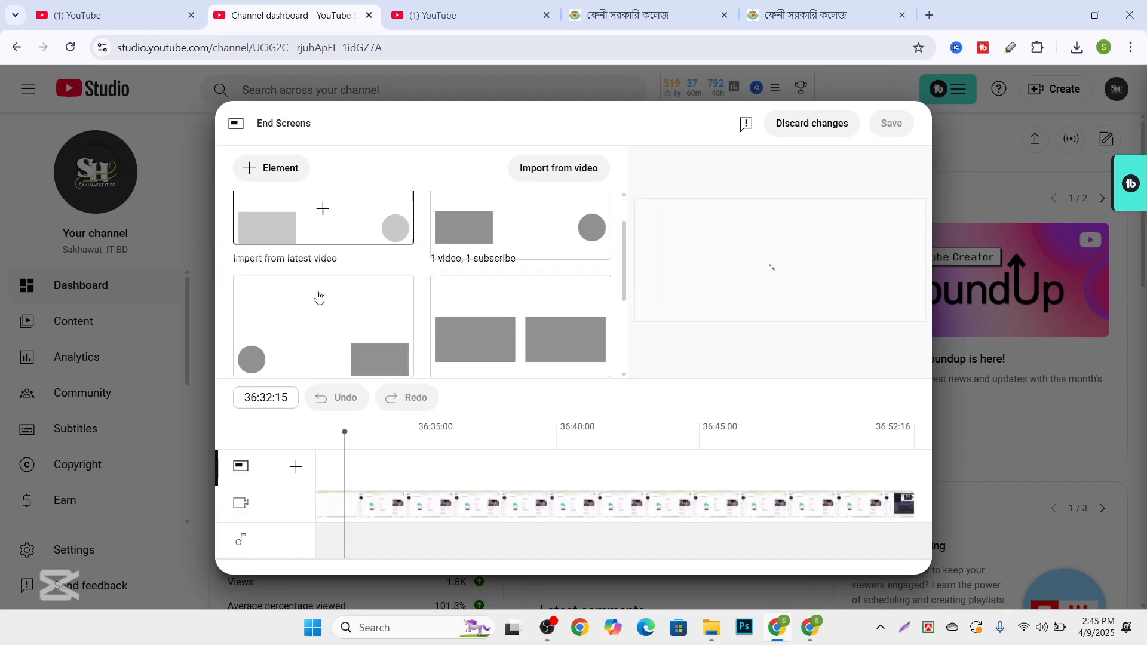
{"action": "scroll", "coordinate": [318, 297], "scroll_direction": "down", "scroll_amount": 3}
{"action": "scroll", "coordinate": [319, 297], "scroll_direction": "up", "scroll_amount": 4}
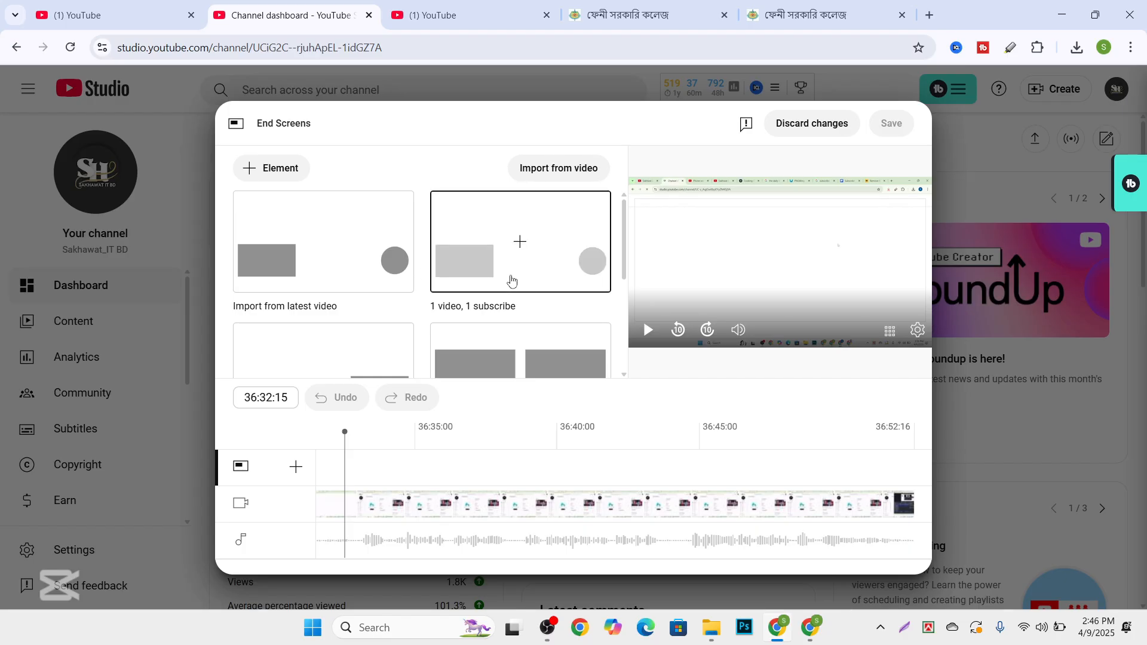
{"action": "scroll", "coordinate": [318, 312], "scroll_direction": "down", "scroll_amount": 2}
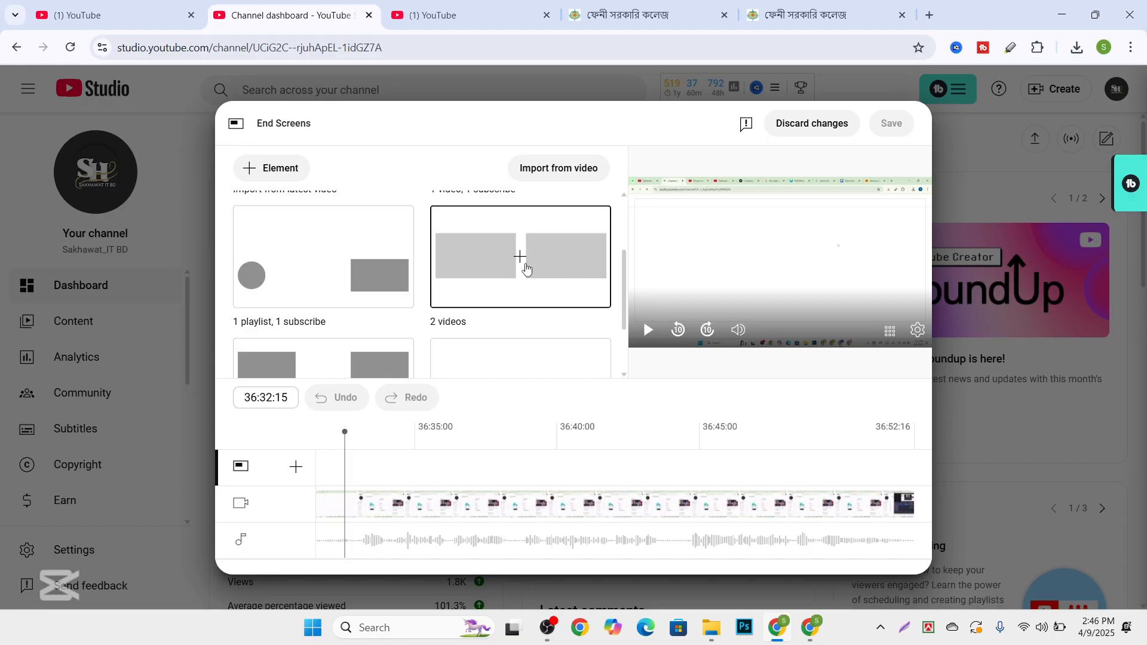
{"action": "scroll", "coordinate": [526, 268], "scroll_direction": "down", "scroll_amount": 2}
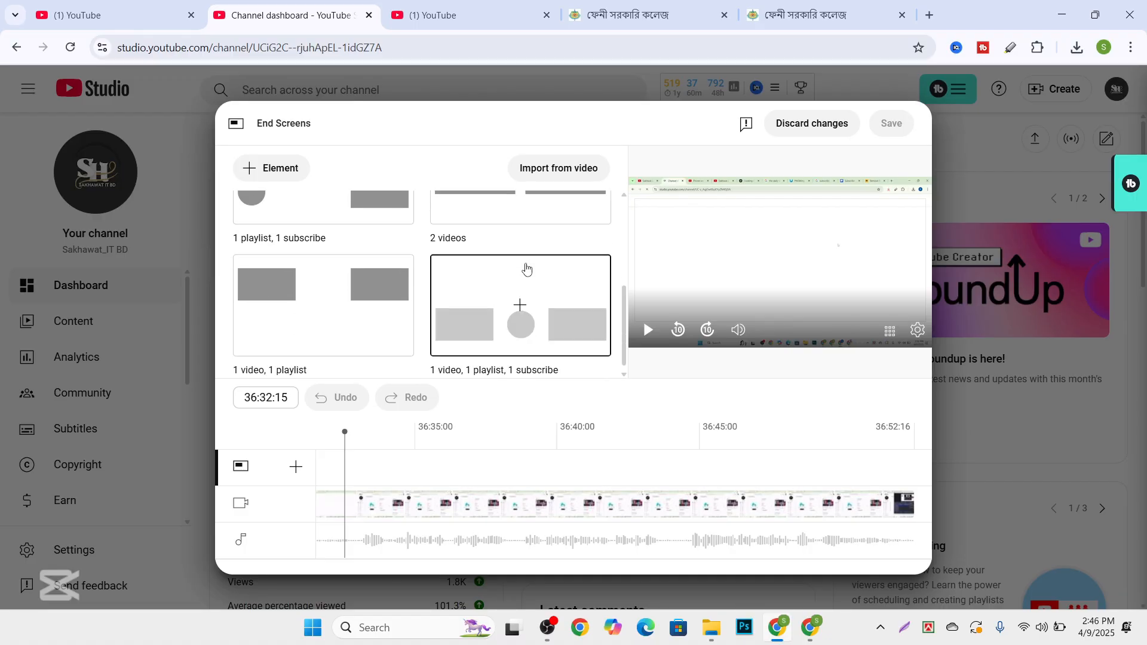
{"action": "scroll", "coordinate": [374, 318], "scroll_direction": "down", "scroll_amount": 1}
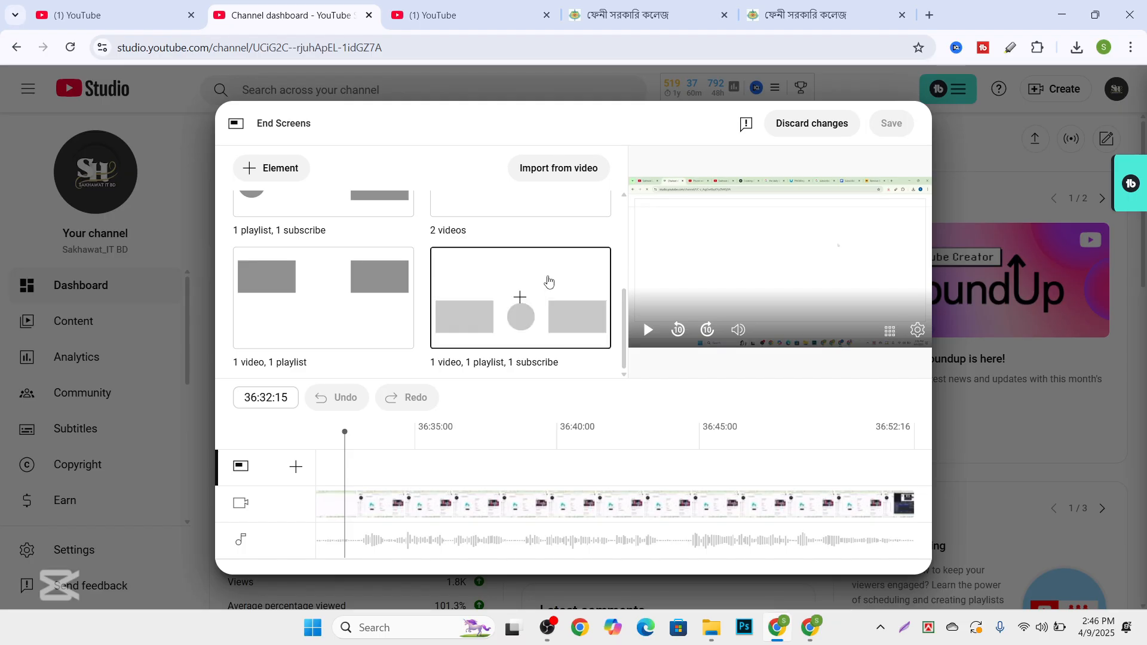
{"action": "scroll", "coordinate": [546, 280], "scroll_direction": "up", "scroll_amount": 3}
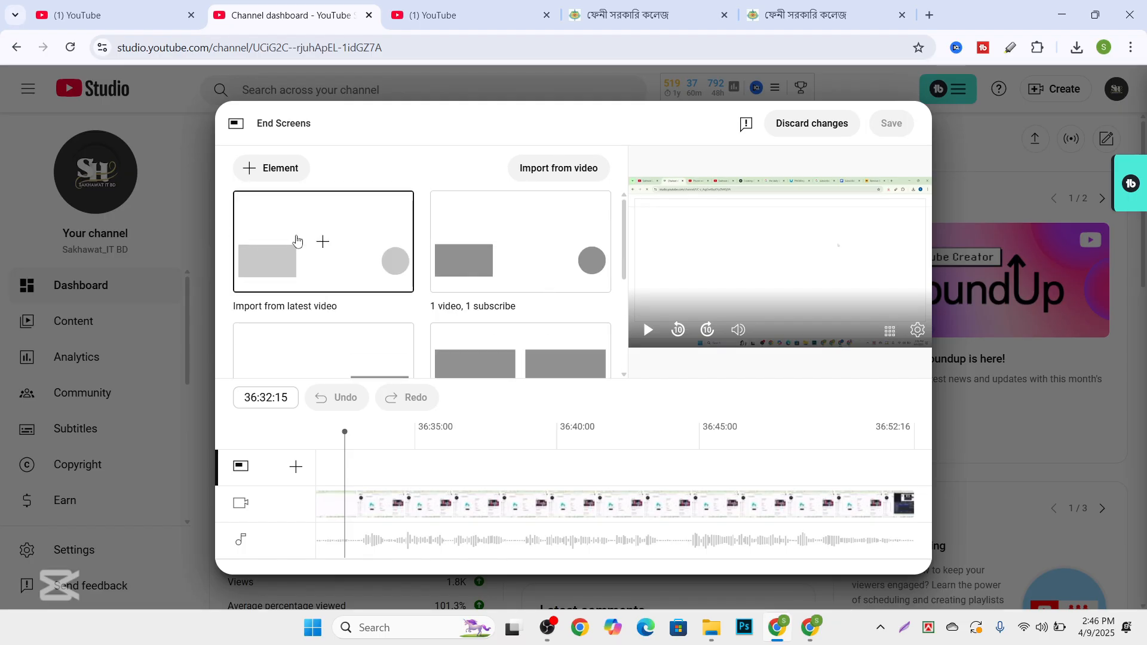
{"action": "scroll", "coordinate": [320, 249], "scroll_direction": "down", "scroll_amount": 3}
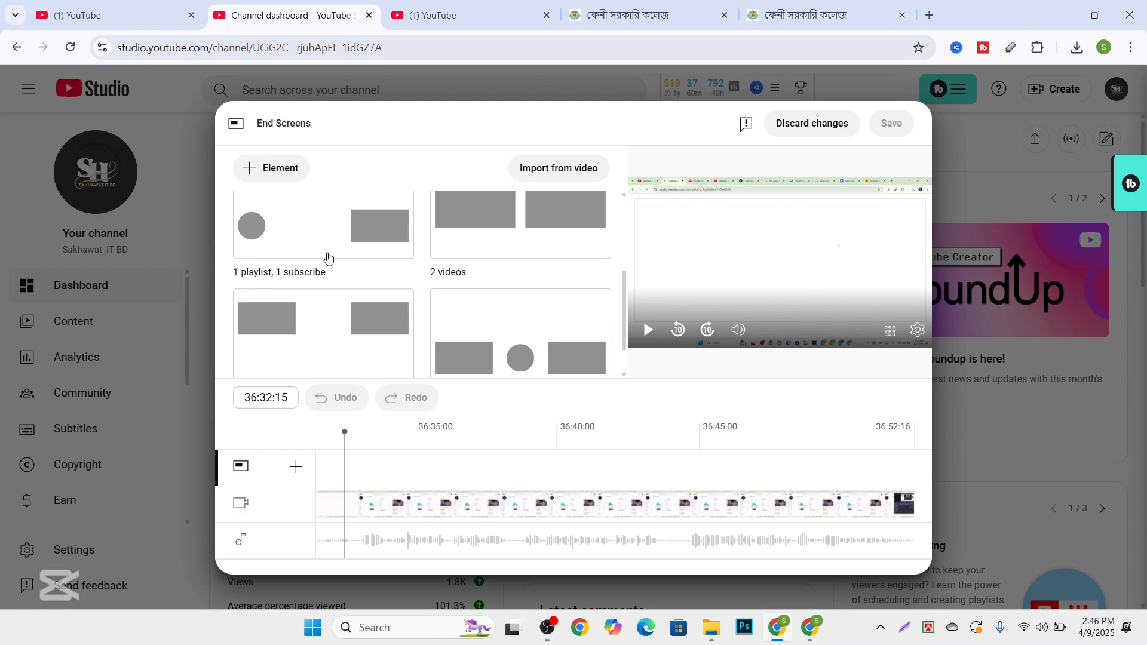
{"action": "left_click", "coordinate": [319, 220]}
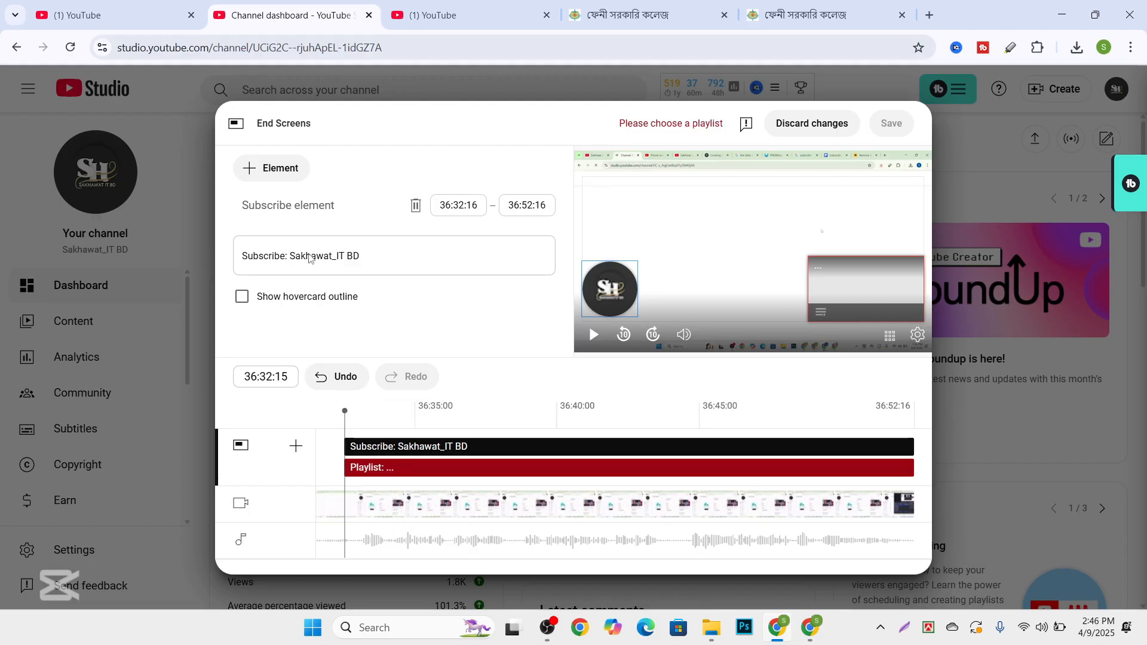
{"action": "left_click", "coordinate": [242, 297]}
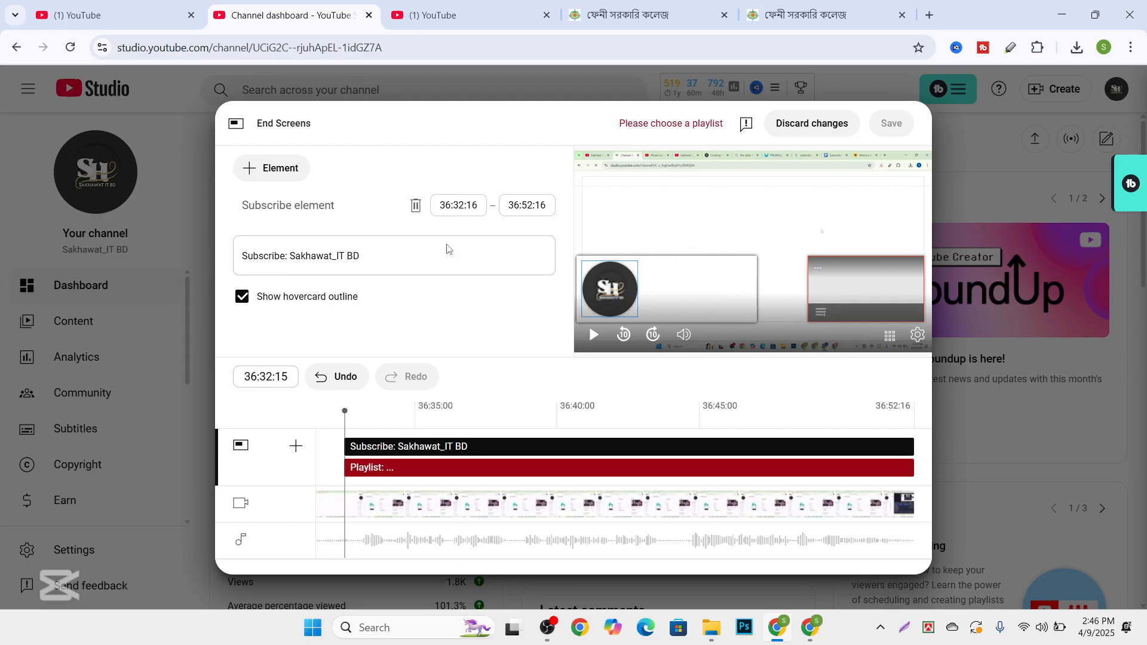
{"action": "left_click", "coordinate": [242, 298]}
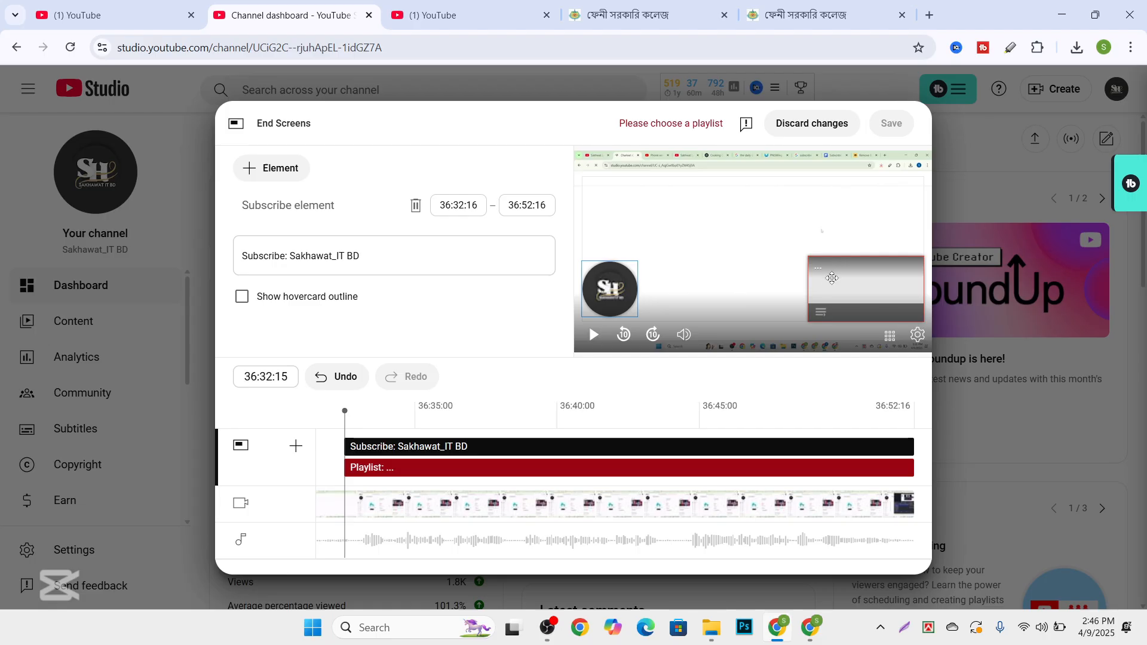
Link the end screen's playlist element to Google Ads 2025, save the end screen, and start adding cards.
{"action": "left_click", "coordinate": [390, 467]}
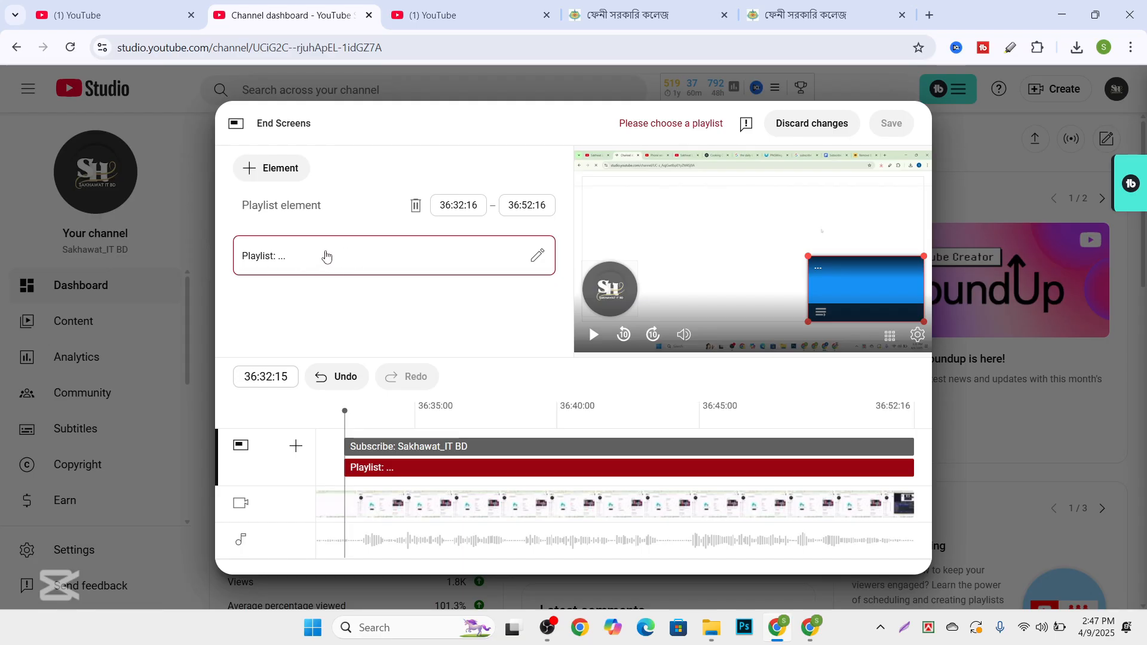
{"action": "left_click", "coordinate": [326, 257]}
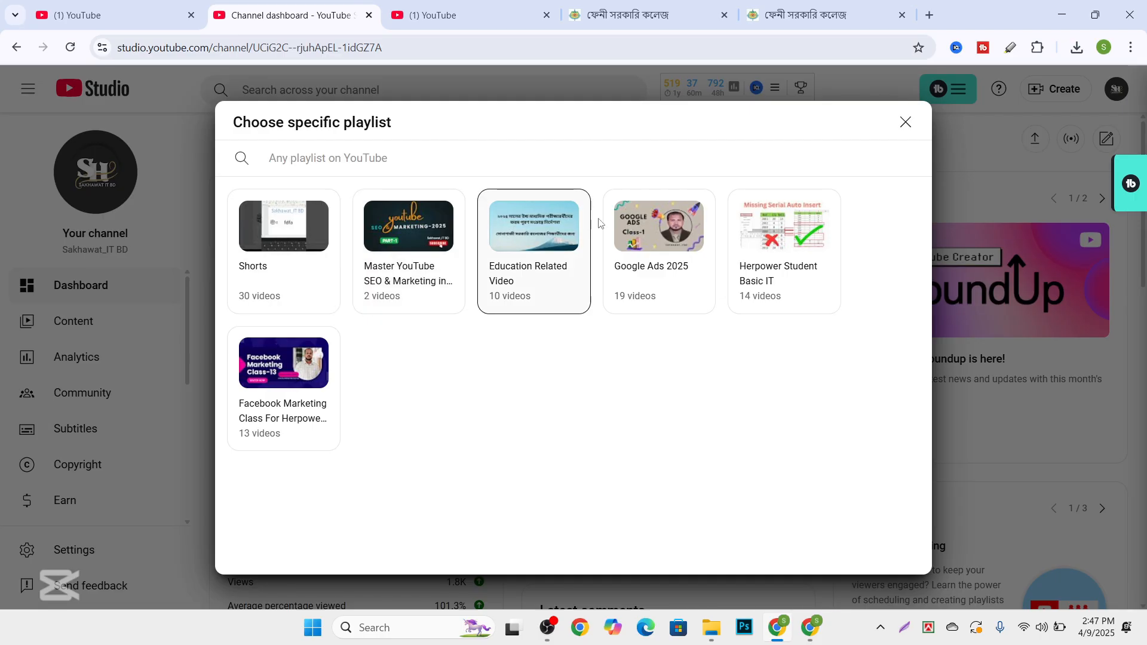
{"action": "left_click", "coordinate": [647, 228]}
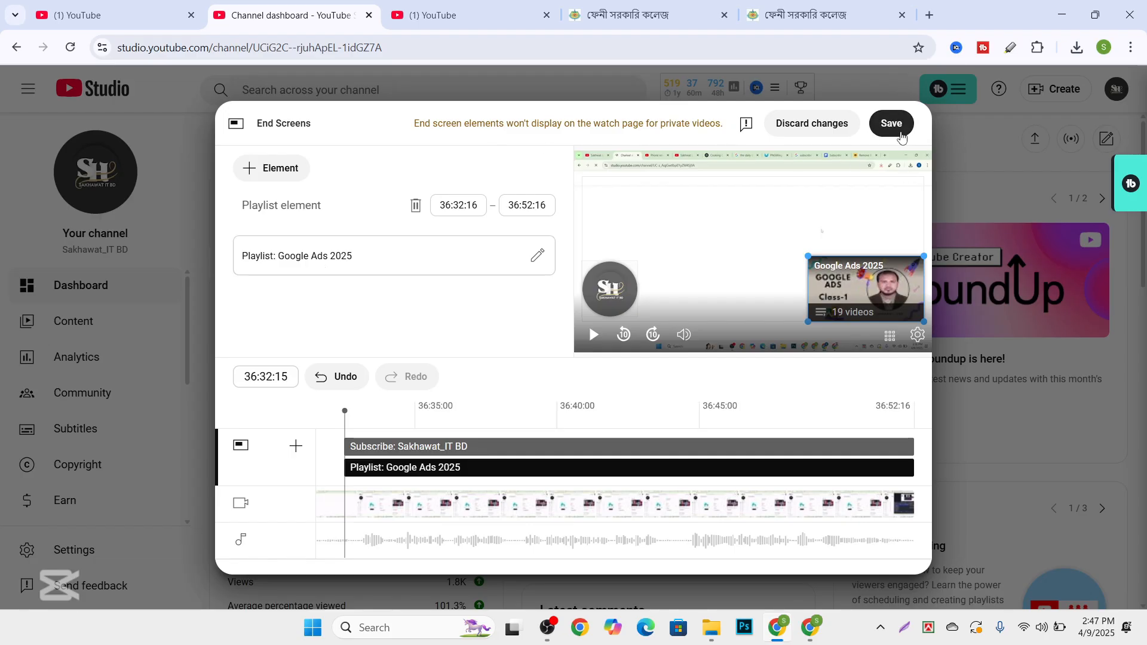
{"action": "left_click", "coordinate": [897, 135]}
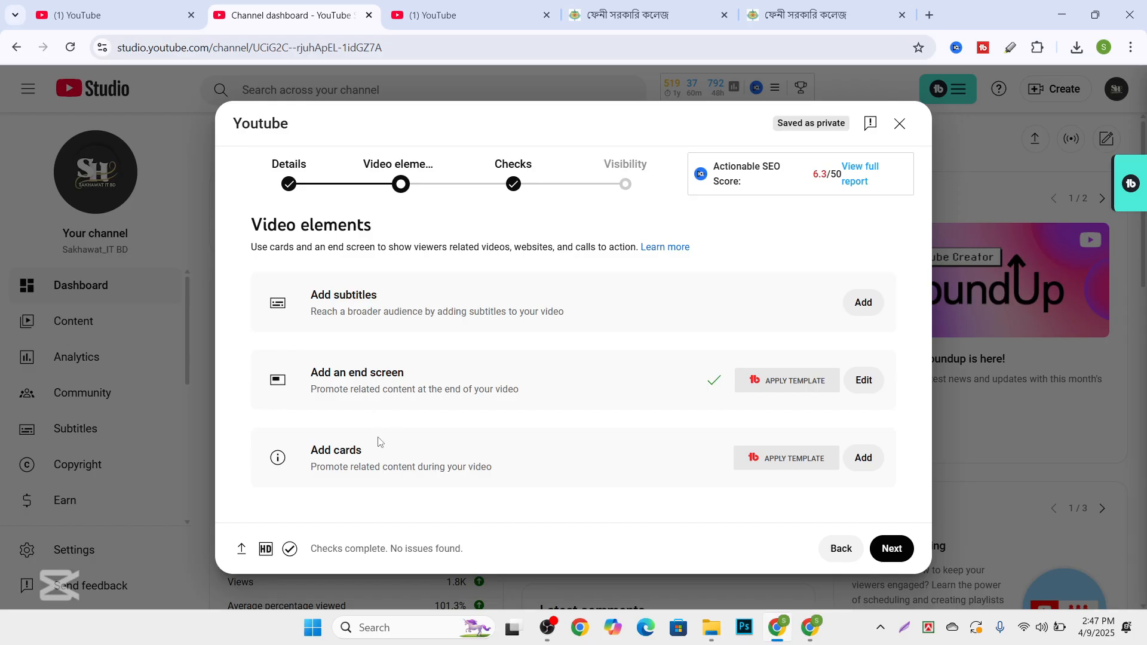
{"action": "left_click", "coordinate": [861, 459]}
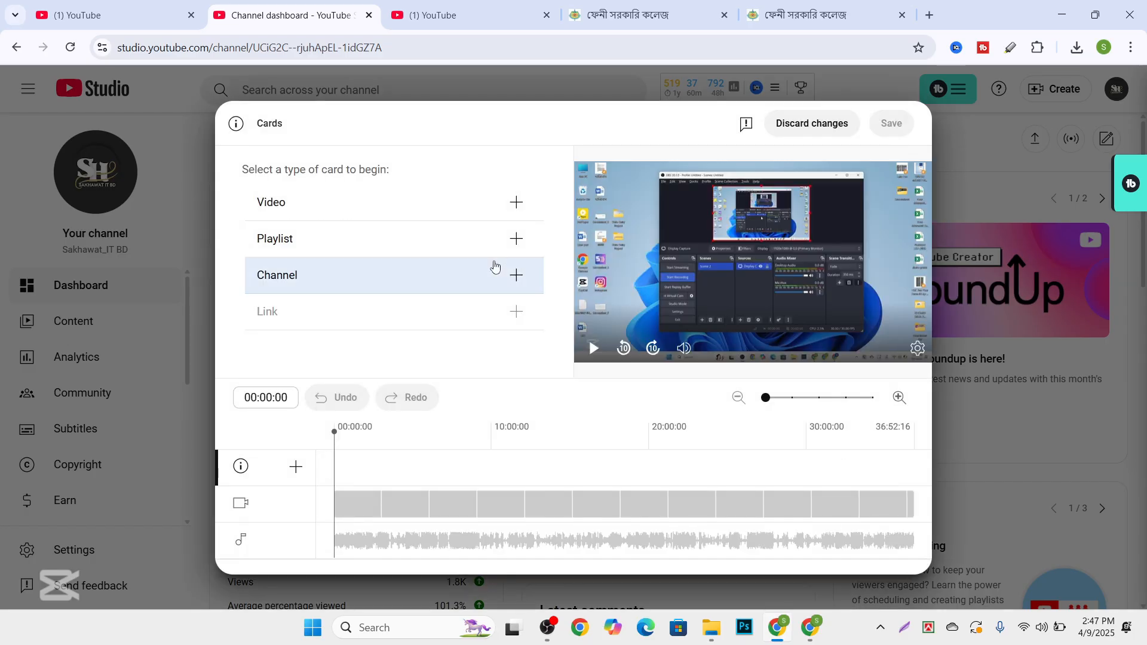
Play the BISU REMIND mashup video in the other YouTube tab, examine its card info icon, and return to the cards editor.
{"action": "left_click", "coordinate": [454, 9]}
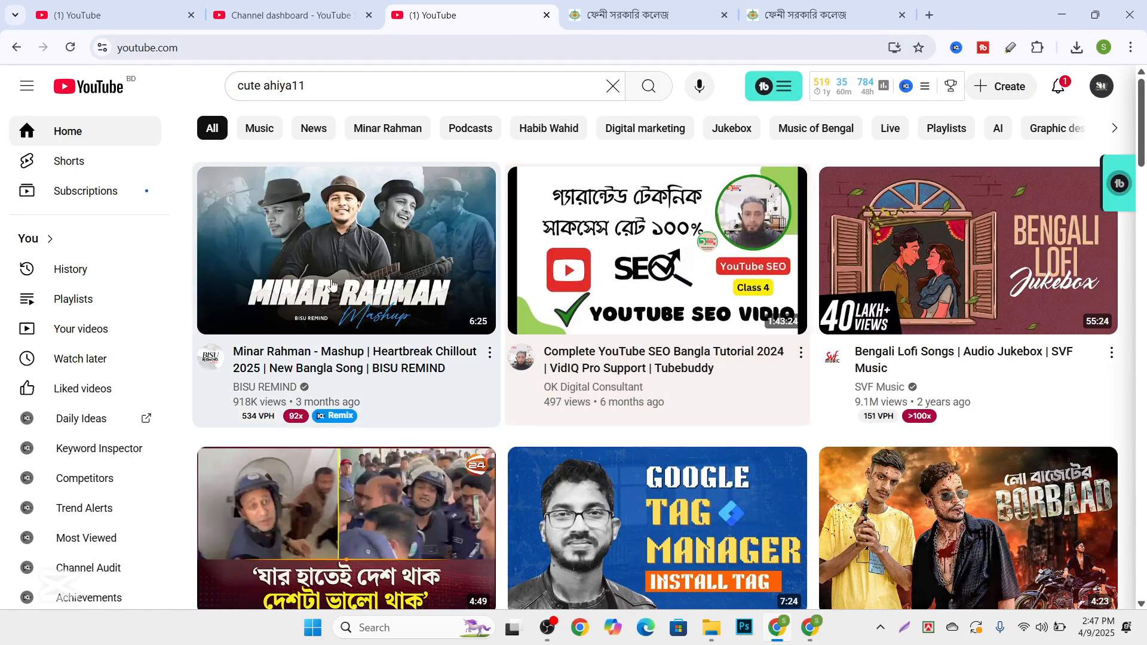
{"action": "left_click", "coordinate": [387, 305]}
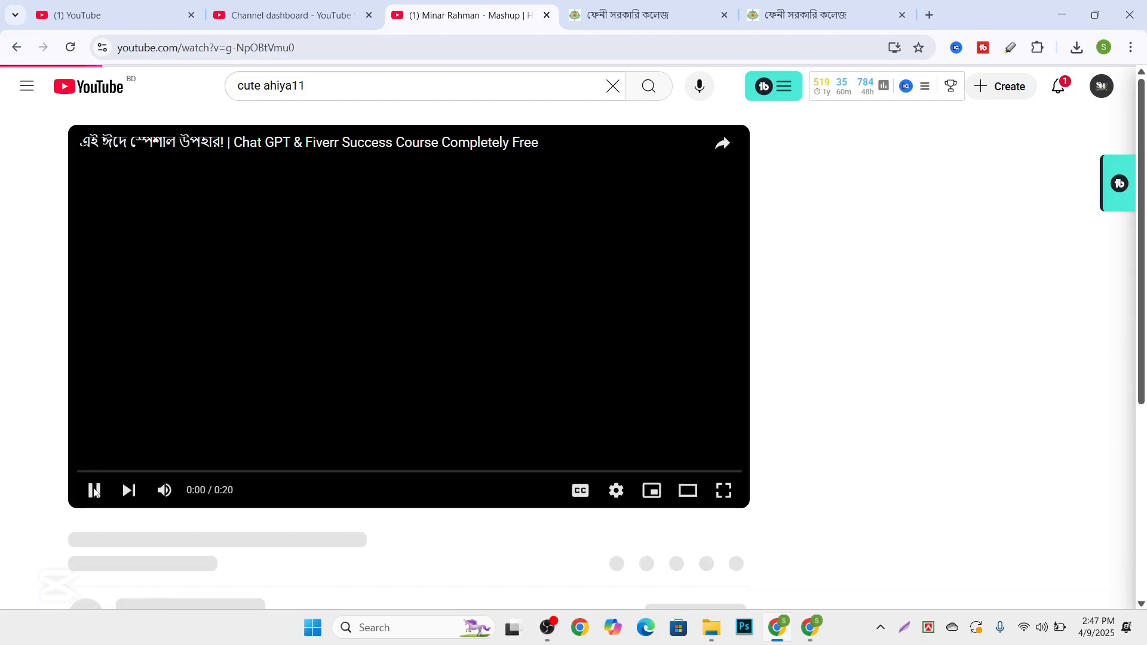
{"action": "left_click", "coordinate": [94, 491]}
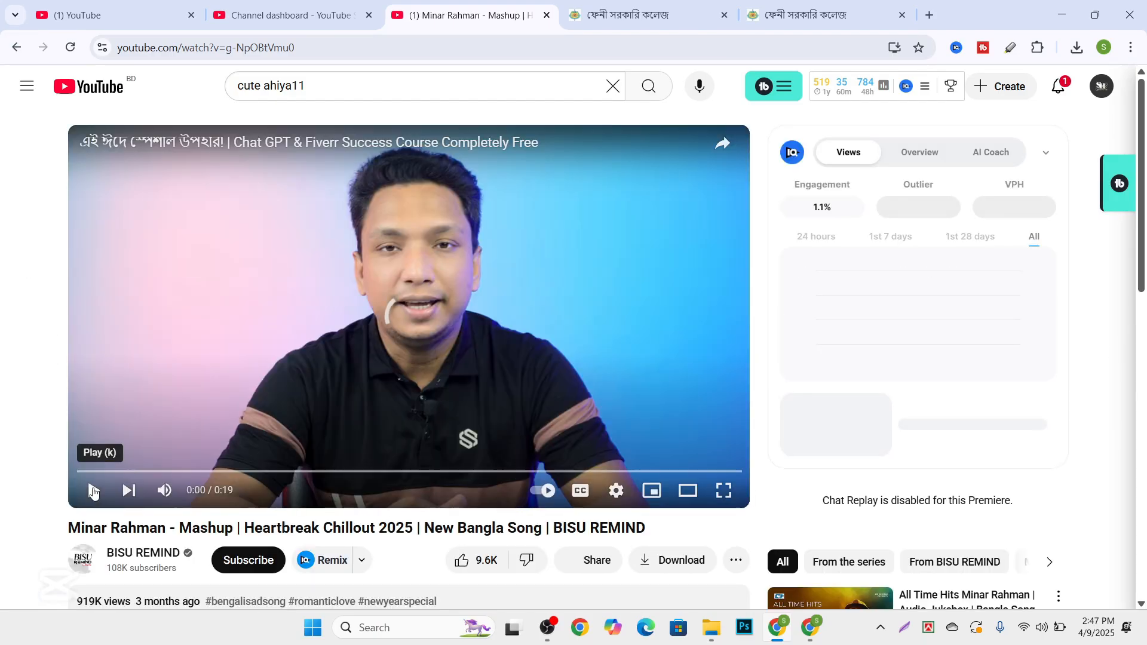
{"action": "left_click", "coordinate": [93, 491]}
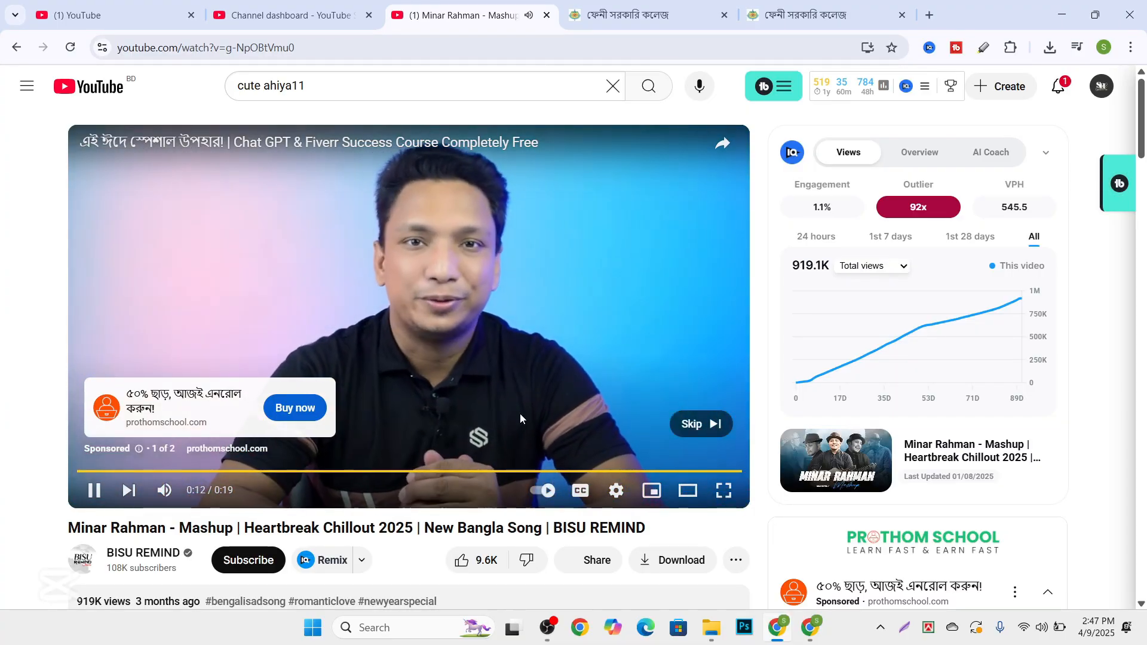
{"action": "left_click", "coordinate": [689, 421]}
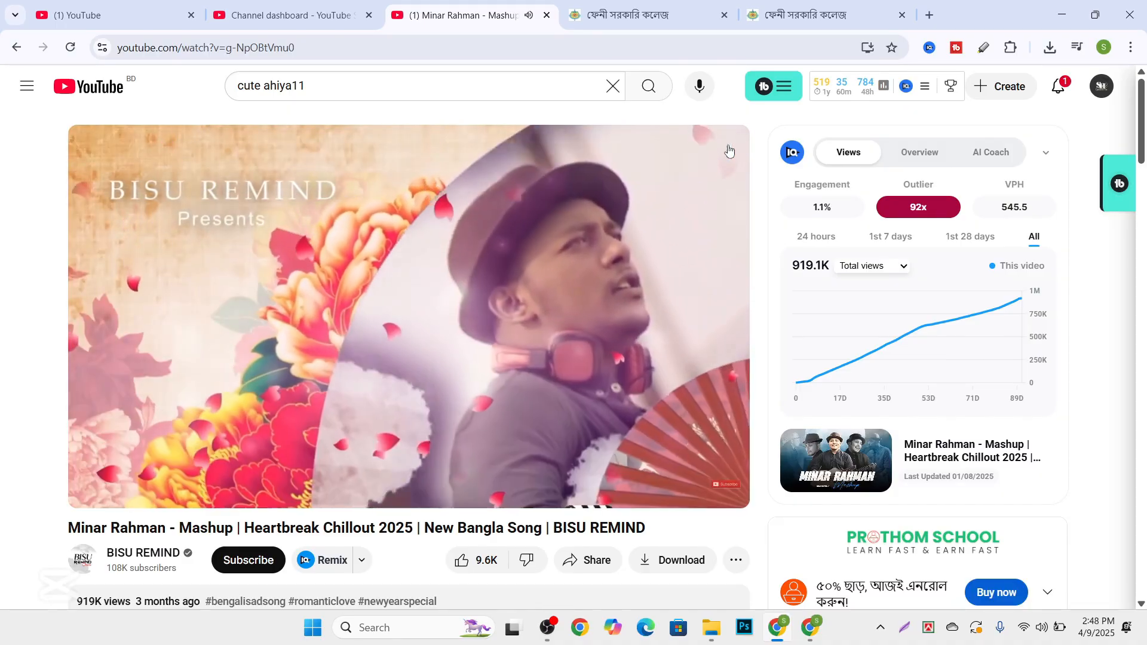
{"action": "left_click", "coordinate": [724, 147]}
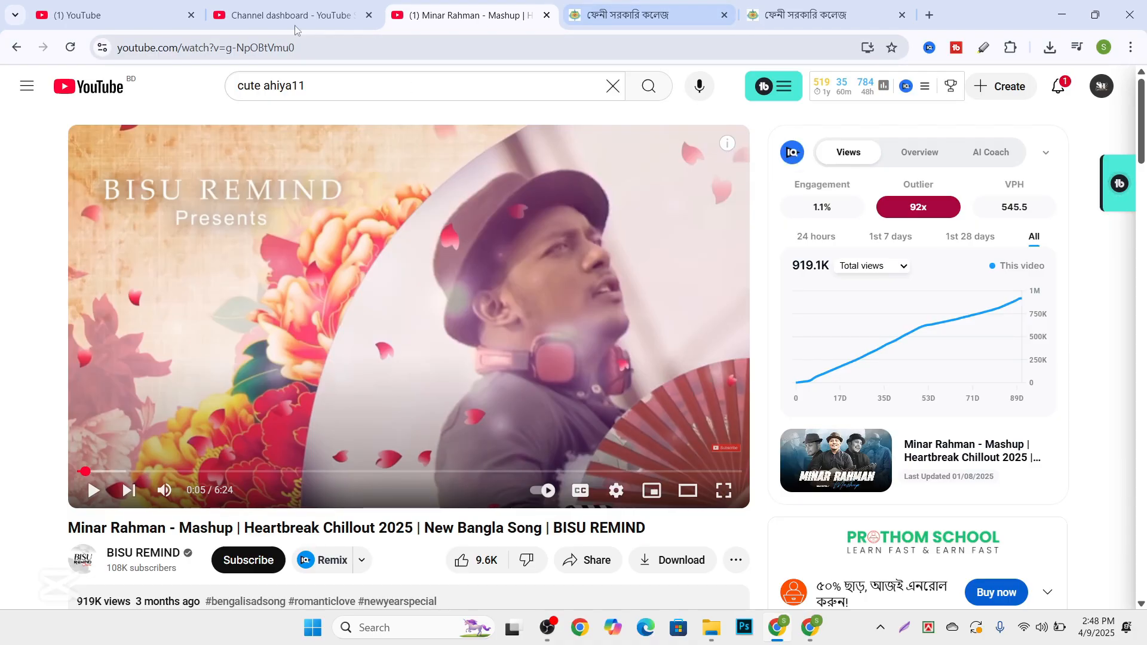
{"action": "left_click", "coordinate": [276, 5]}
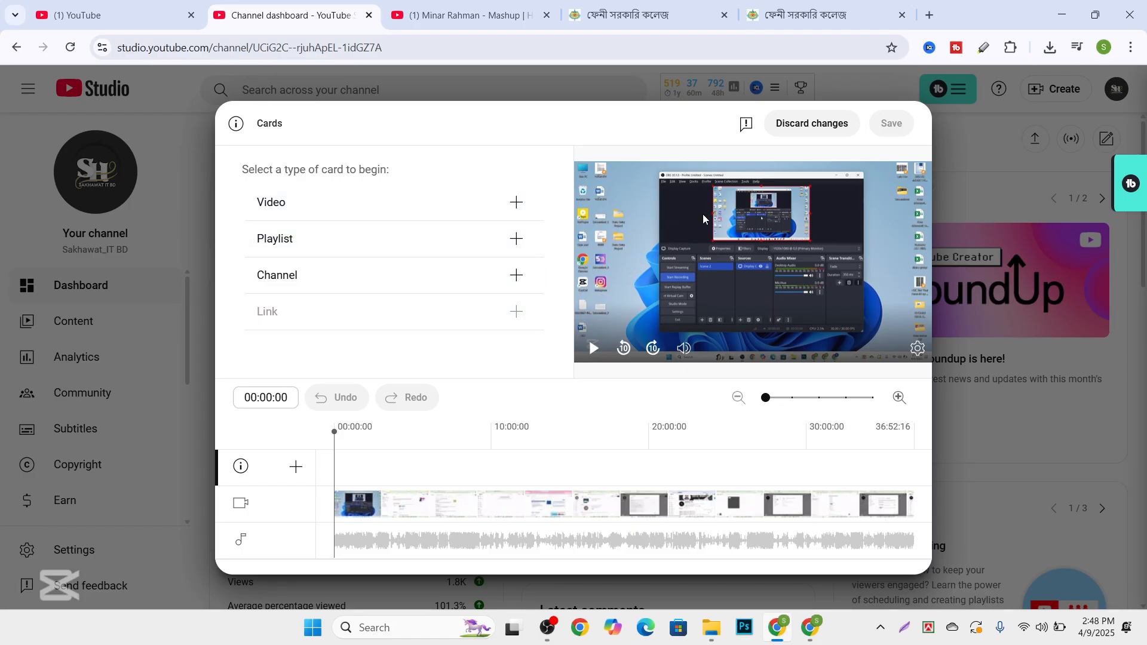
Add a playlist card for Facebook Marketing Class For Herpower Project at 00:00:00 and save the cards.
{"action": "left_click", "coordinate": [518, 239]}
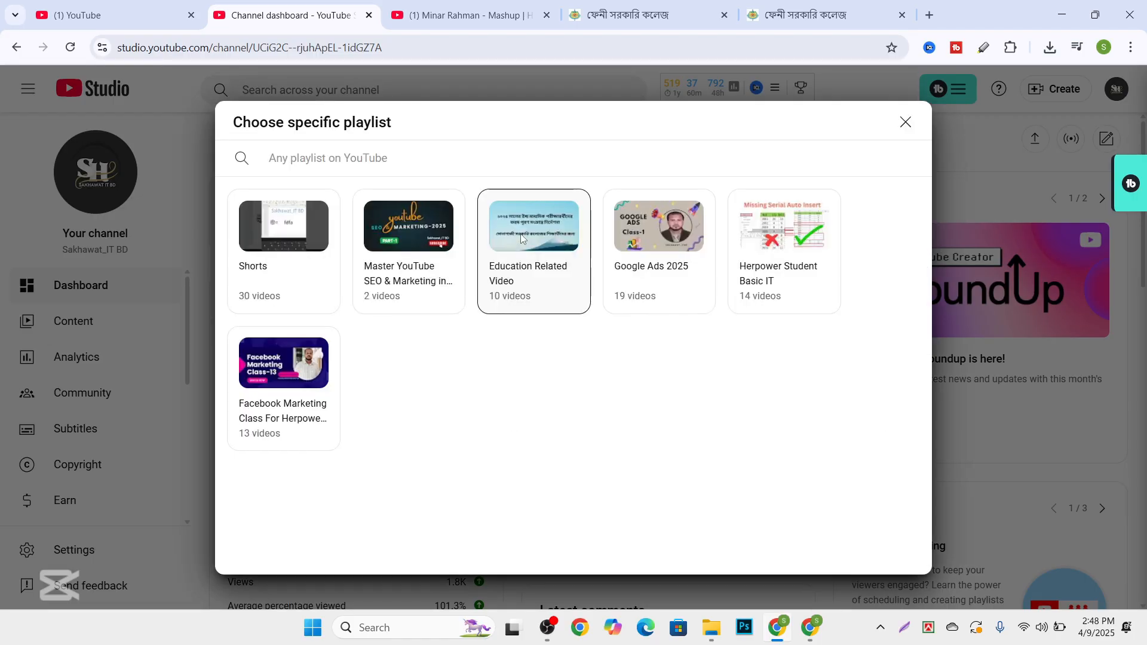
{"action": "left_click", "coordinate": [284, 400]}
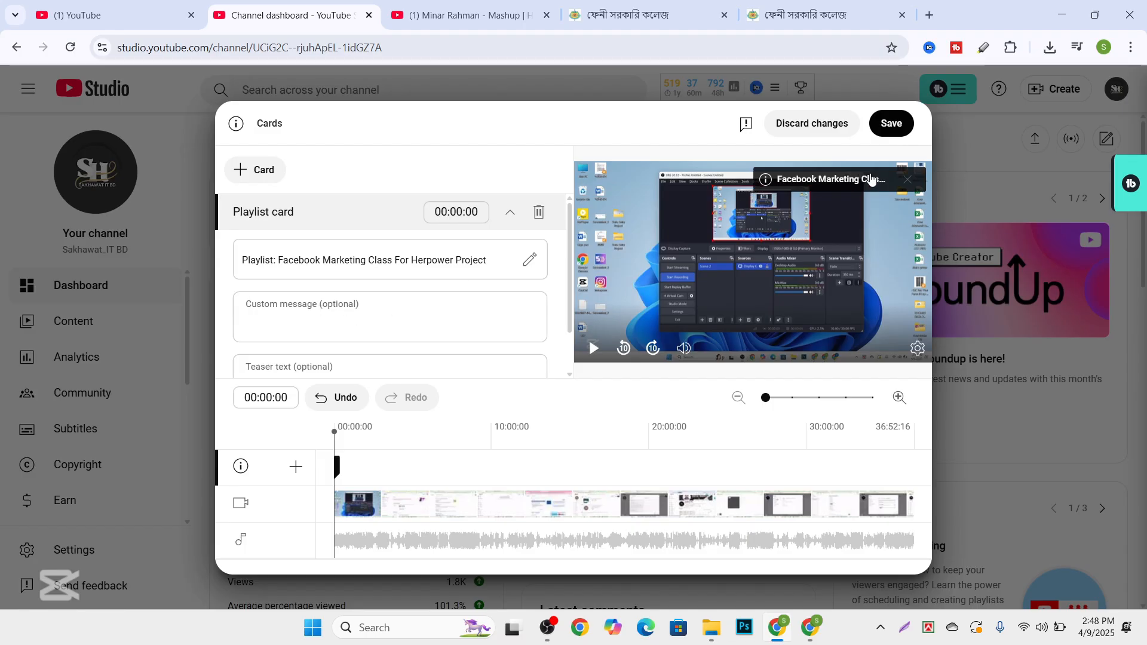
{"action": "left_click", "coordinate": [893, 133]}
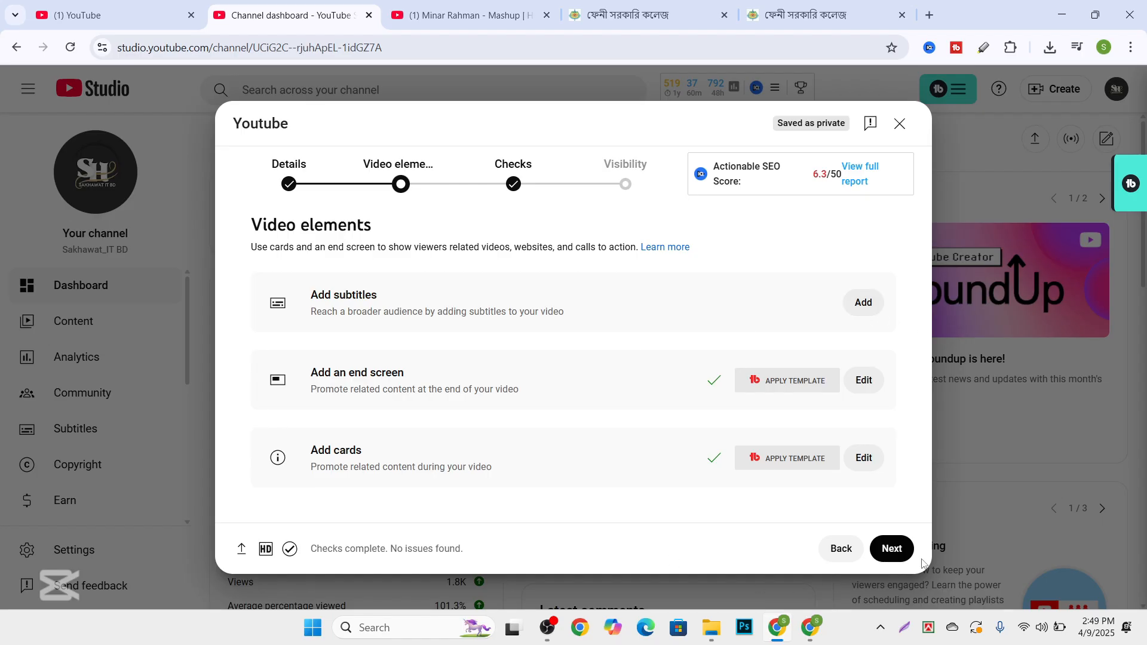
Proceed from the video elements through the checks to the visibility settings.
{"action": "left_click", "coordinate": [892, 547]}
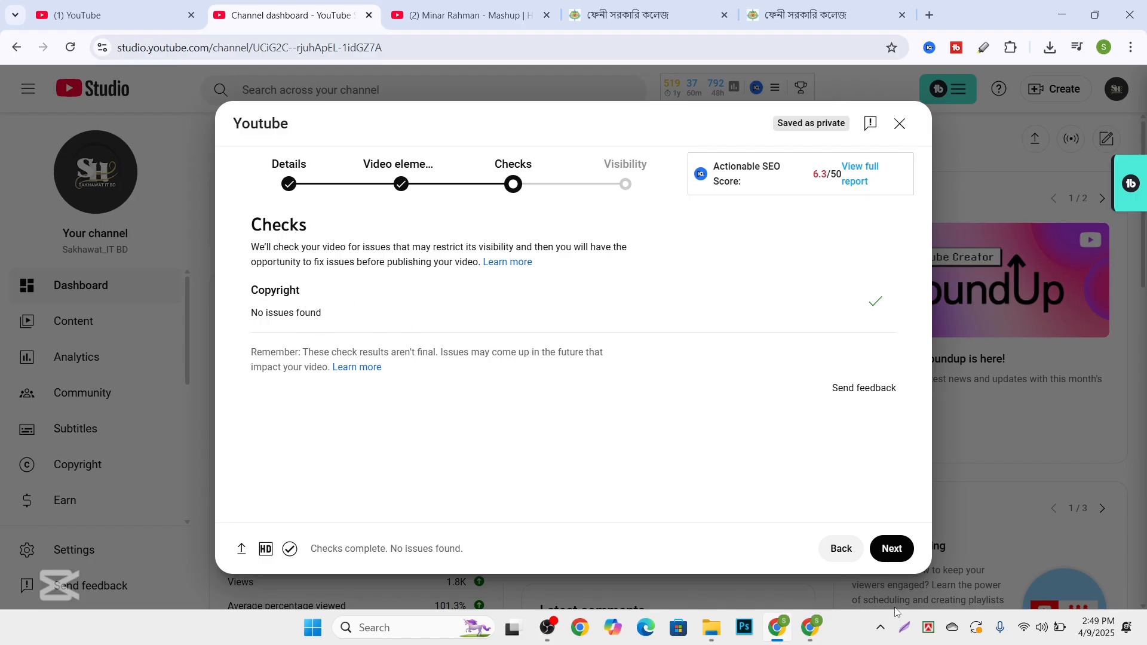
{"action": "left_click", "coordinate": [890, 548]}
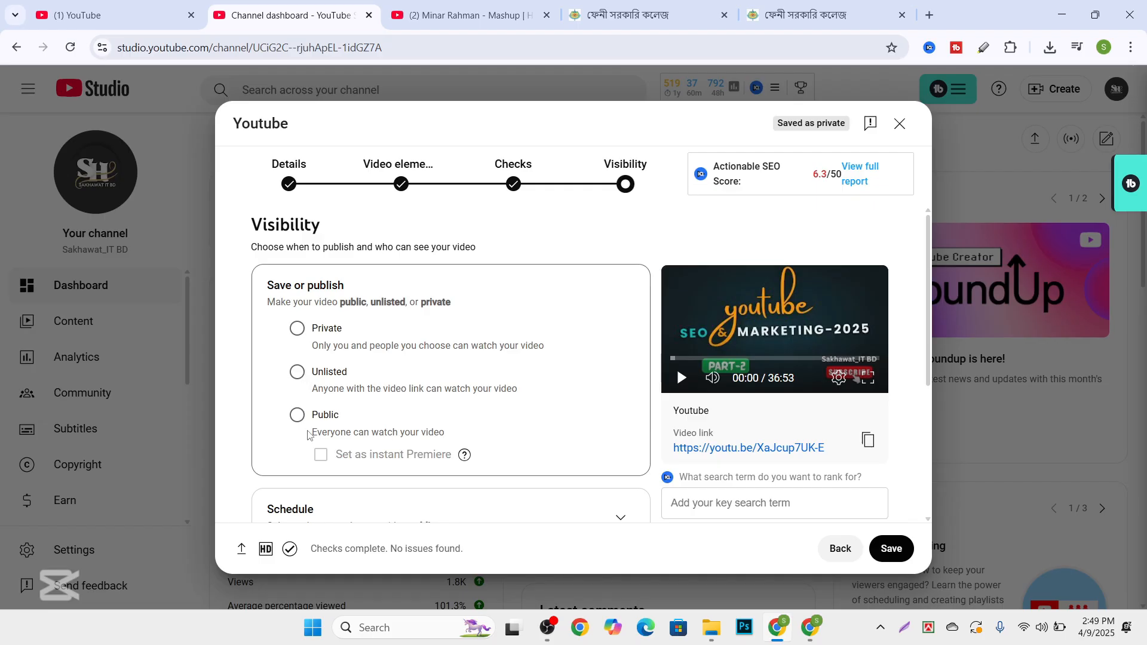
{"action": "scroll", "coordinate": [307, 430], "scroll_direction": "down", "scroll_amount": 2}
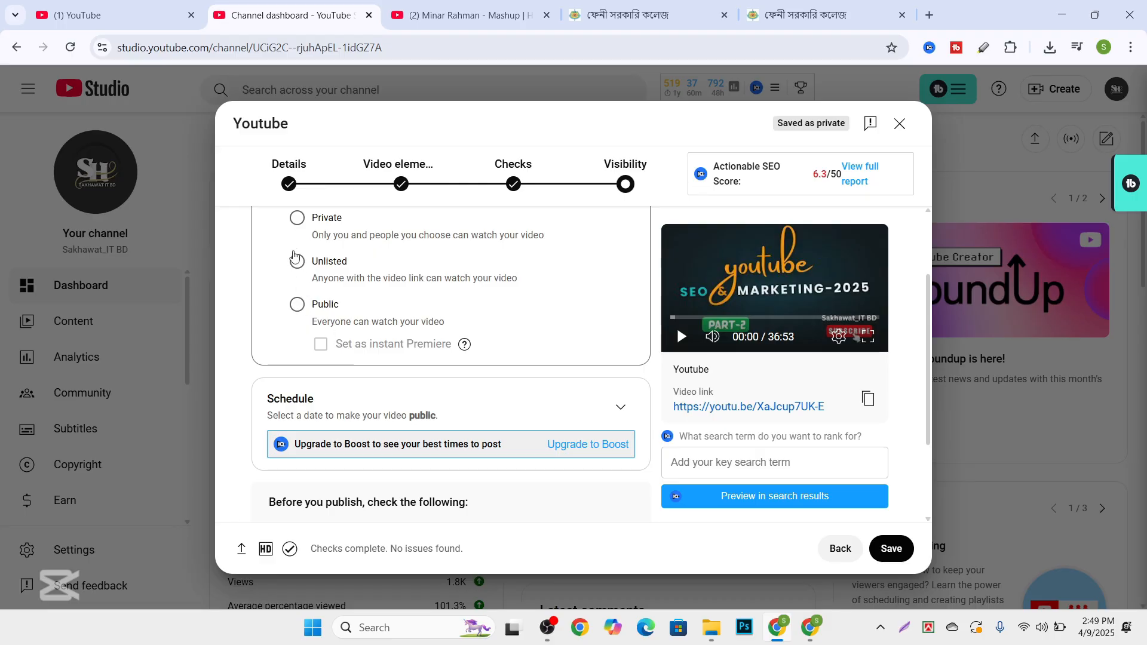
Try the Private, Unlisted and Public visibility options, and switch the instant Premiere option on and off.
{"action": "left_click", "coordinate": [297, 217]}
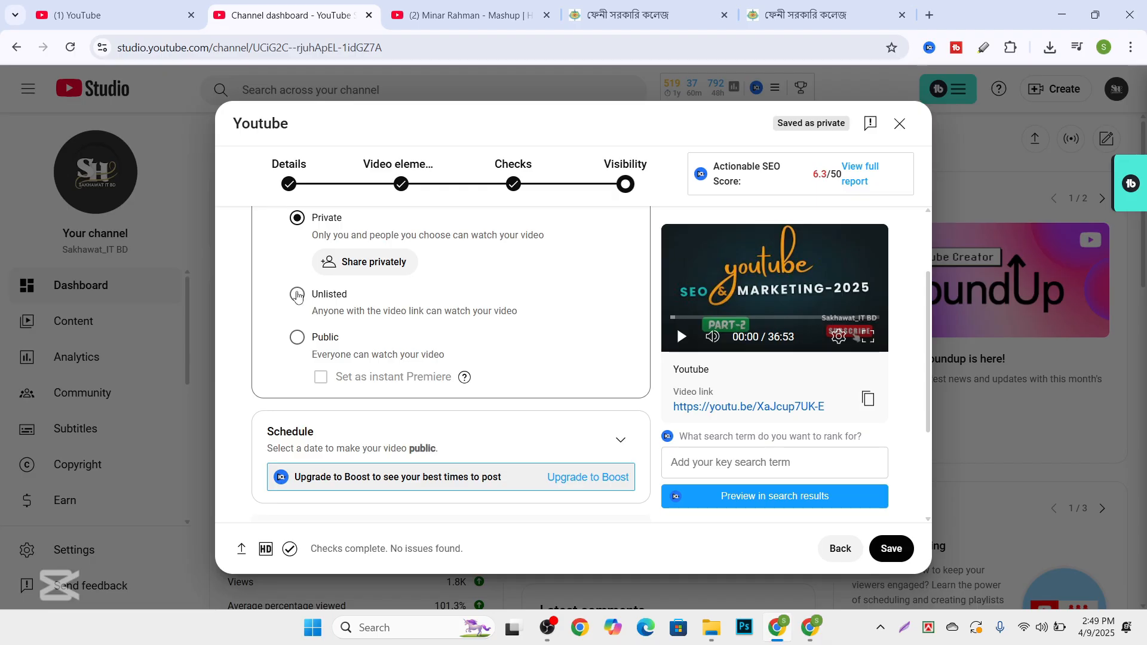
{"action": "left_click", "coordinate": [297, 295]}
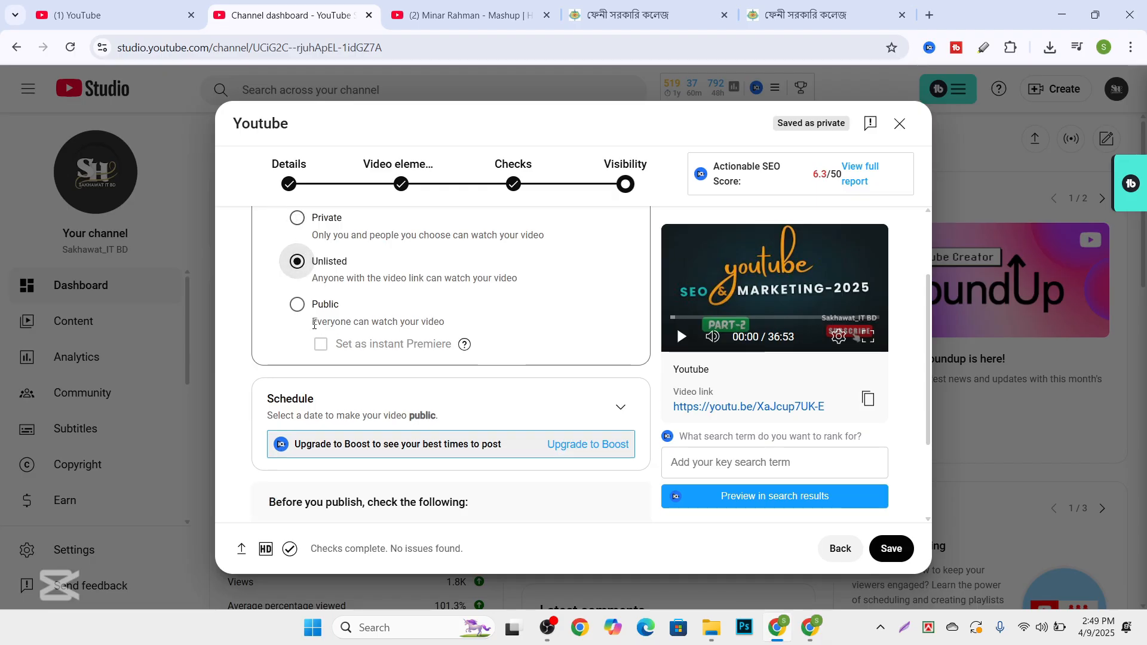
{"action": "left_click", "coordinate": [297, 305]}
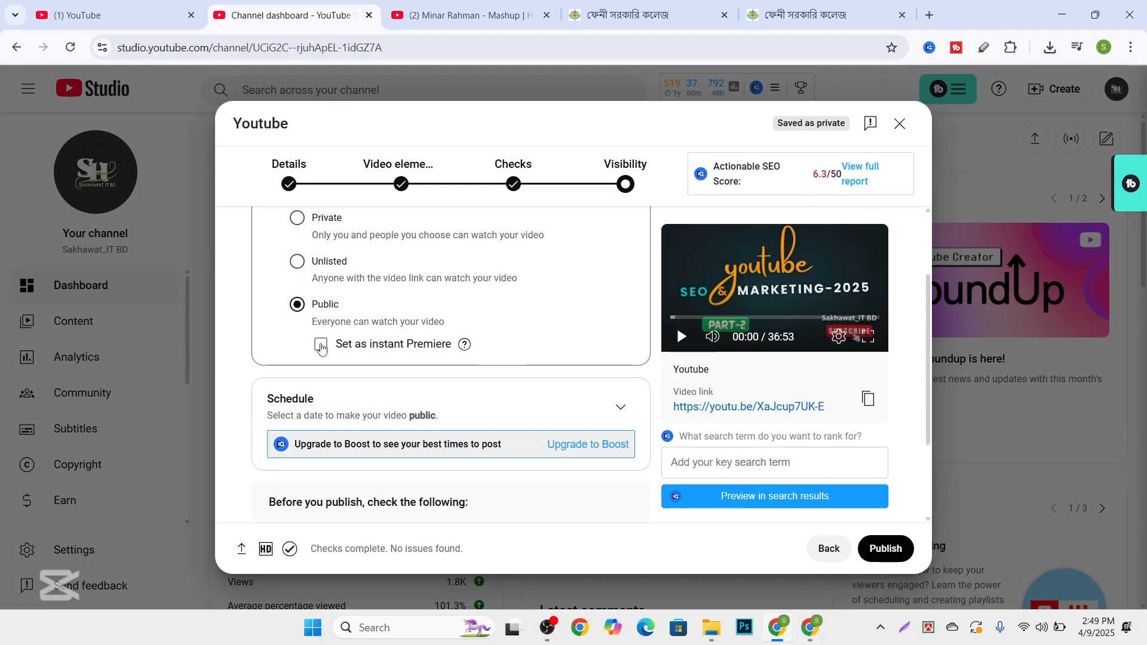
{"action": "left_click", "coordinate": [321, 345]}
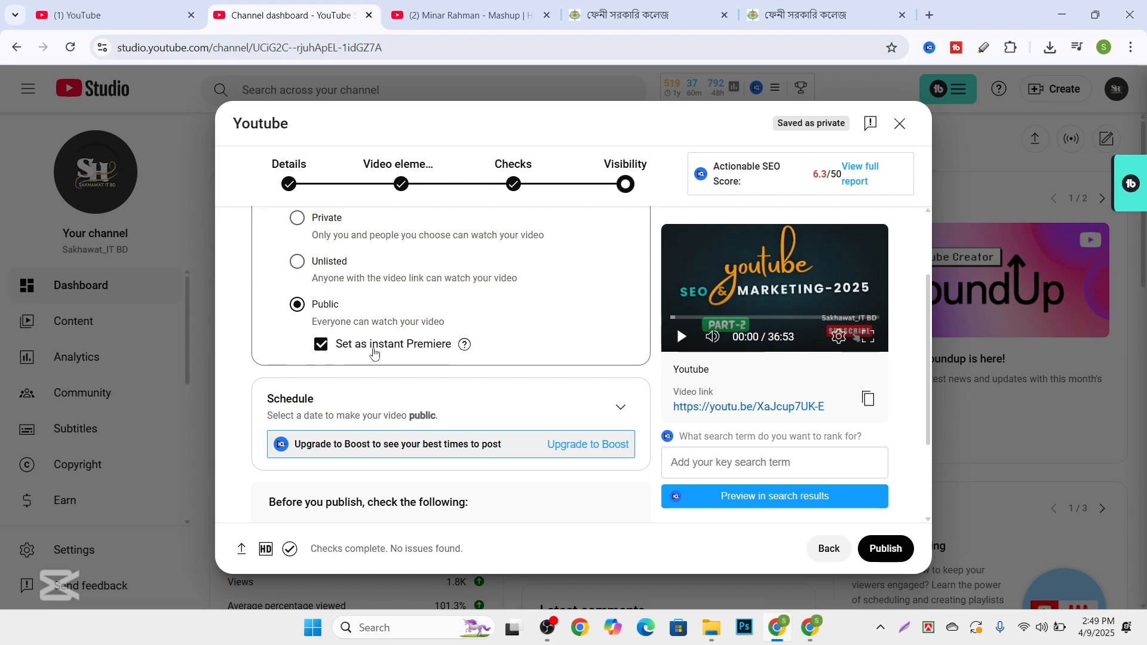
{"action": "left_click", "coordinate": [320, 345]}
Switch from immediate publishing to scheduling the video as public, and try the Set as Premiere option on and off.
{"action": "scroll", "coordinate": [329, 359], "scroll_direction": "down", "scroll_amount": 2}
{"action": "scroll", "coordinate": [329, 358], "scroll_direction": "up", "scroll_amount": 4}
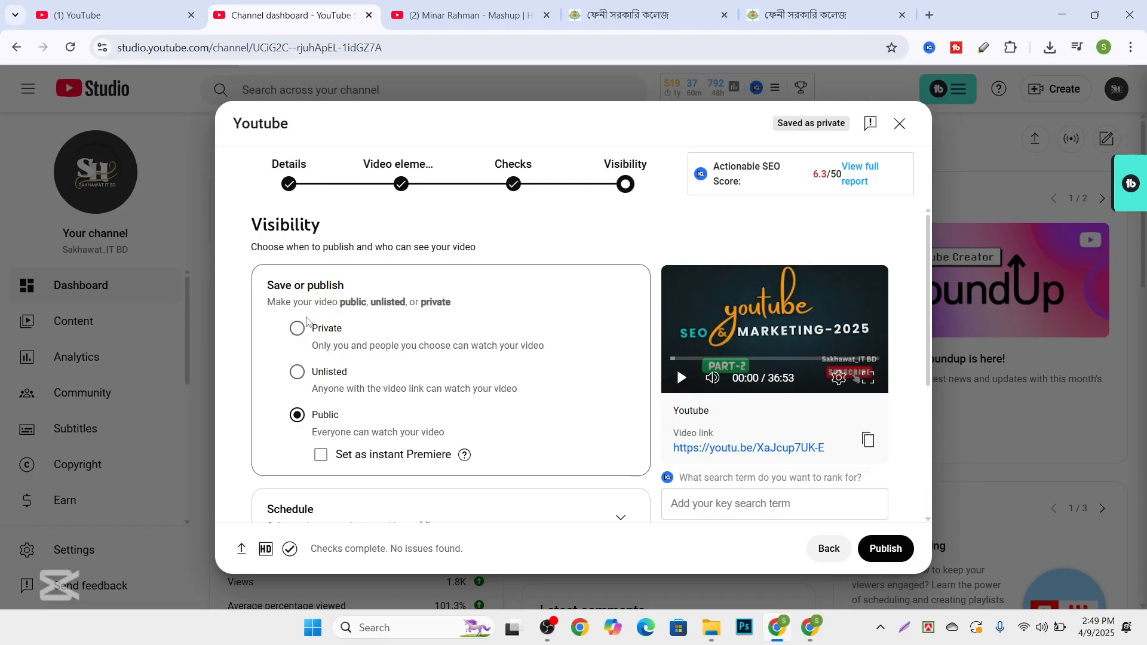
{"action": "scroll", "coordinate": [307, 321], "scroll_direction": "down", "scroll_amount": 4}
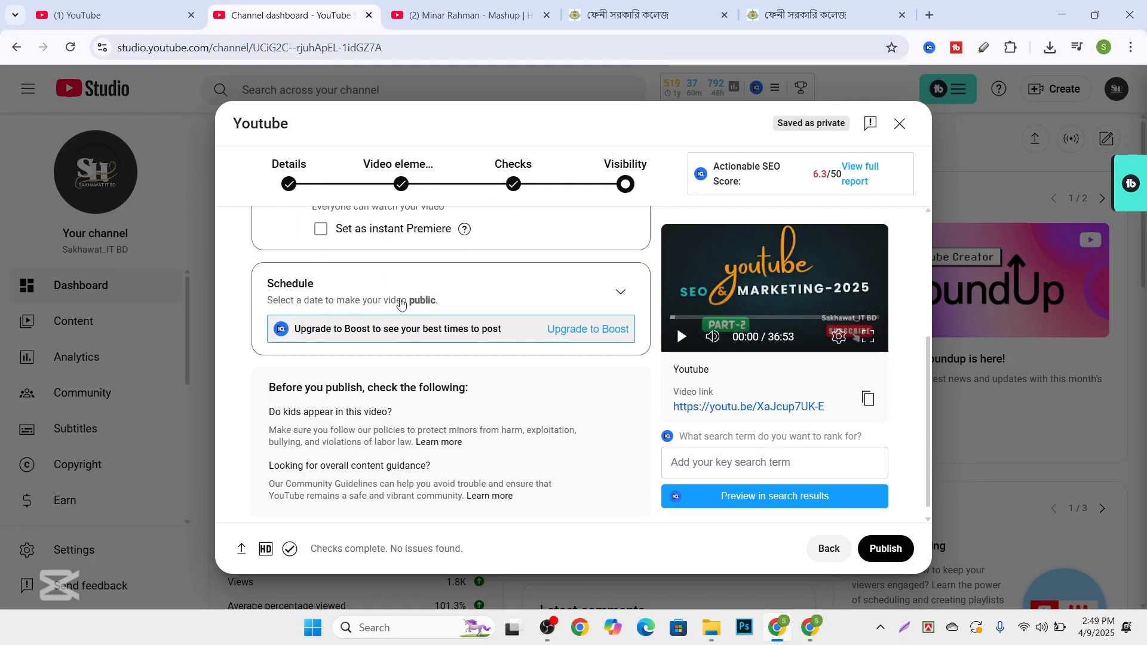
{"action": "left_click", "coordinate": [620, 293]}
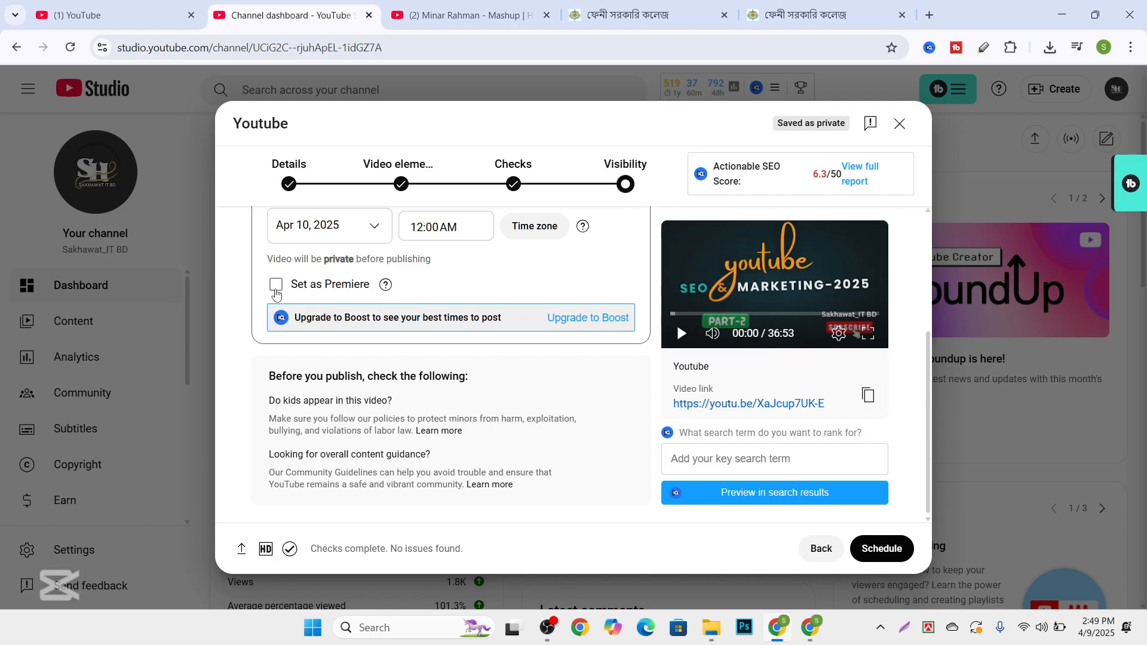
{"action": "left_click", "coordinate": [276, 285]}
{"action": "left_click", "coordinate": [275, 284]}
Schedule the video to become public on Apr 10, 2025 at 12:00 AM and dismiss the confirmation.
{"action": "scroll", "coordinate": [276, 293], "scroll_direction": "up", "scroll_amount": 2}
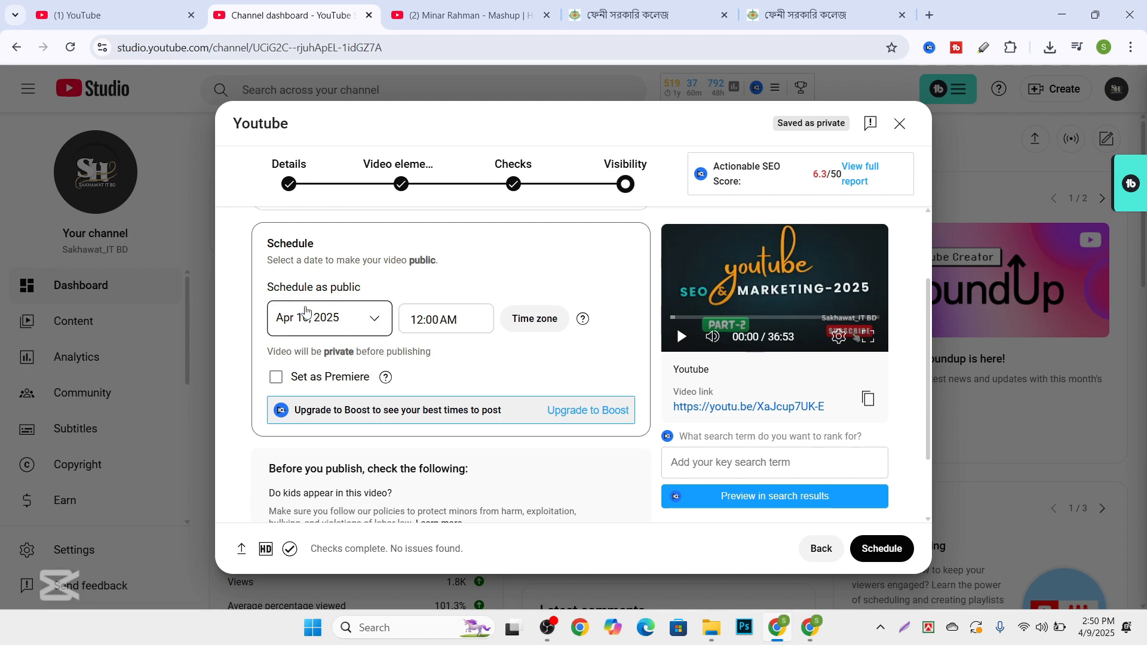
{"action": "scroll", "coordinate": [313, 265], "scroll_direction": "up", "scroll_amount": 2}
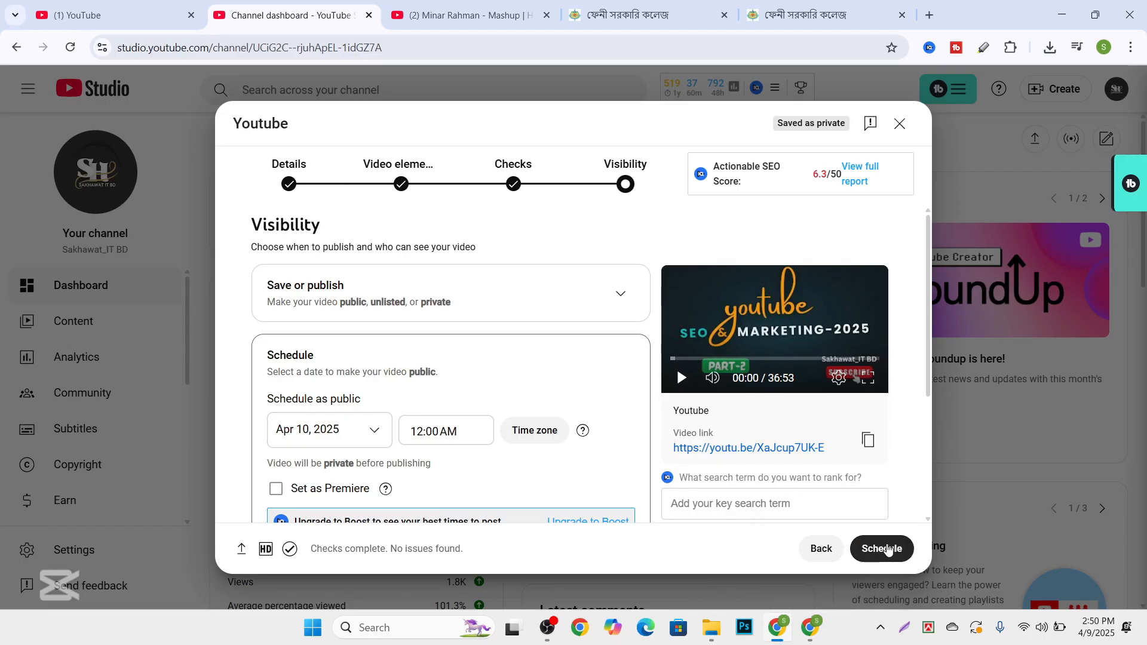
{"action": "left_click", "coordinate": [888, 549]}
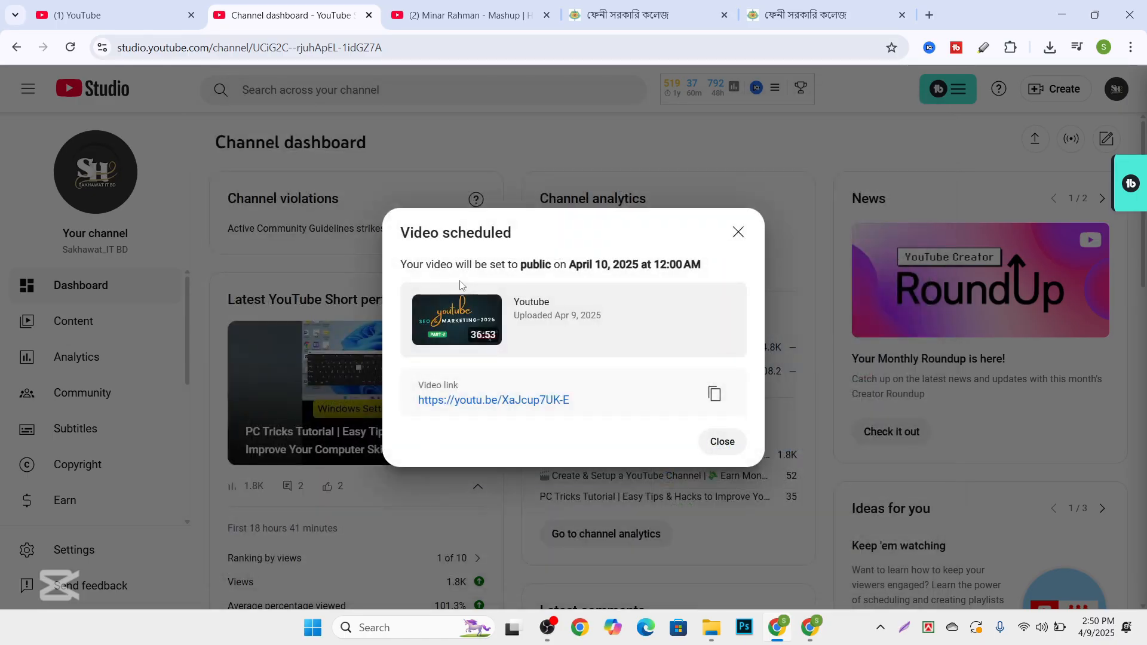
{"action": "left_click", "coordinate": [738, 232]}
Look over the channel dashboard, find the scheduled Youtube video in the channel content, and view its visibility and schedule settings without changing them.
{"action": "scroll", "coordinate": [358, 329], "scroll_direction": "down", "scroll_amount": 7}
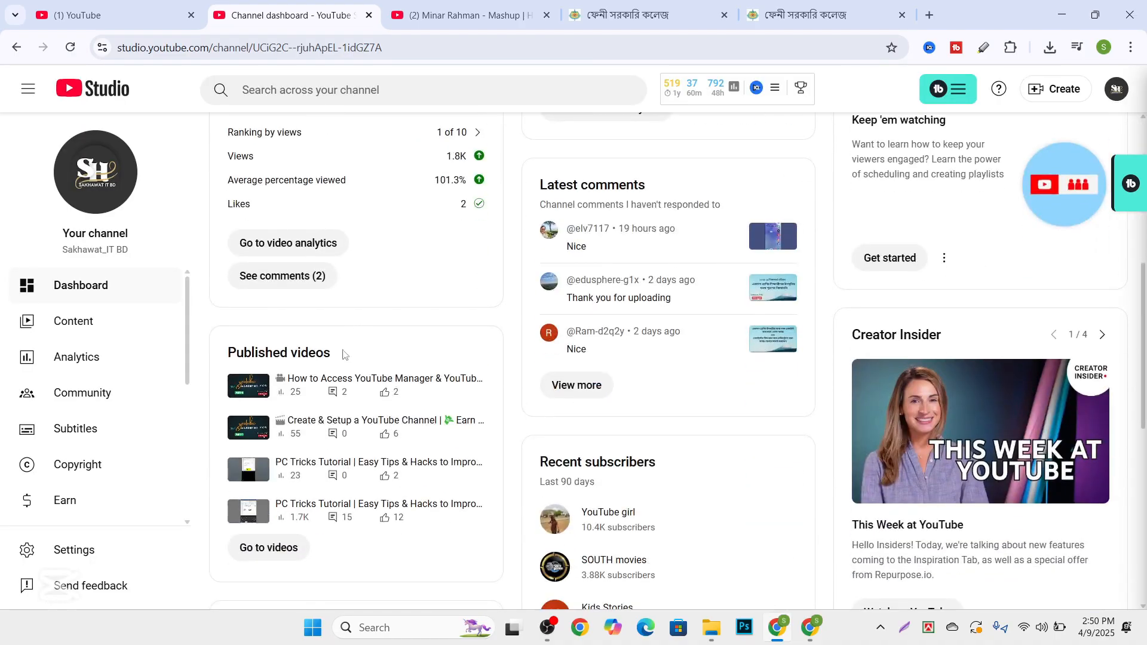
{"action": "mouse_move", "coordinate": [421, 385]}
{"action": "scroll", "coordinate": [398, 371], "scroll_direction": "up", "scroll_amount": 2}
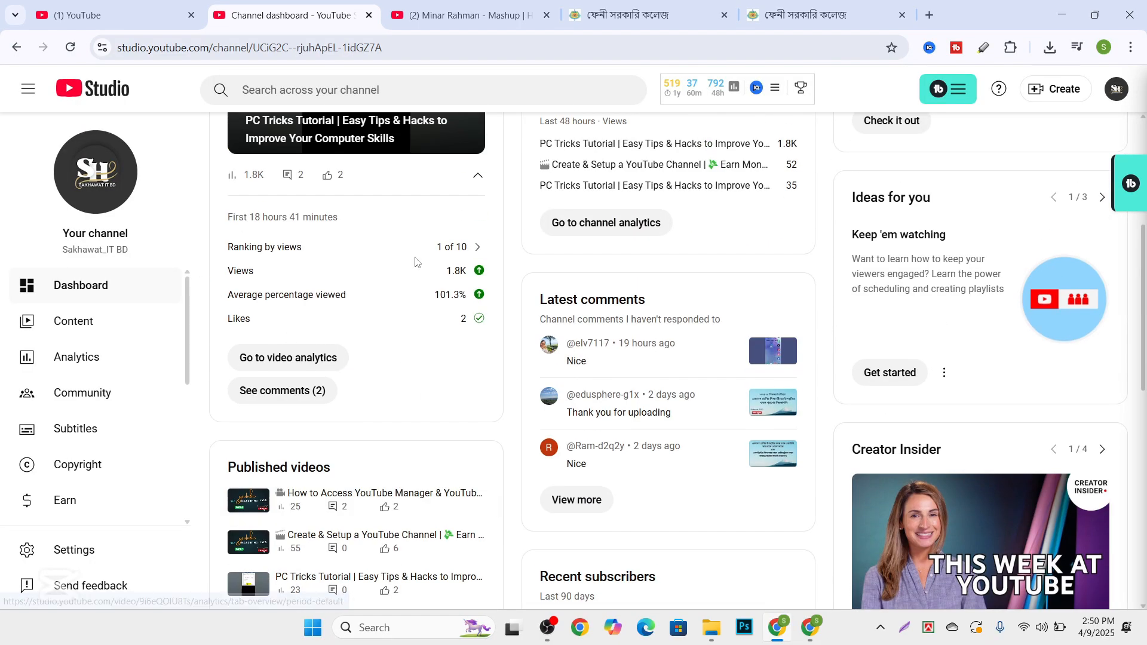
{"action": "scroll", "coordinate": [186, 194], "scroll_direction": "up", "scroll_amount": 5}
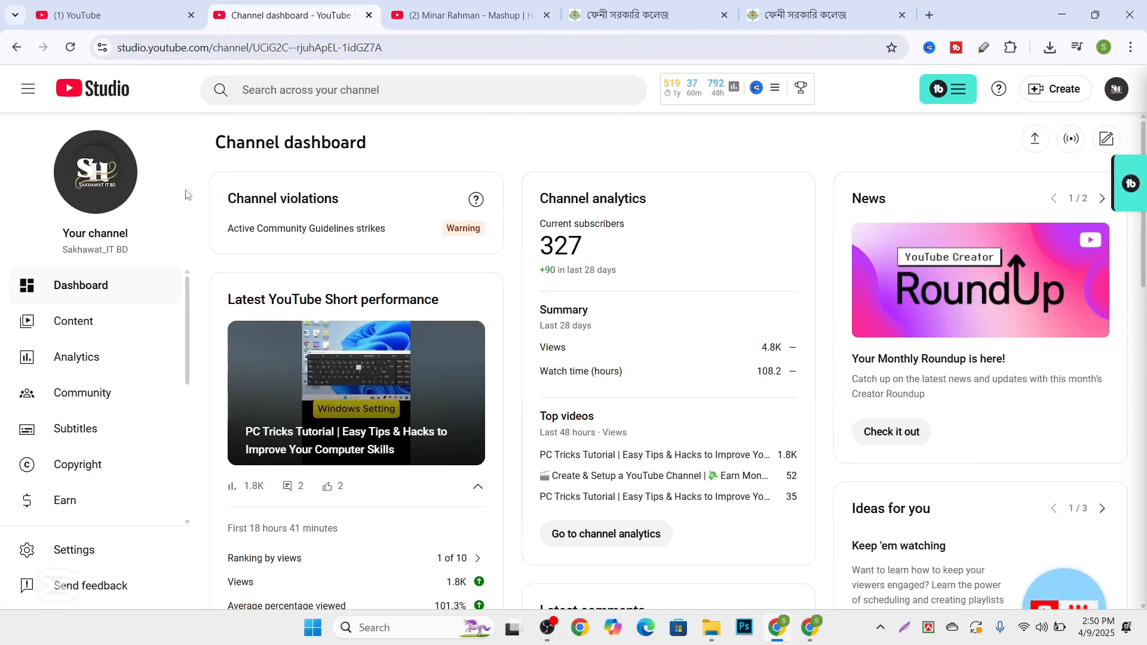
{"action": "left_click", "coordinate": [72, 325]}
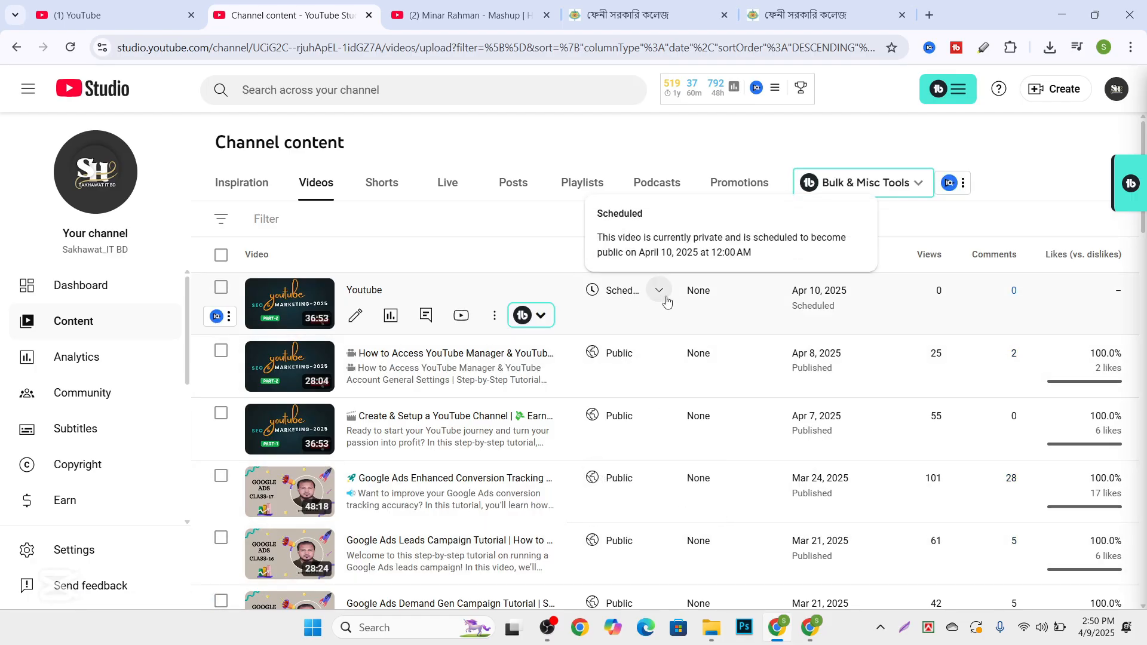
{"action": "left_click", "coordinate": [659, 292]}
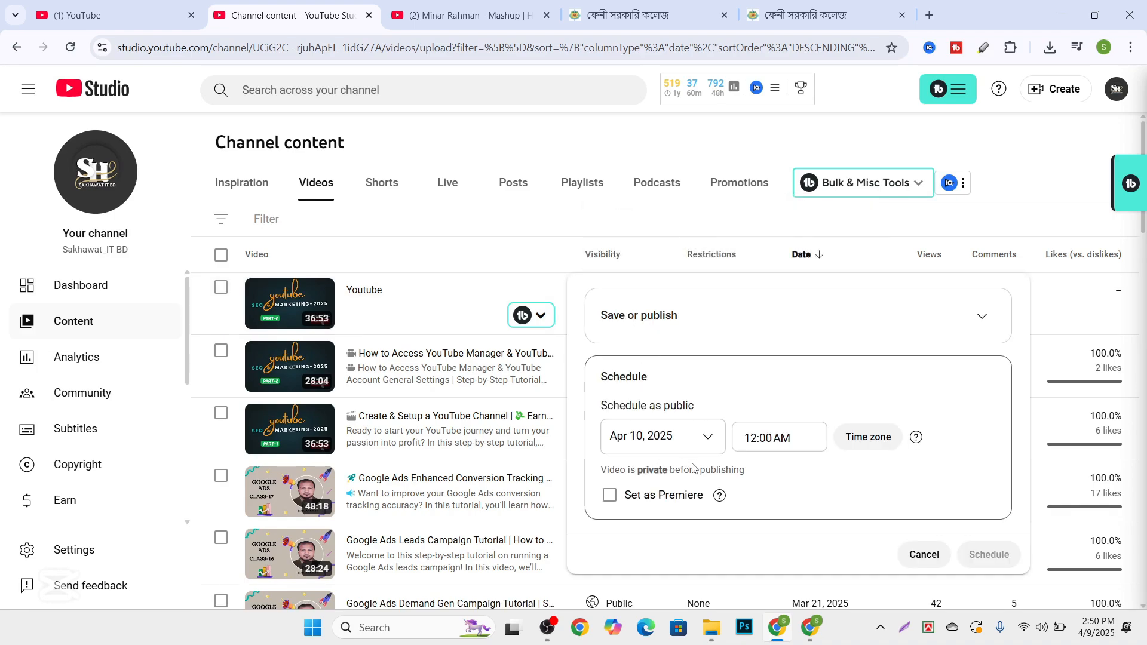
{"action": "left_click", "coordinate": [572, 205]}
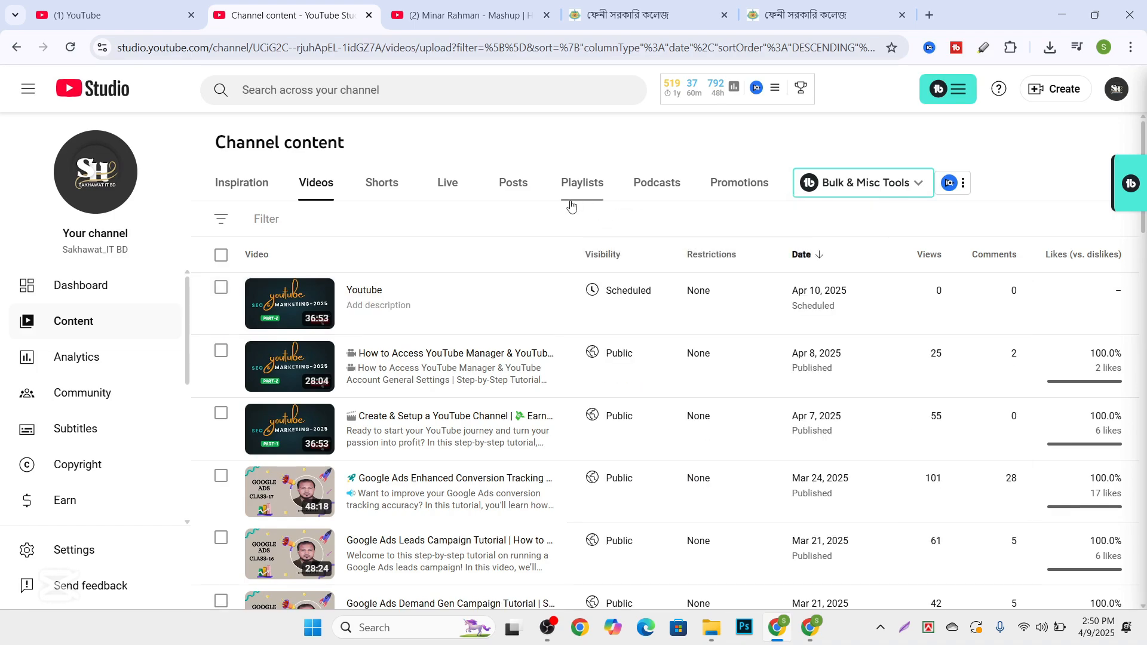